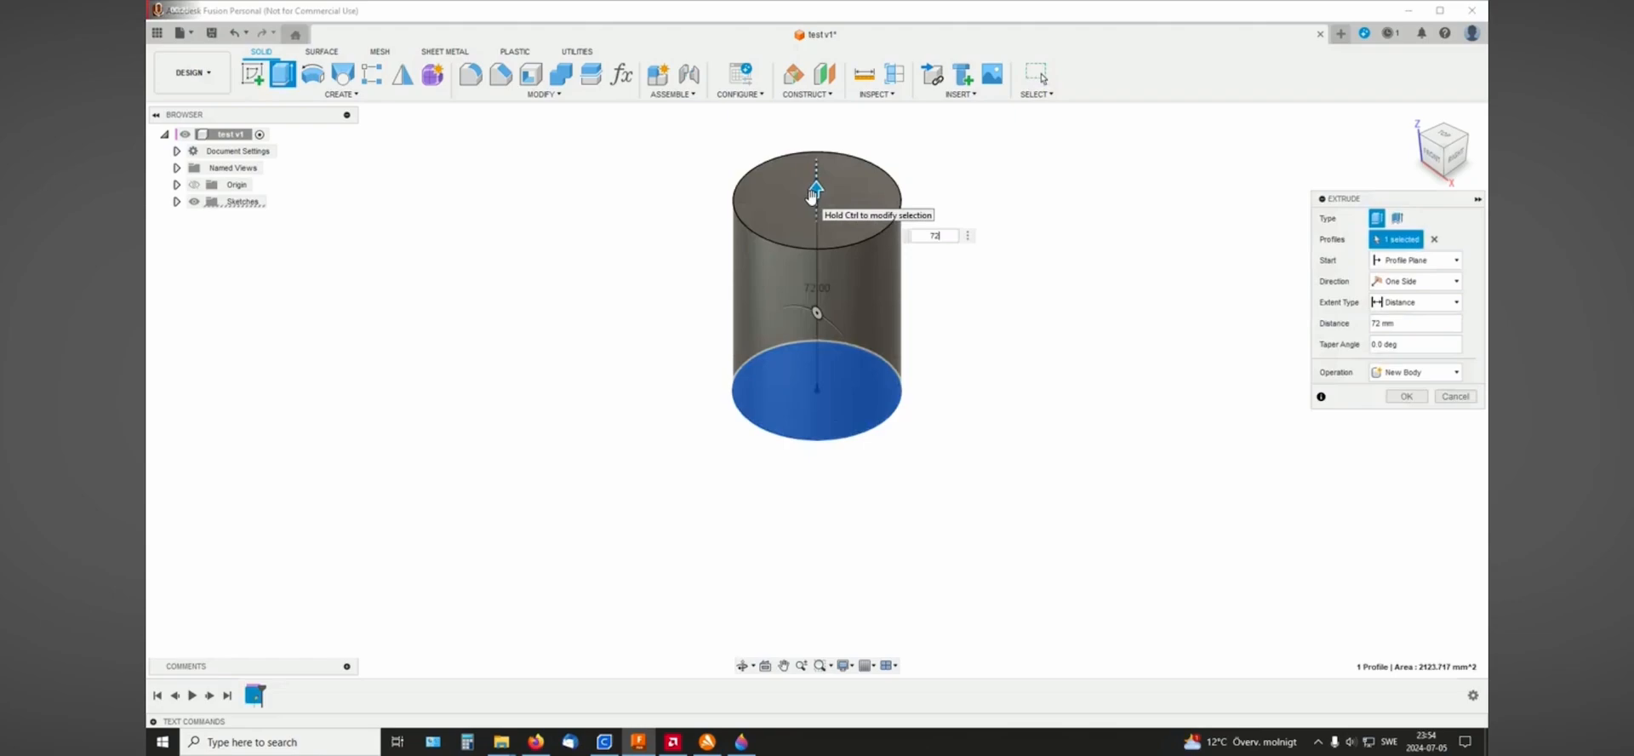
# Extrude the circle profile 72 mm as a new body with a taper angle of -17 degrees.
pyautogui.click(1406, 343)
pyautogui.write('-17')
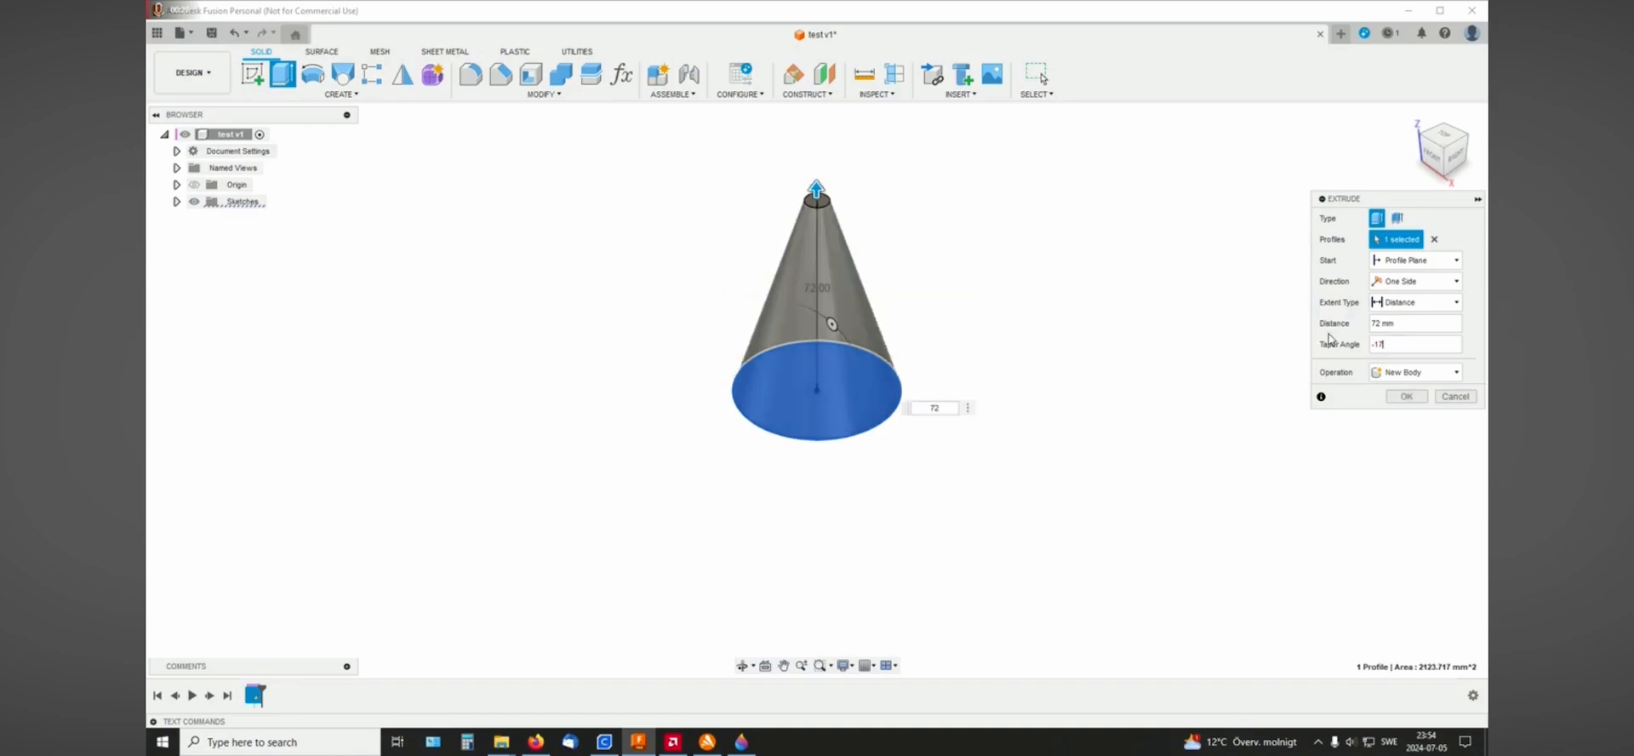
pyautogui.press('Return')
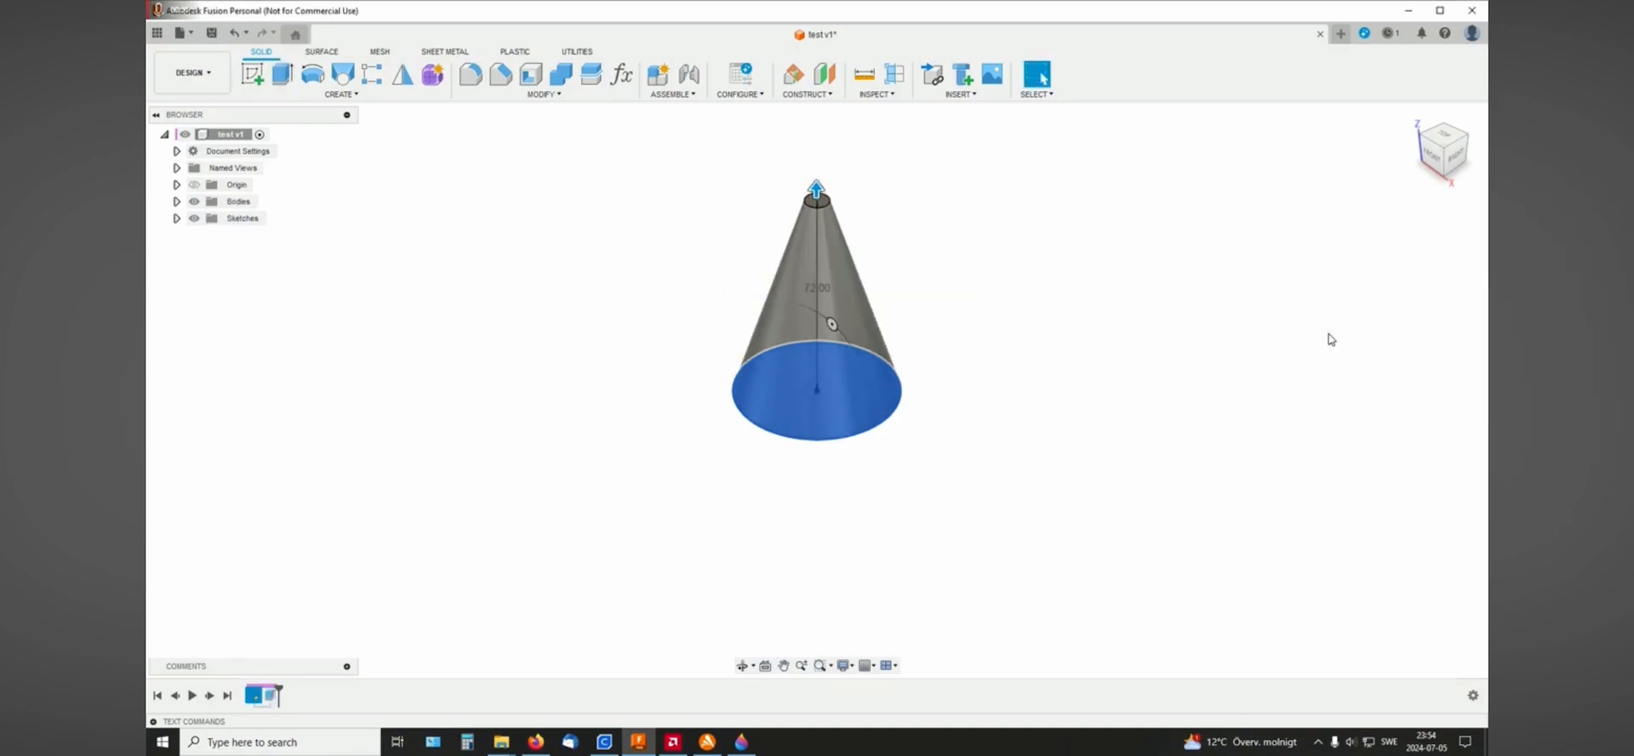
# Start a sketch on the cone's bottom face and draw a 10 mm wide center point slot centred on the origin, about 40 mm between arc centres.
pyautogui.keyDown('shift'); pyautogui.moveTo(1094, 366); pyautogui.dragTo(1043, 287, button='middle'); pyautogui.keyUp('shift')
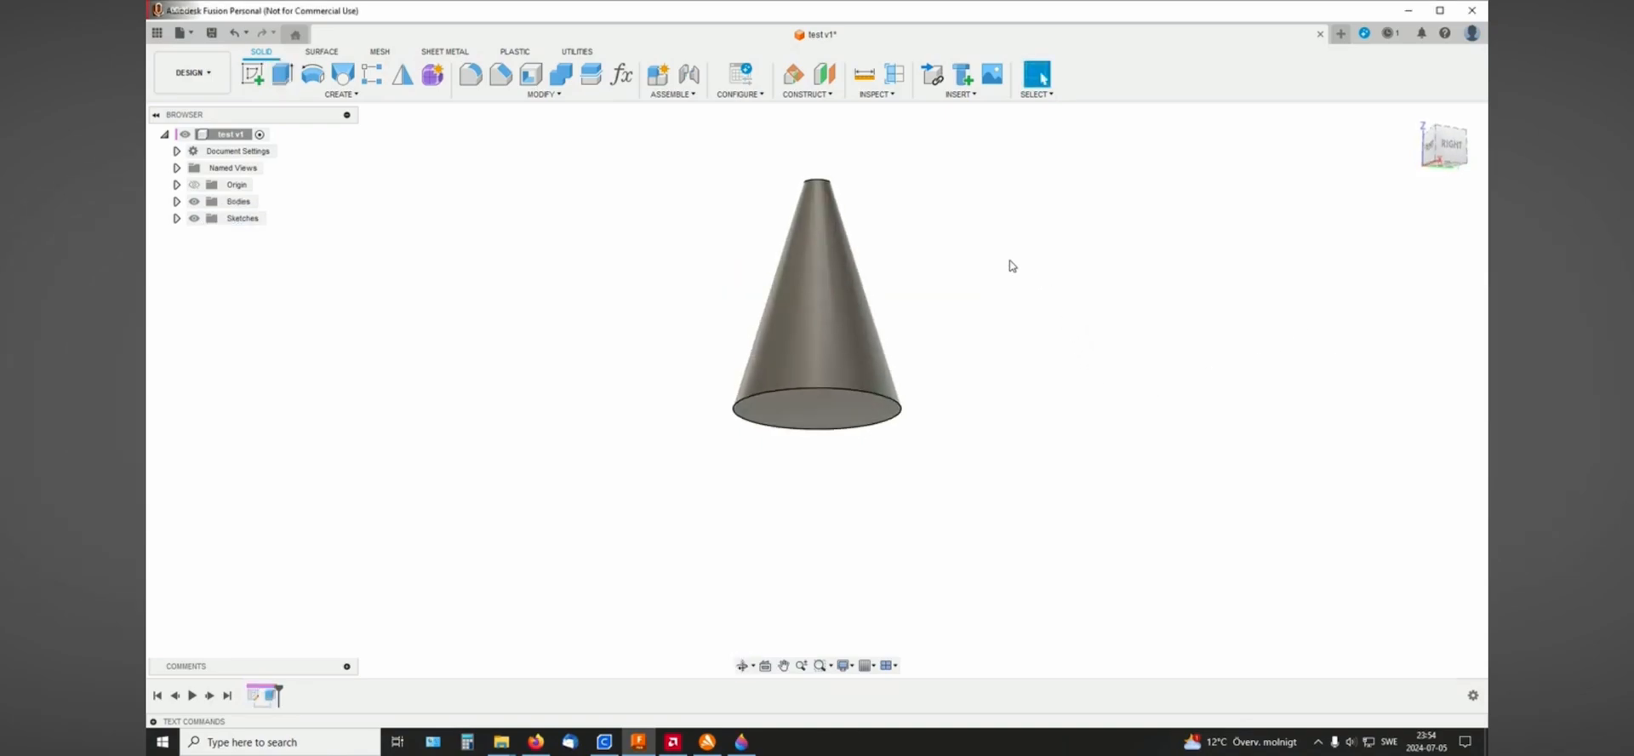
pyautogui.click(252, 74)
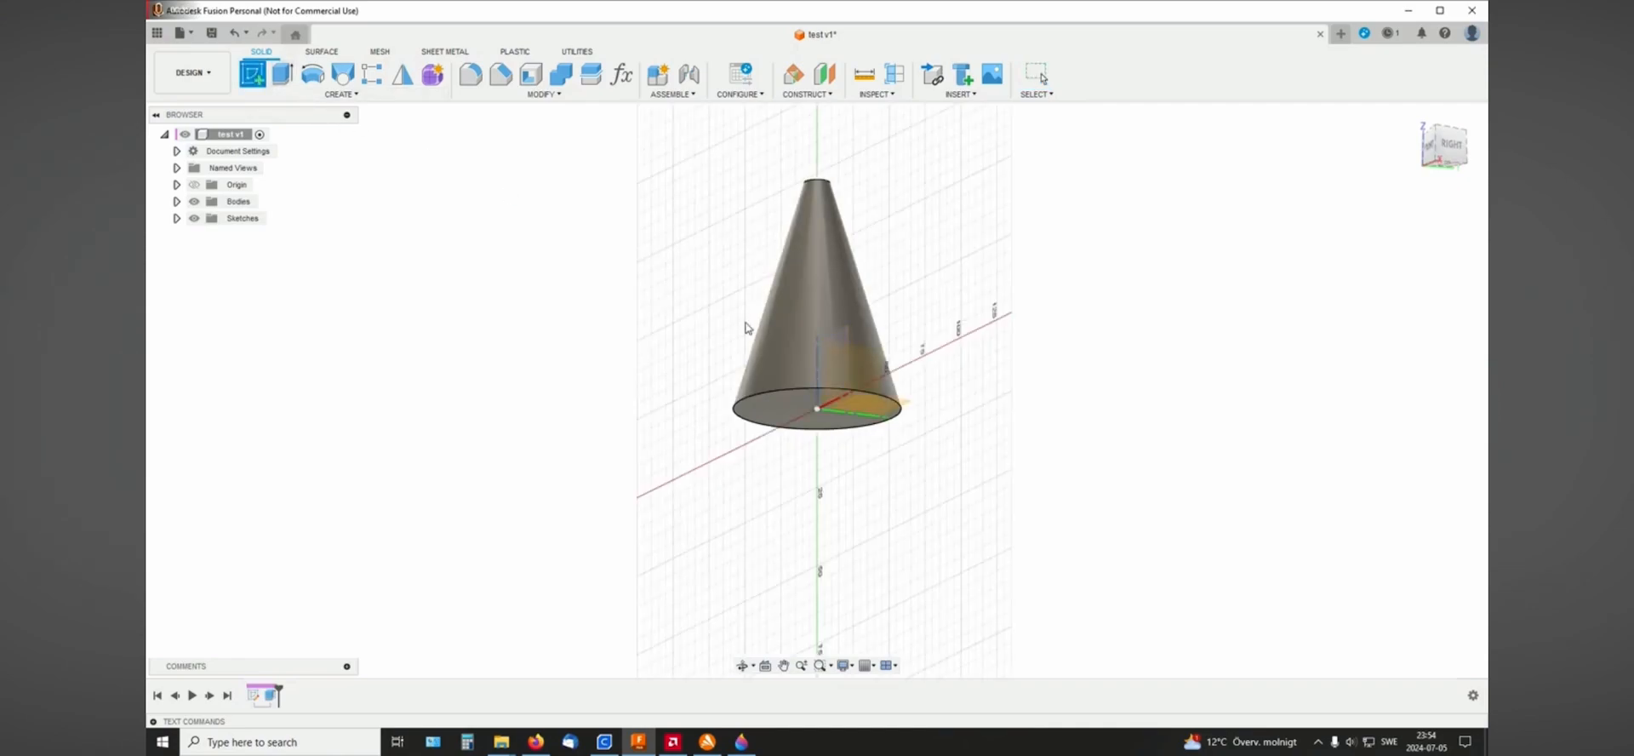
pyautogui.click(778, 412)
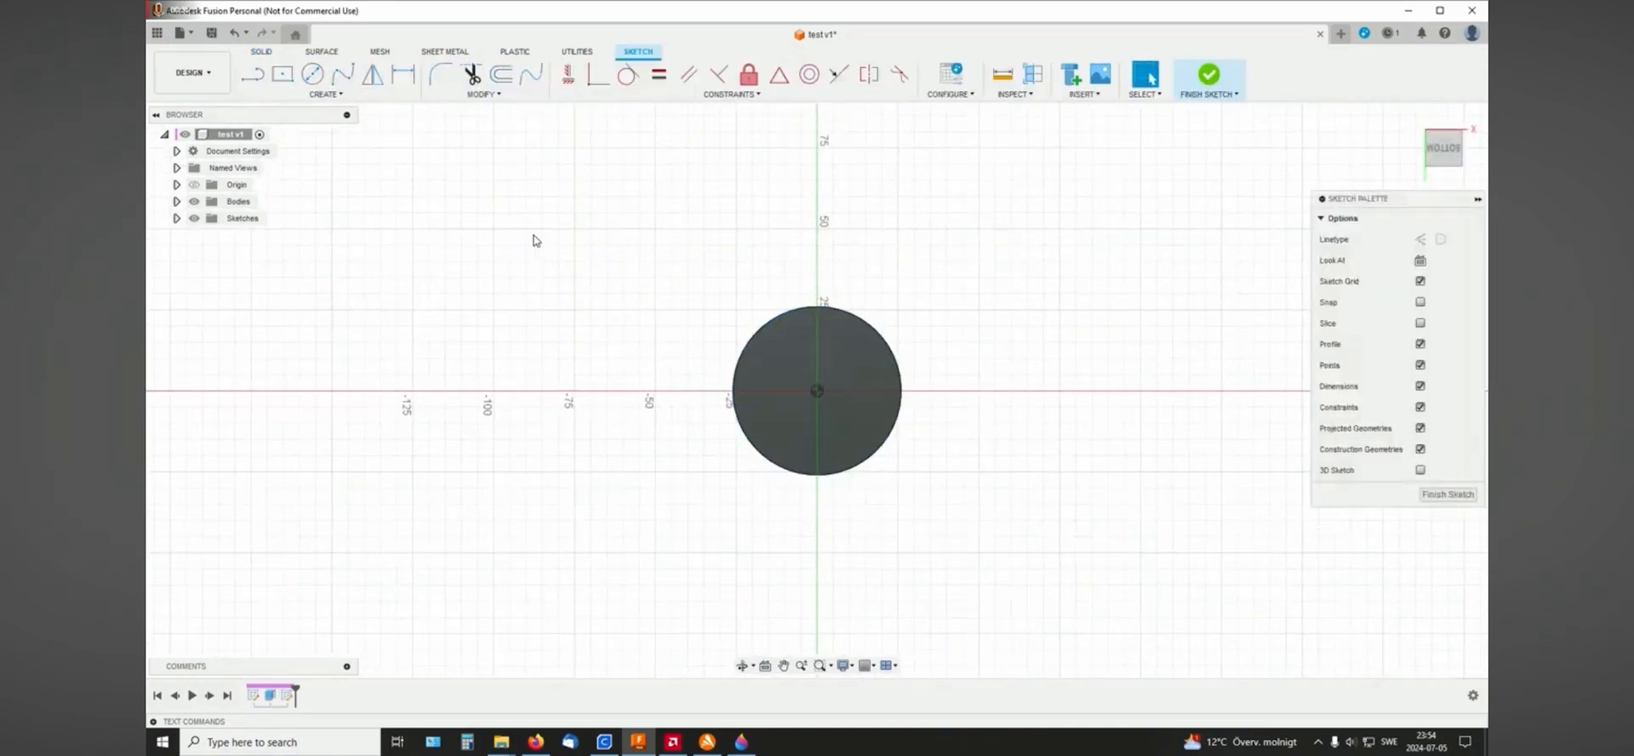
pyautogui.click(332, 95)
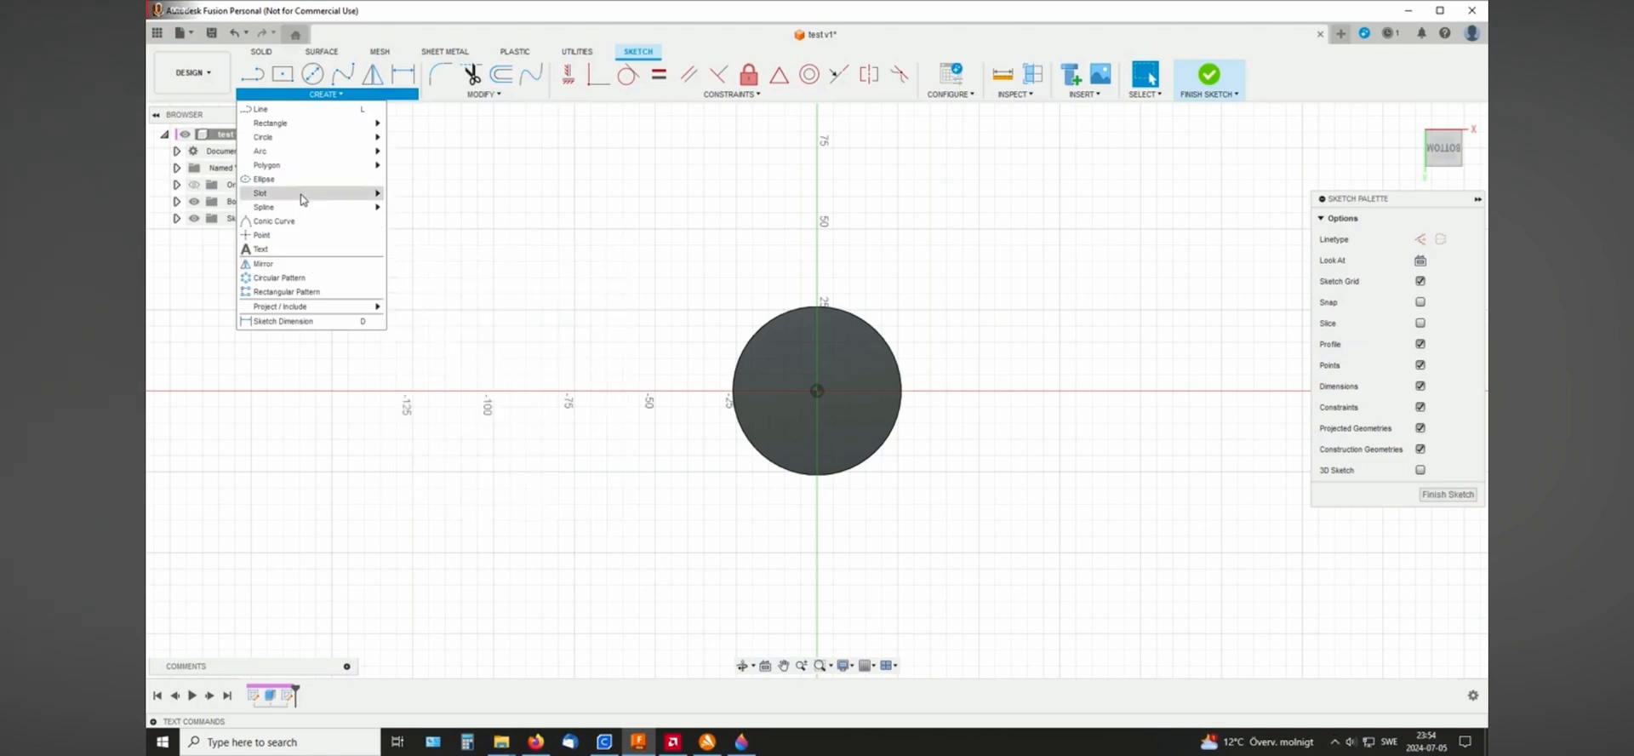
pyautogui.moveTo(302, 200)
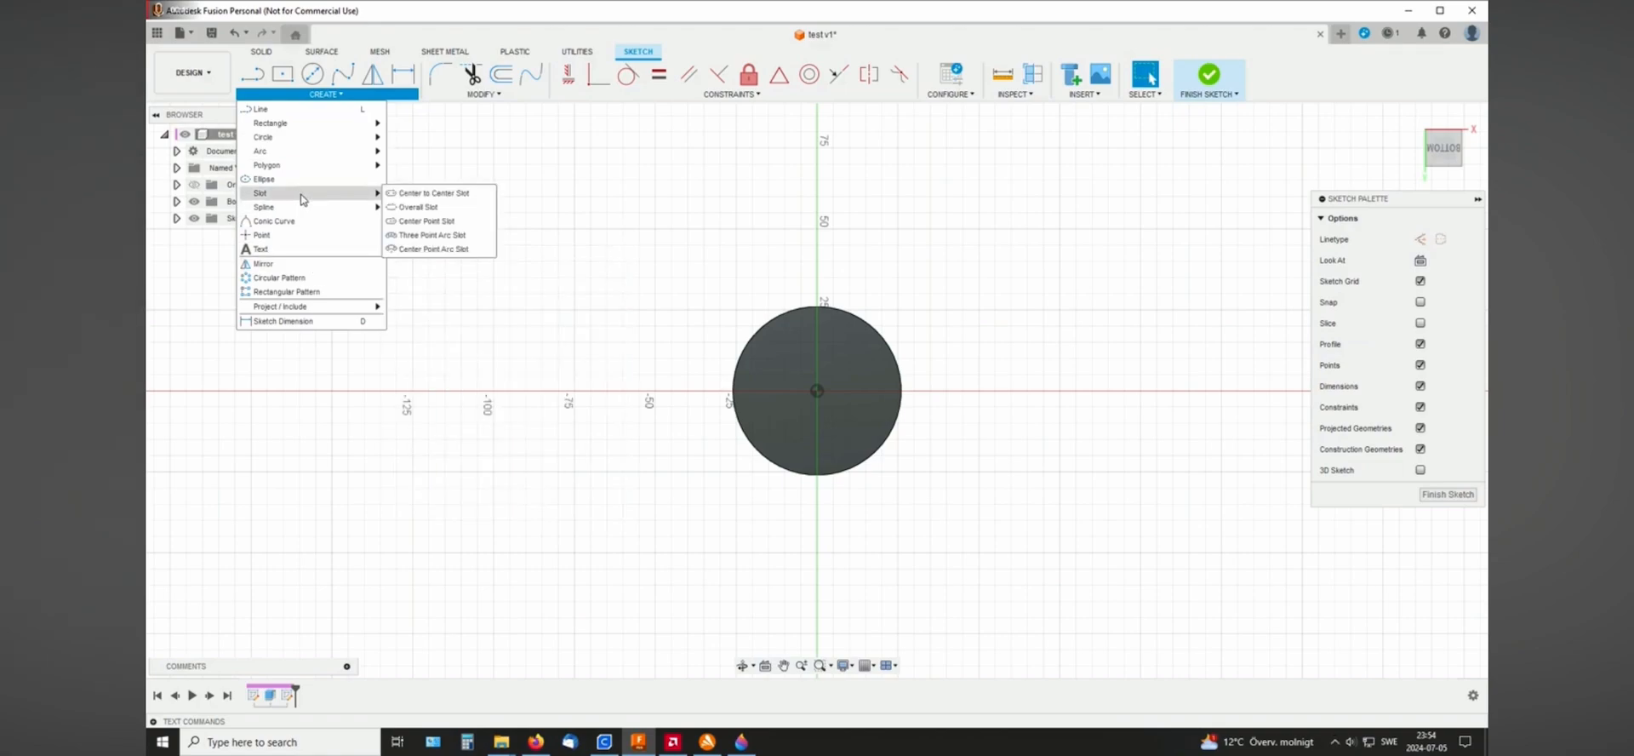
pyautogui.click(410, 221)
pyautogui.click(820, 391)
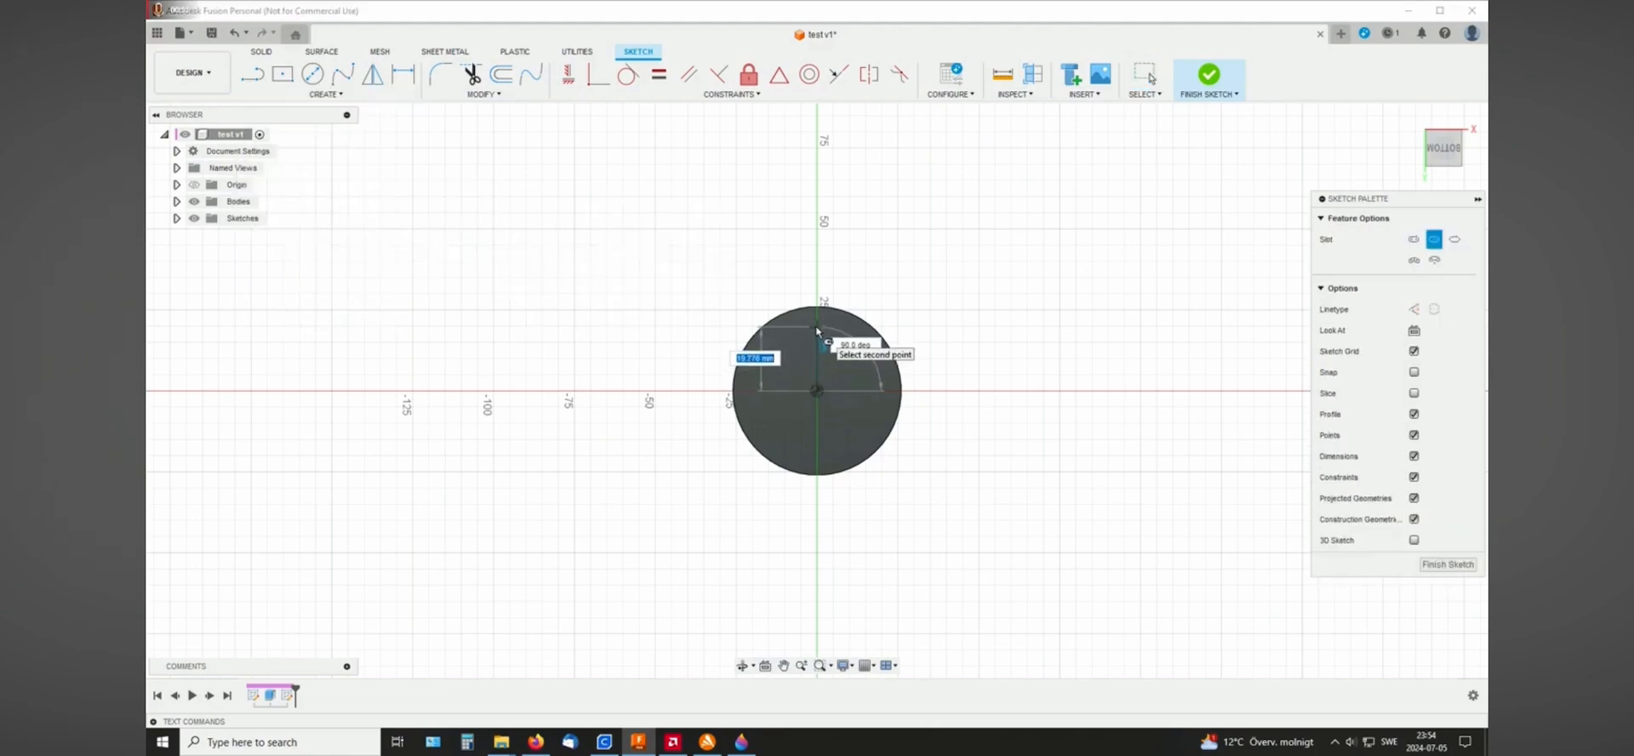
pyautogui.click(820, 333)
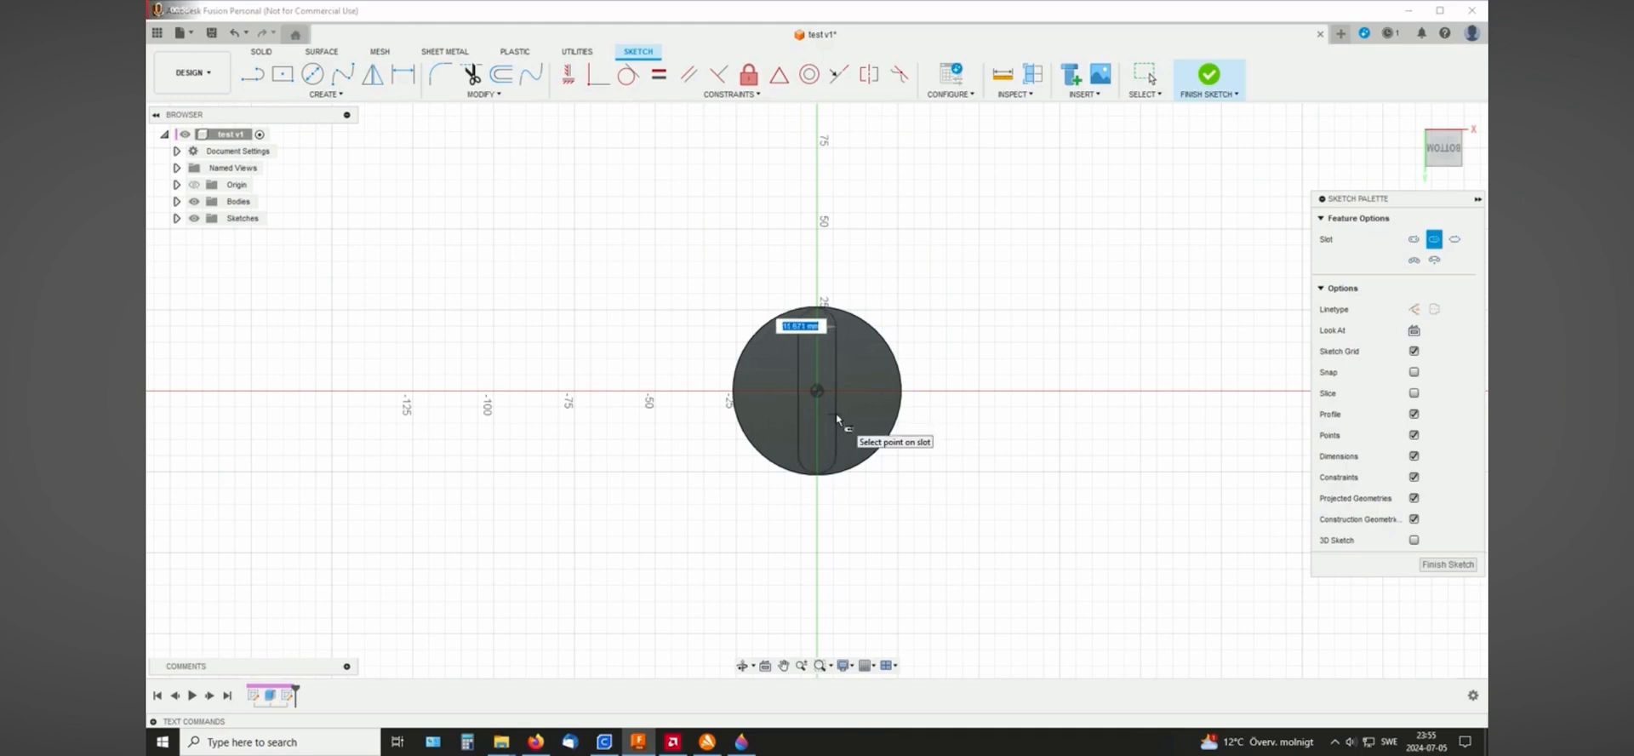
pyautogui.write('10')
pyautogui.press('Return')
# Dimension the slot's centre-to-centre length as 37 mm.
pyautogui.scroll(3, 988, 387)
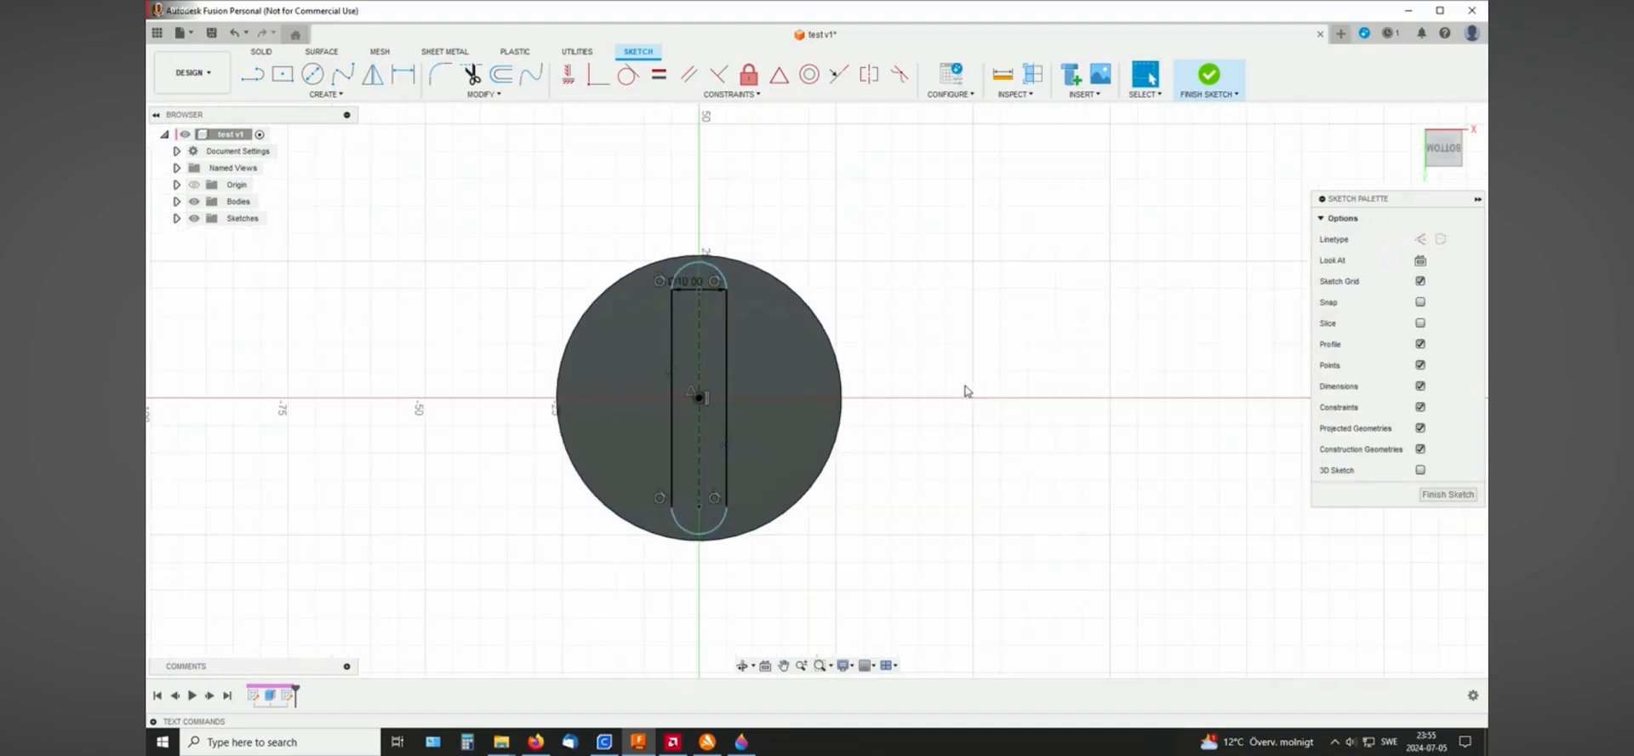
pyautogui.moveTo(926, 325); pyautogui.dragTo(973, 330, button='middle')
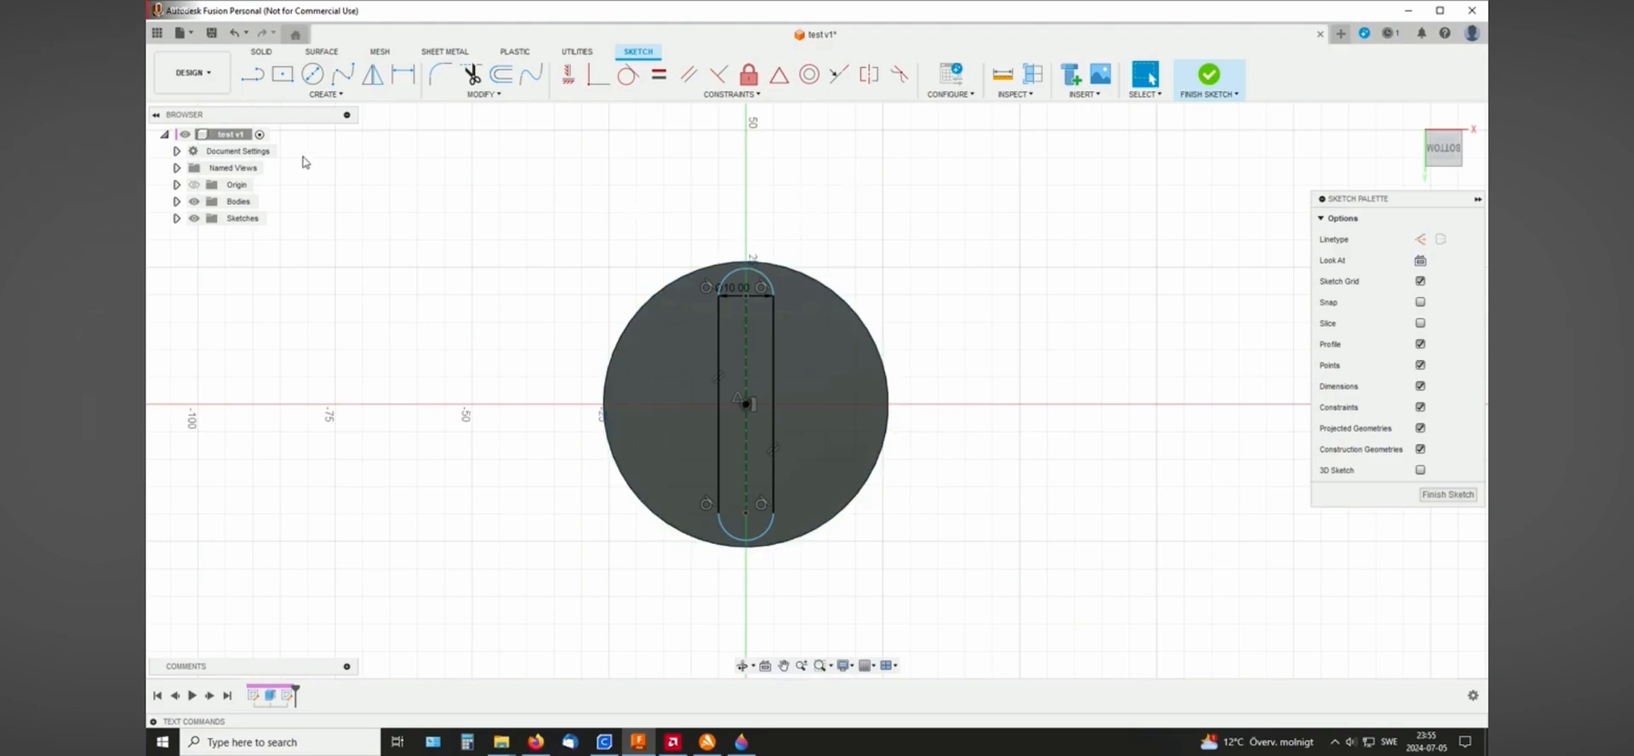
pyautogui.click(403, 74)
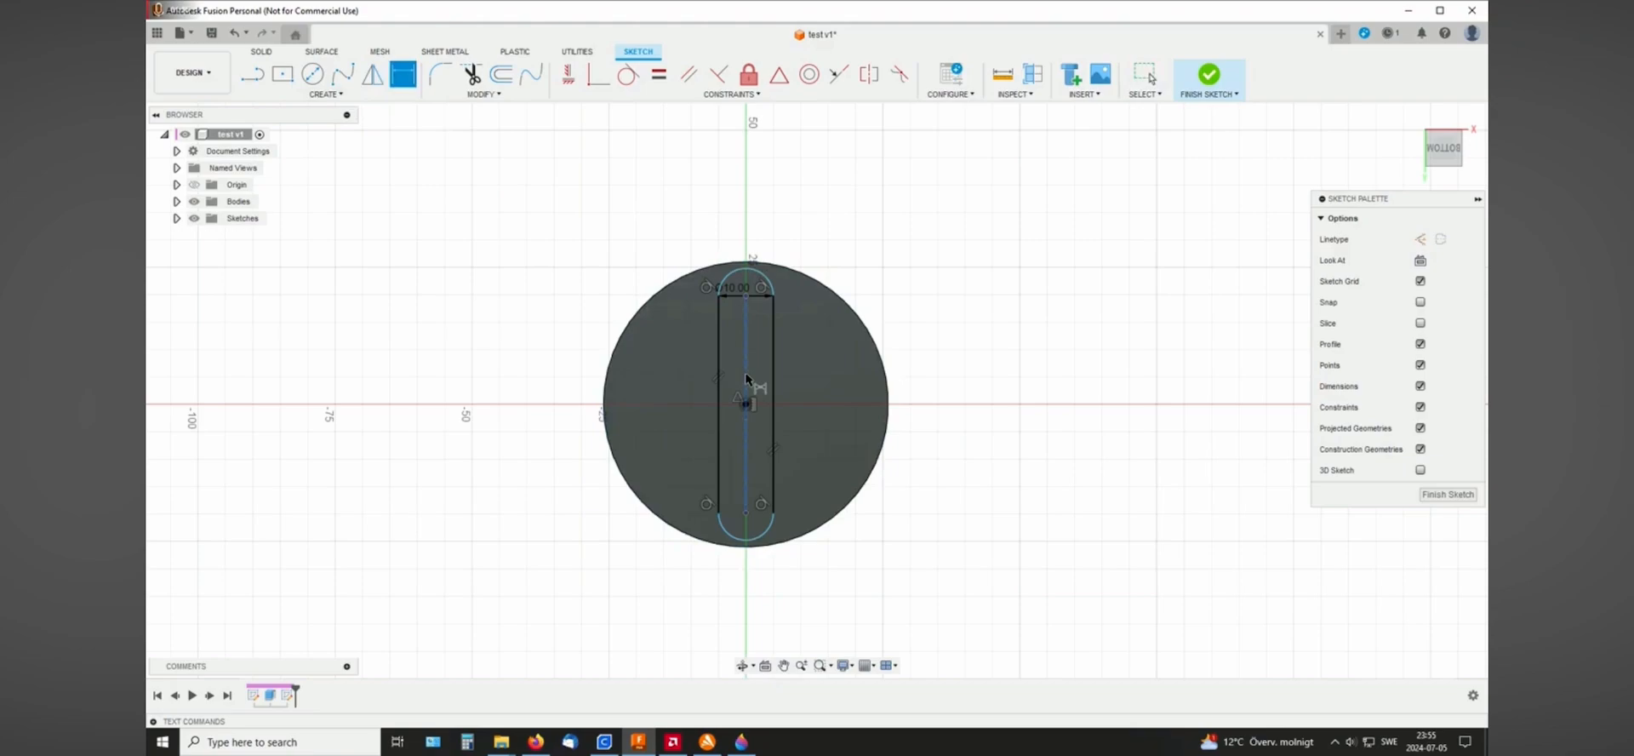
pyautogui.click(774, 382)
pyautogui.click(921, 388)
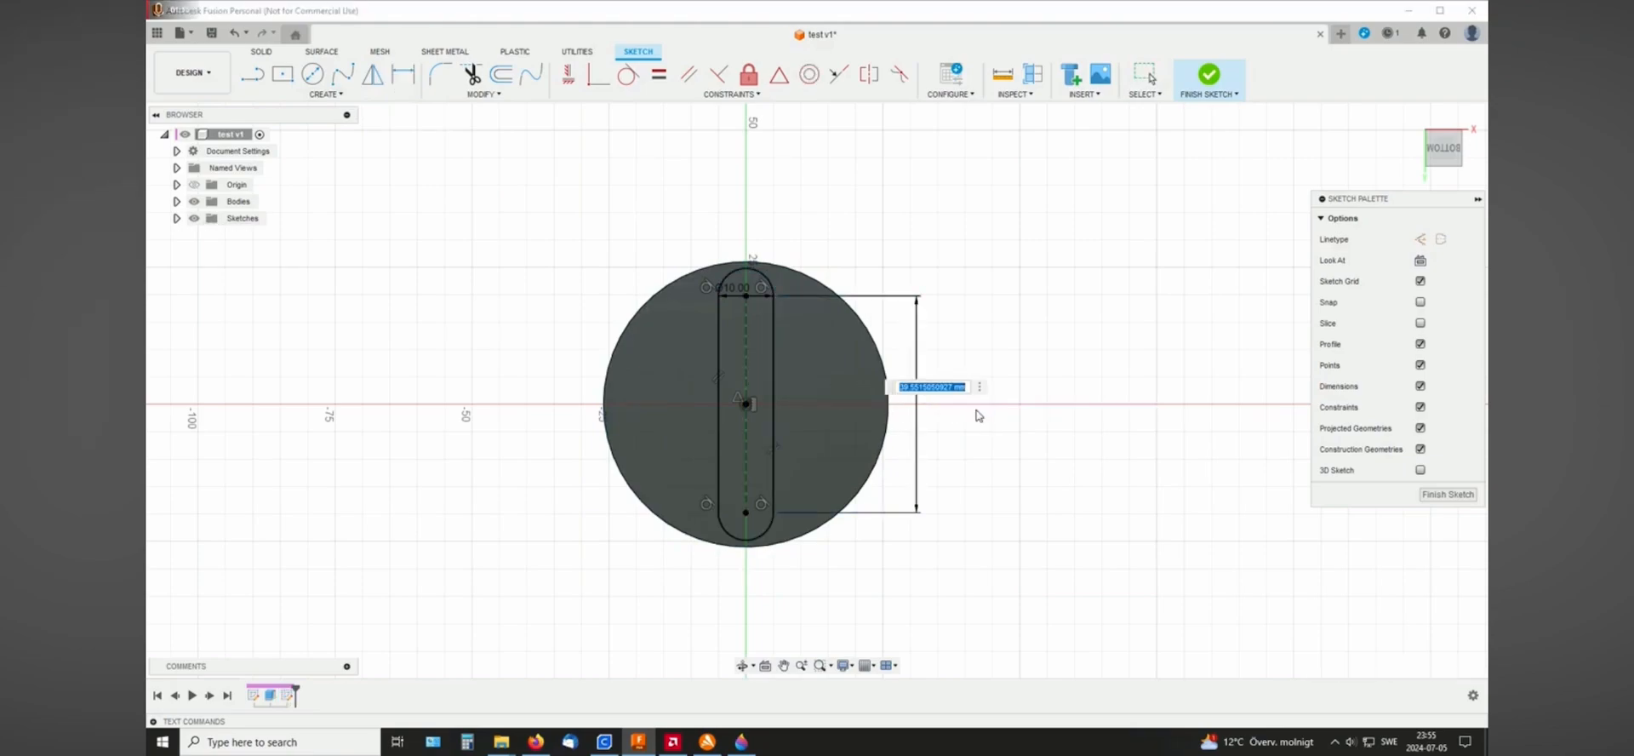
pyautogui.write('37')
pyautogui.press('Return')
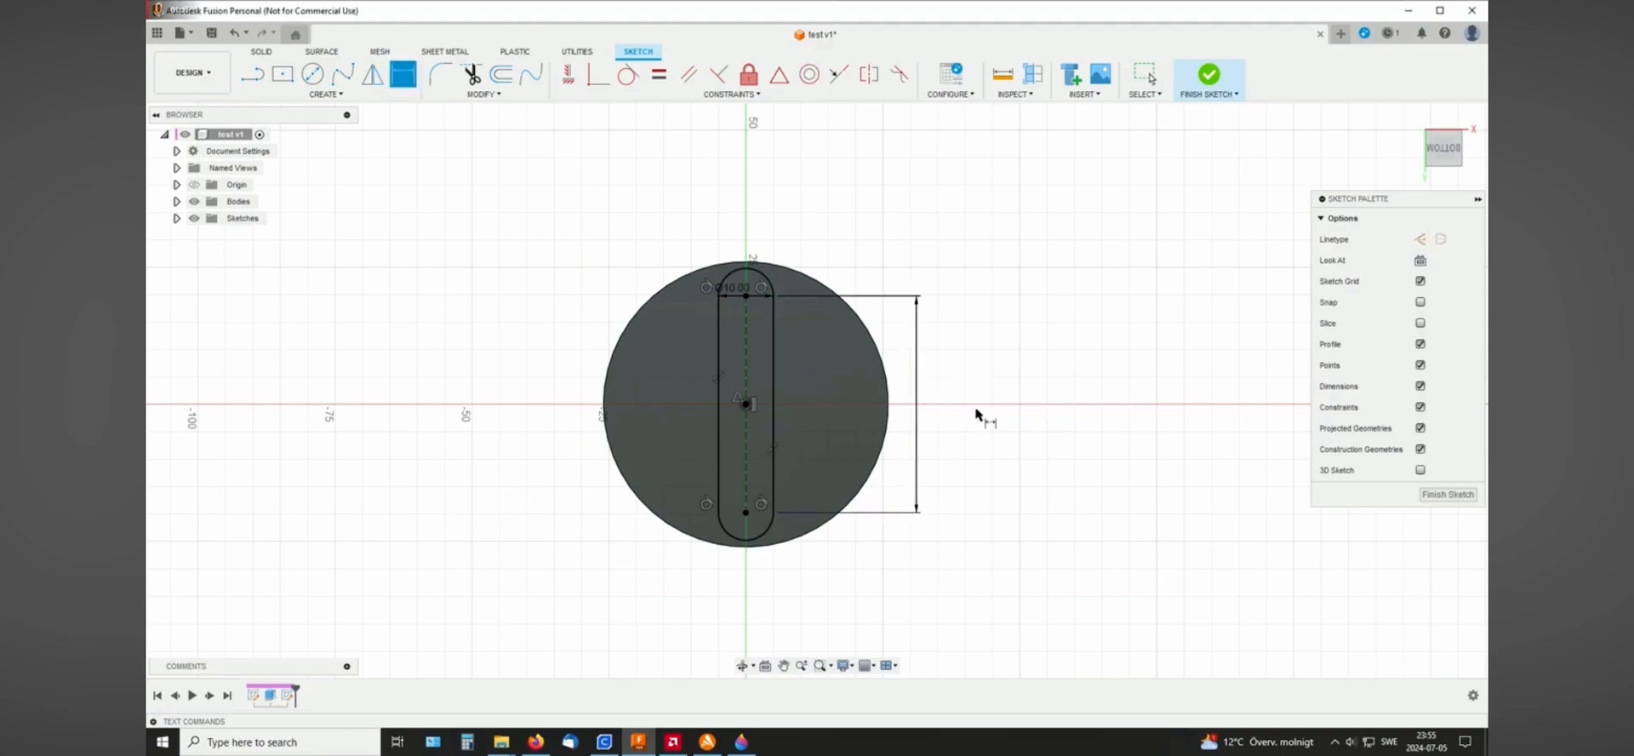
# Change the slot's centre-to-centre length dimension to 35 mm.
pyautogui.click(1145, 75)
pyautogui.doubleClick(927, 399)
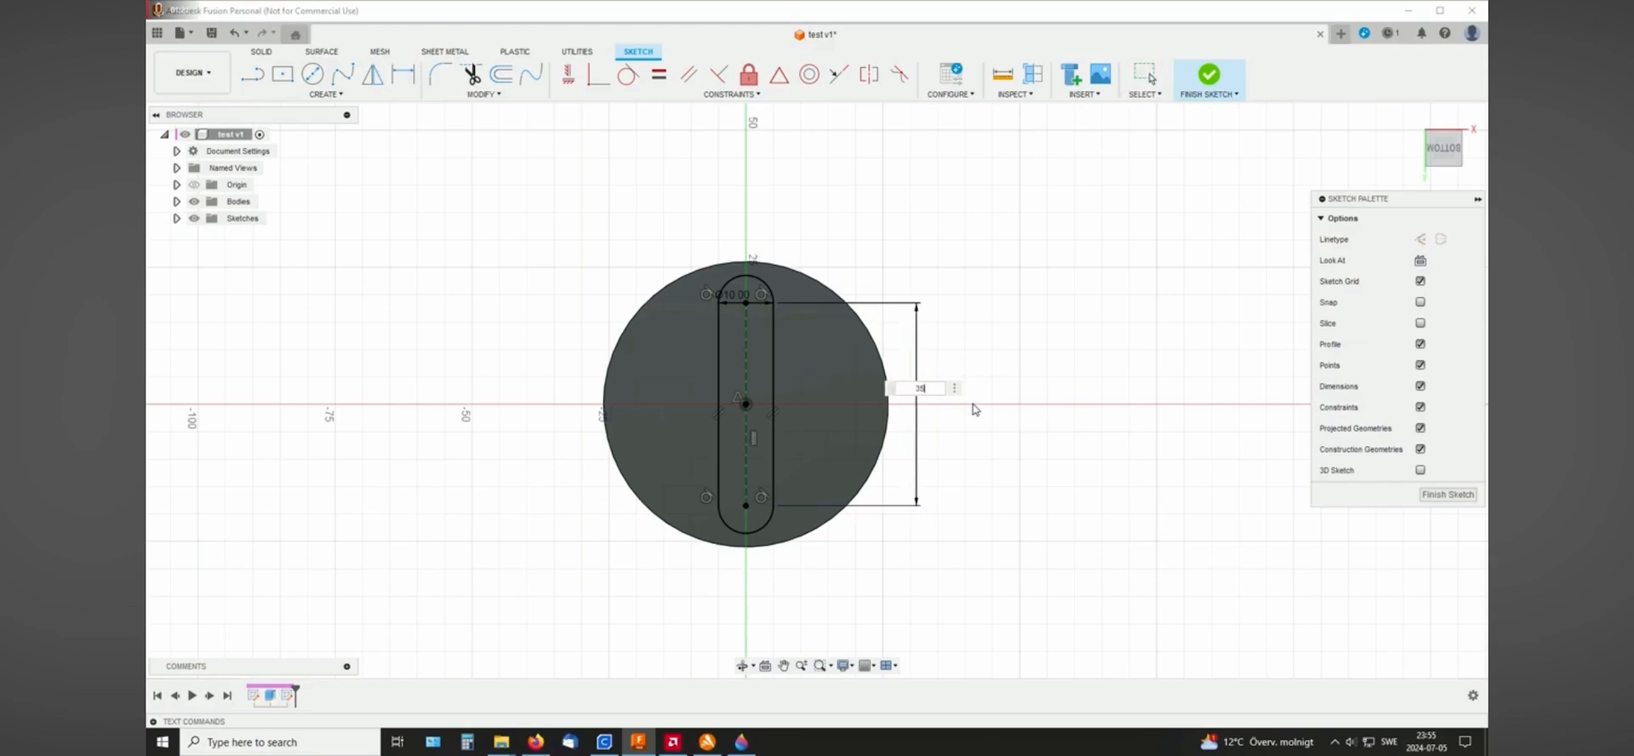
pyautogui.press('Return')
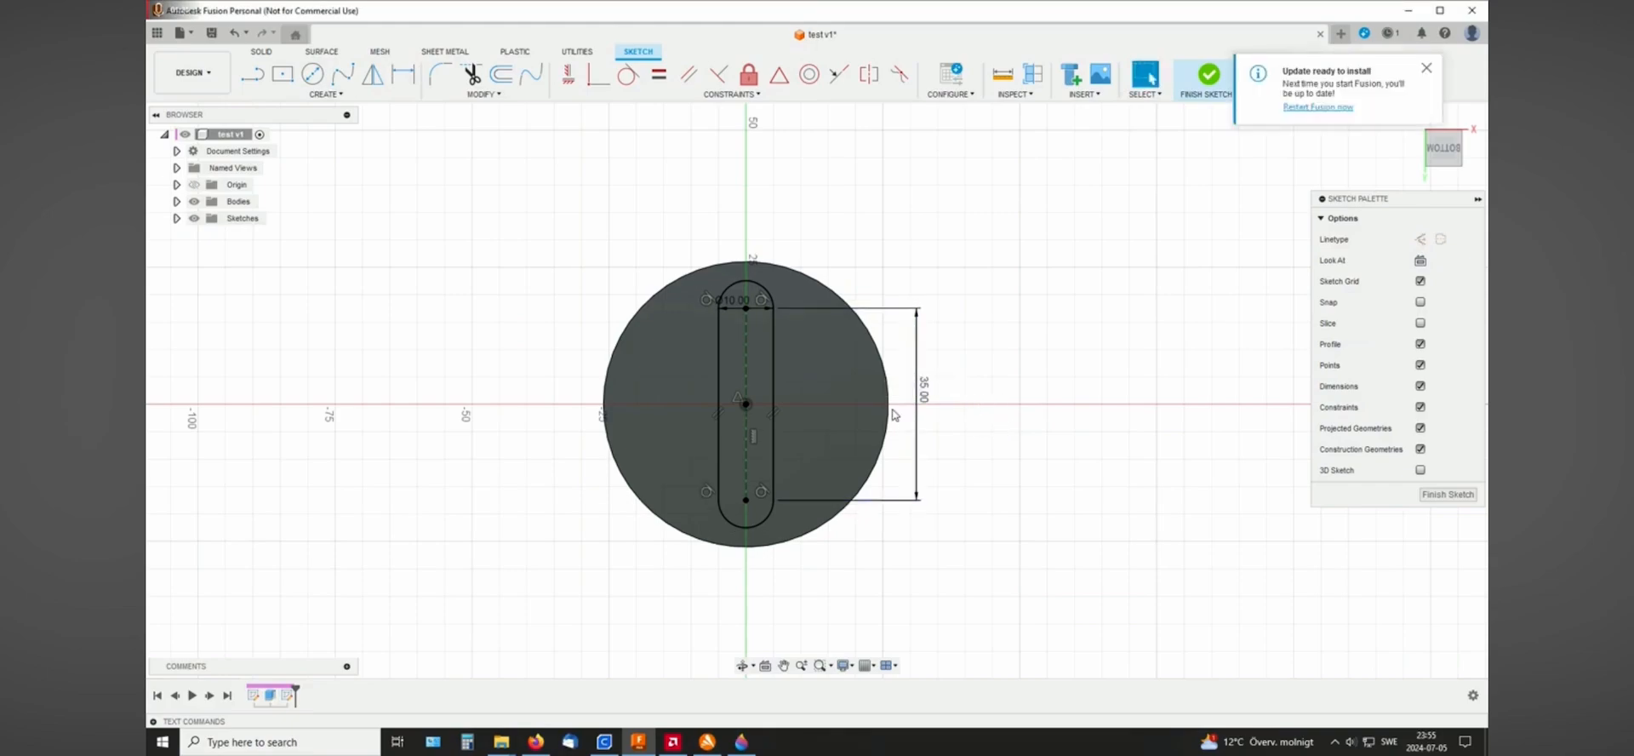
# Create a full circular pattern of the slot around the origin with a quantity of 3, and finish the sketch.
pyautogui.moveTo(1018, 354); pyautogui.dragTo(1018, 374, button='middle')
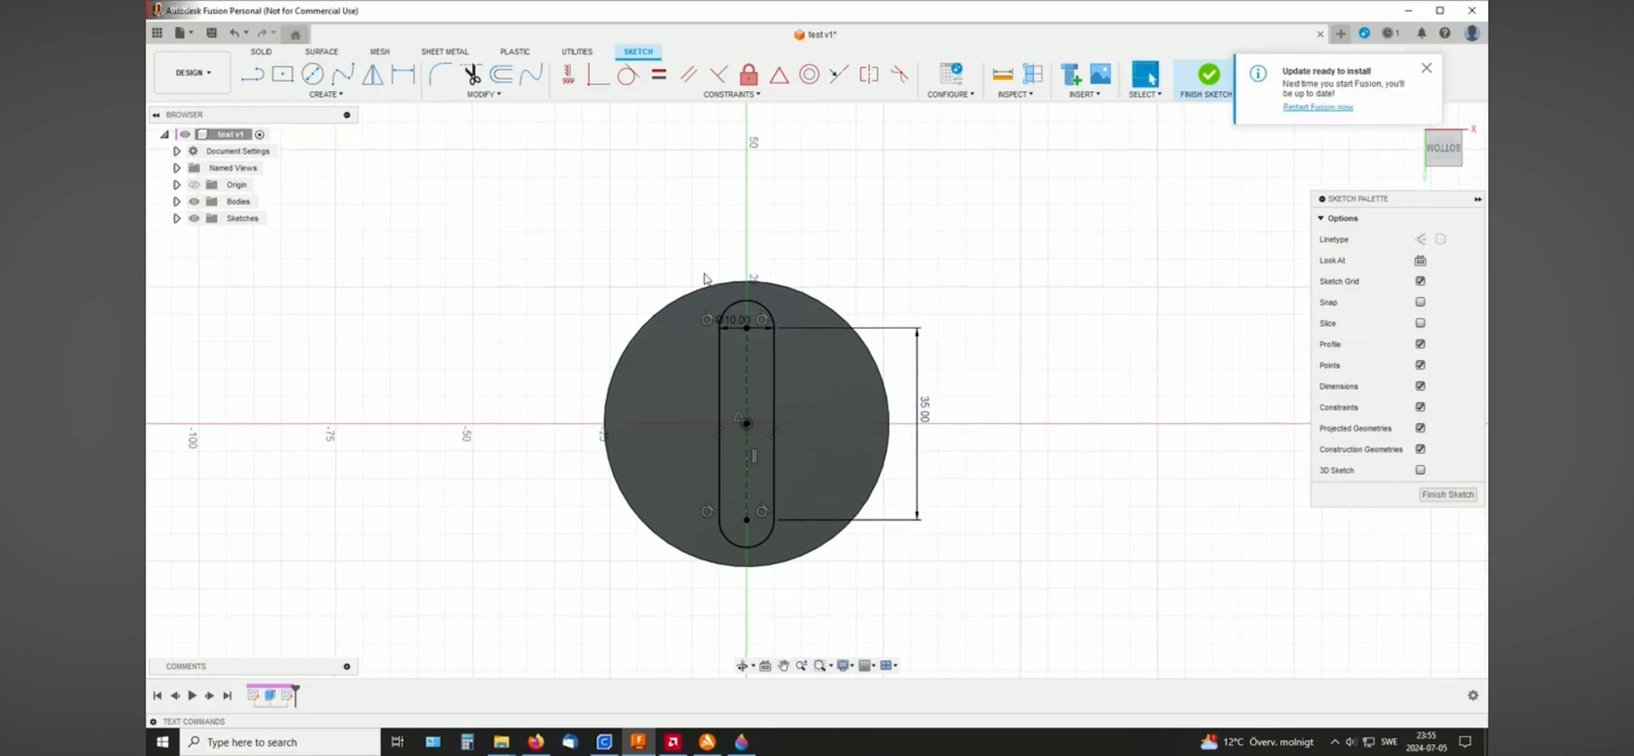
pyautogui.click(335, 96)
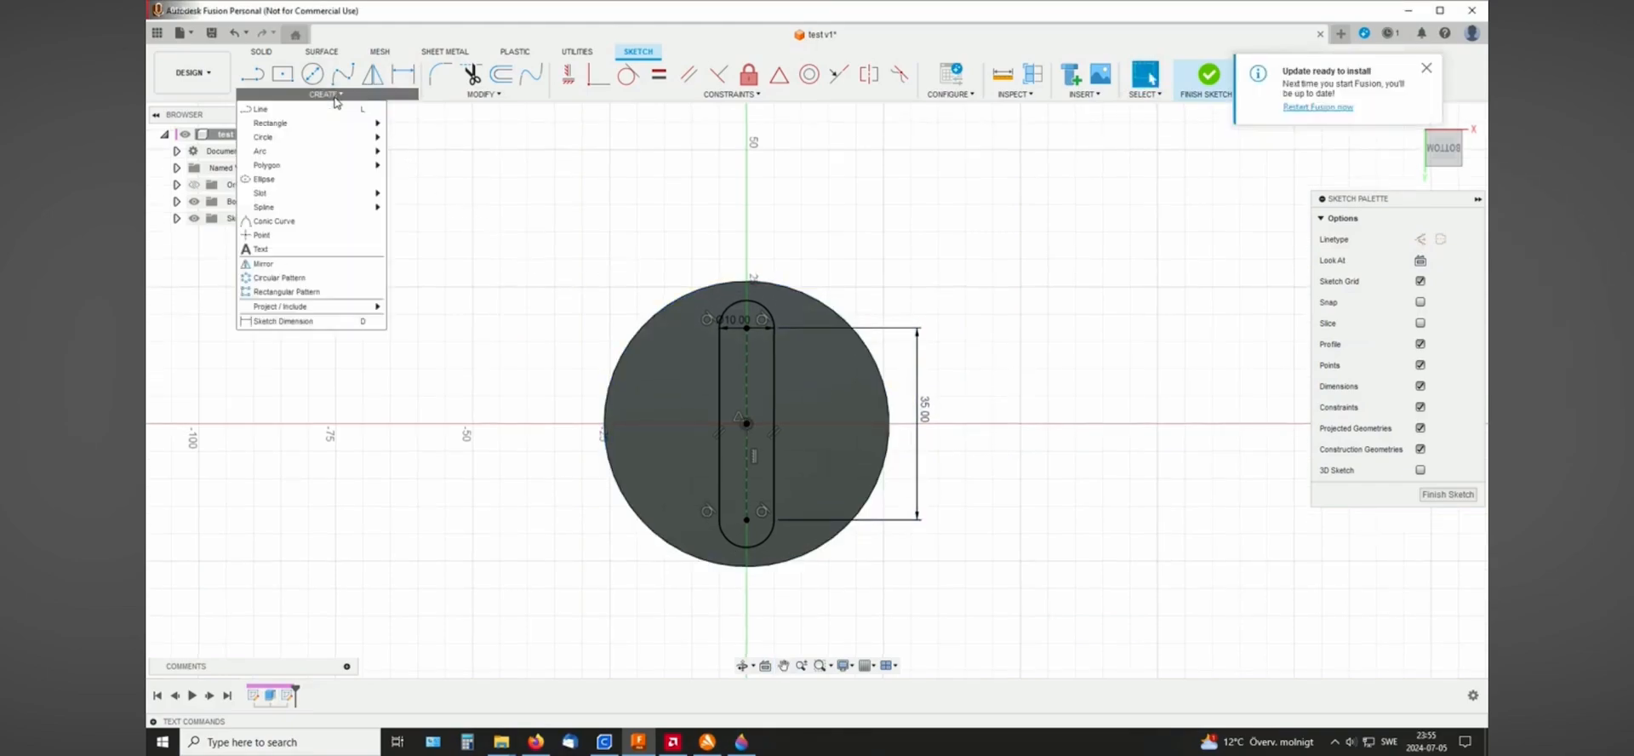
pyautogui.click(277, 278)
pyautogui.doubleClick(773, 380)
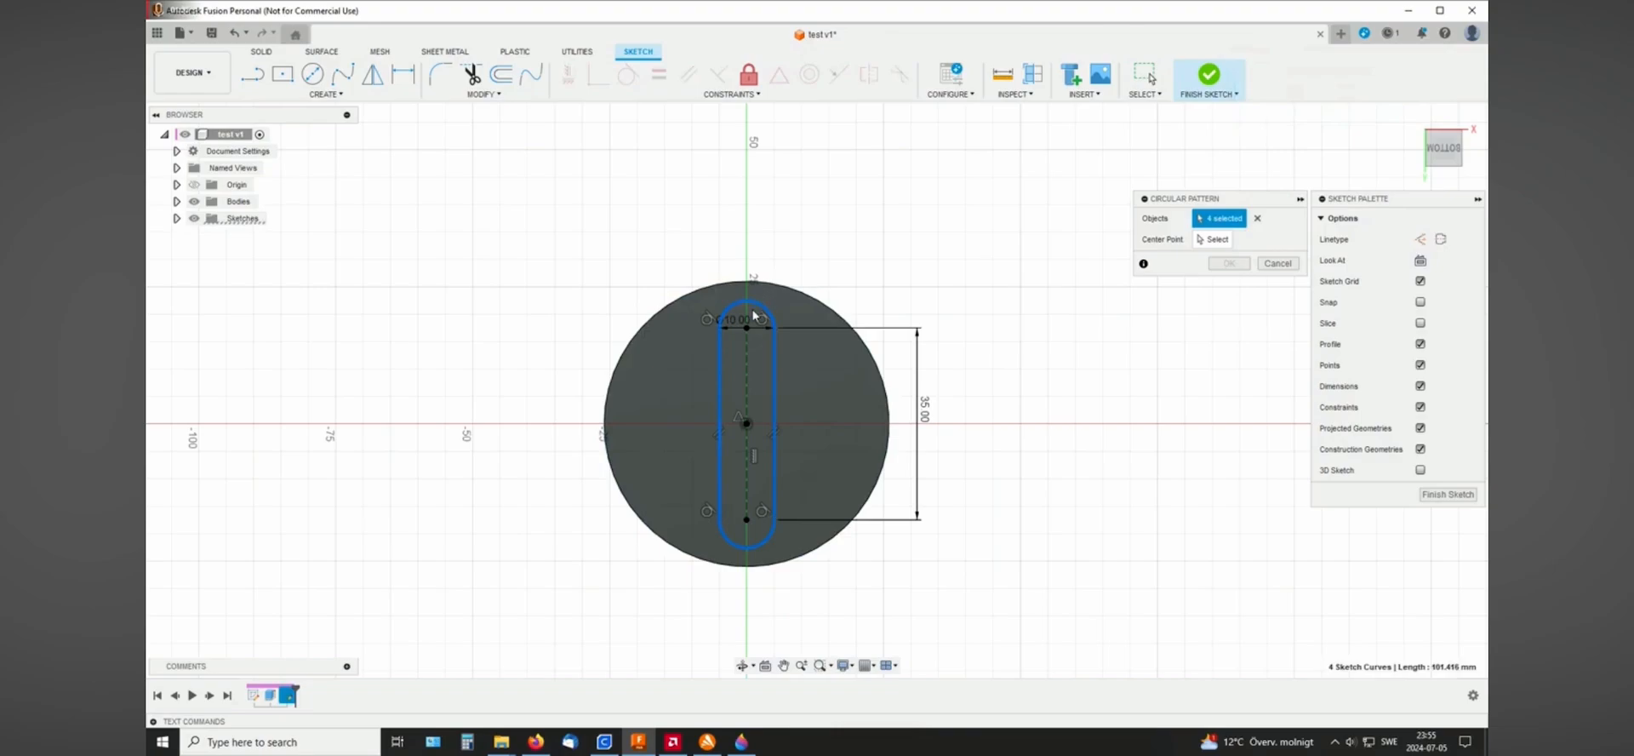
pyautogui.click(1213, 239)
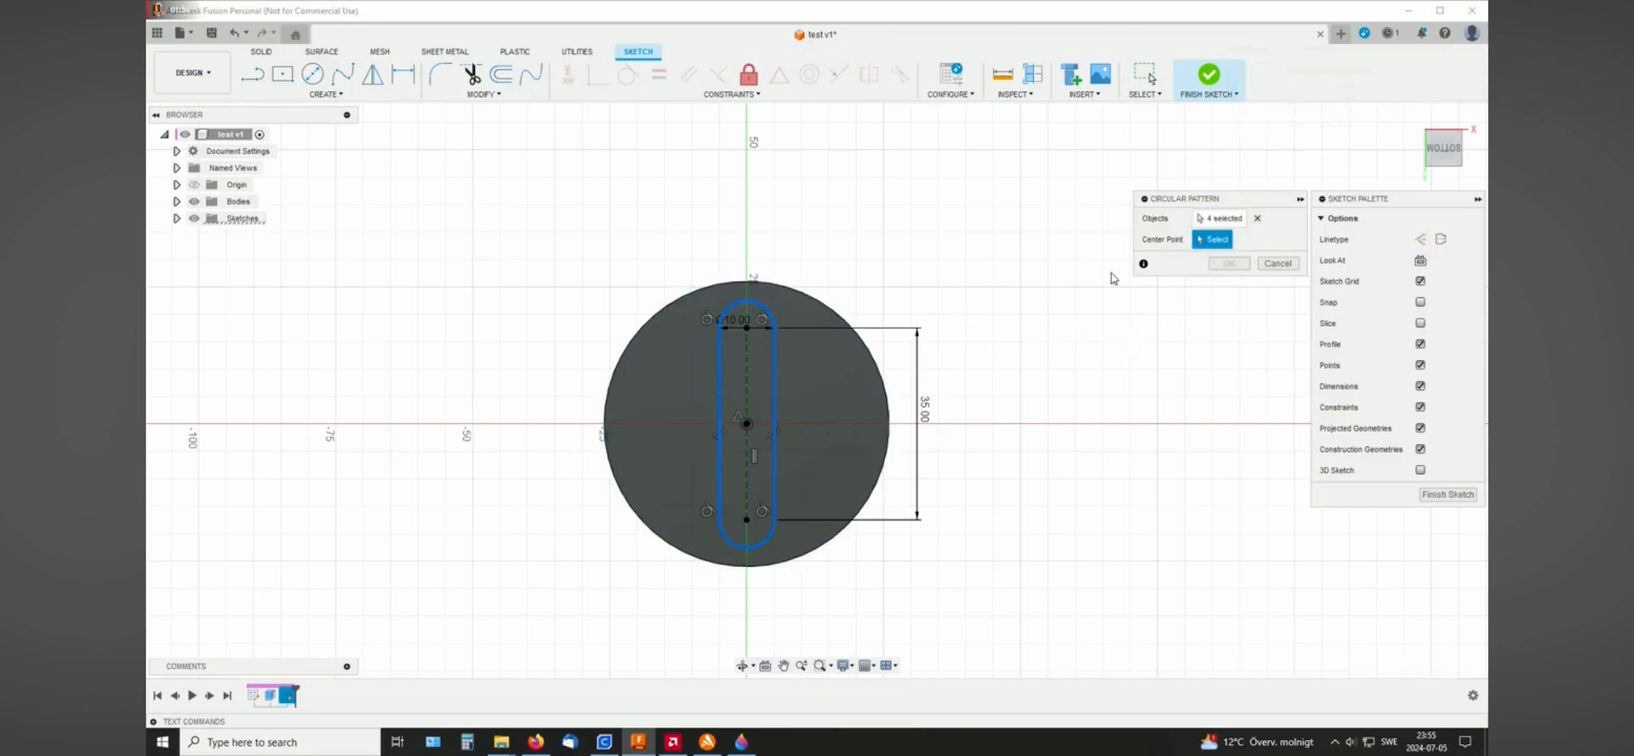
pyautogui.click(747, 423)
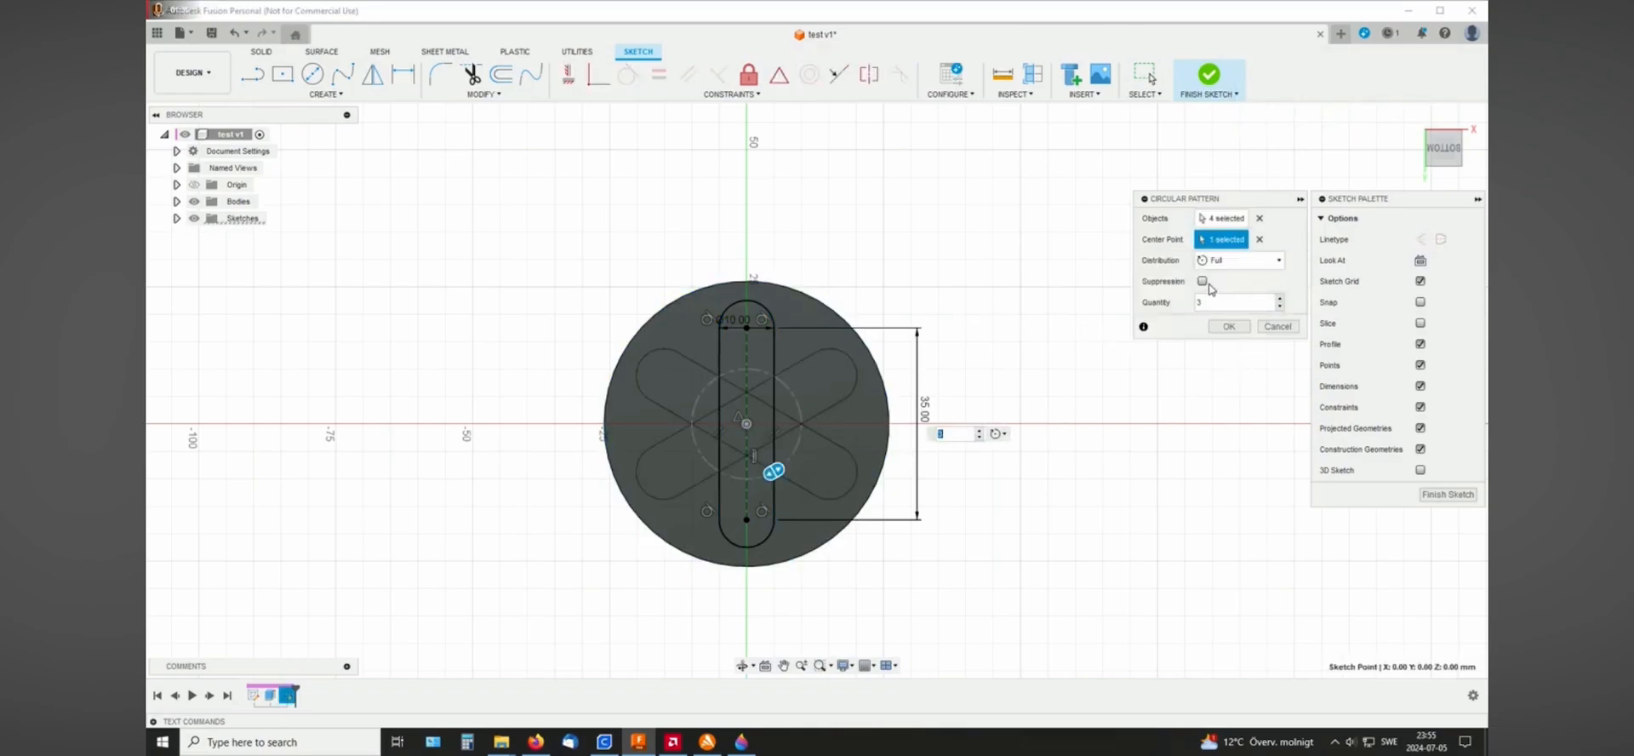
pyautogui.click(1230, 327)
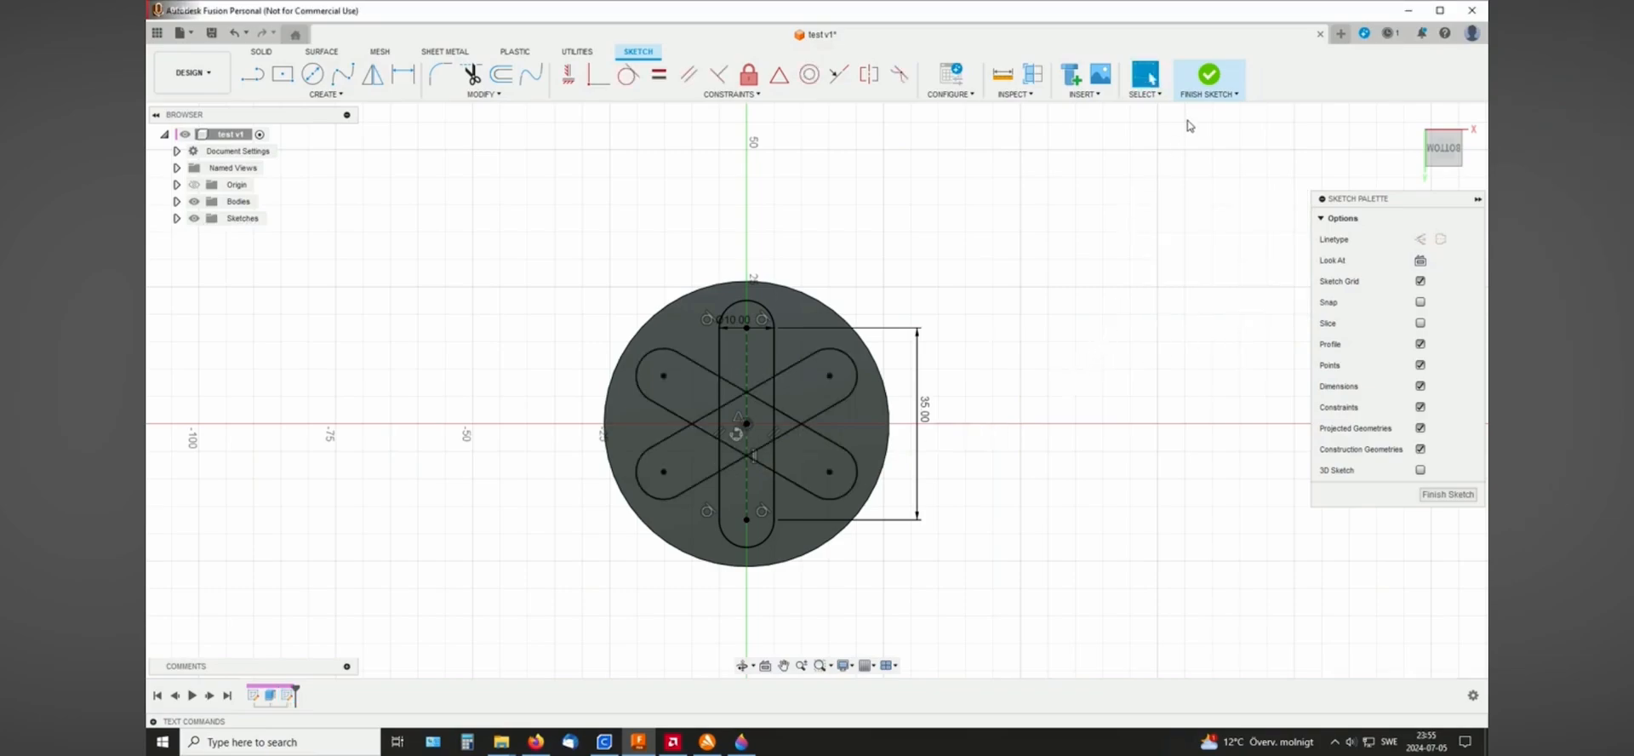
pyautogui.click(1209, 76)
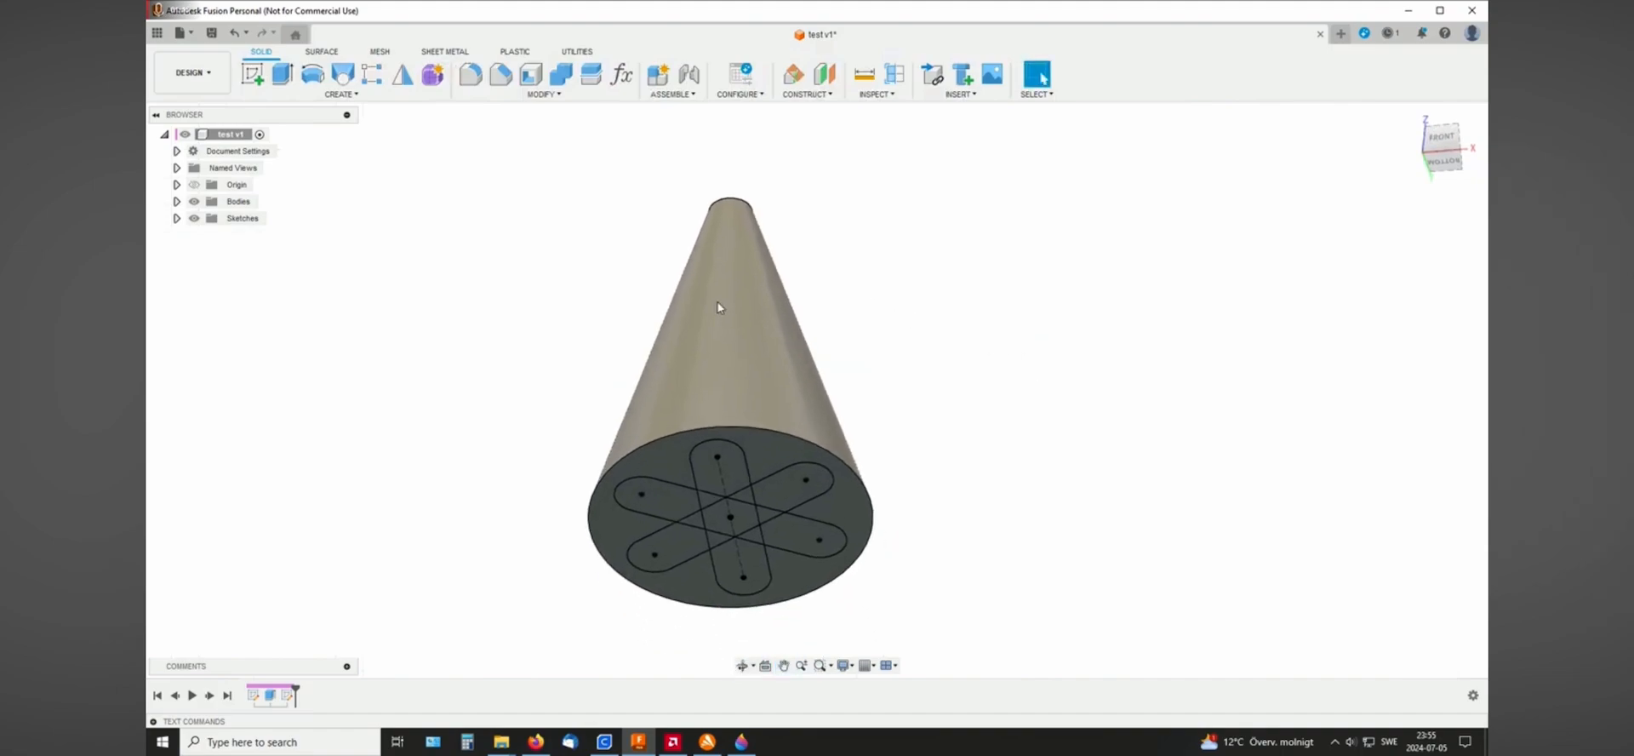
# Sketch a vertical line on the front plane from the origin to slightly above the cone's tip, and finish the sketch.
pyautogui.click(252, 74)
pyautogui.keyDown('shift'); pyautogui.moveTo(973, 309); pyautogui.dragTo(971, 357, button='middle'); pyautogui.keyUp('shift')
pyautogui.click(772, 511)
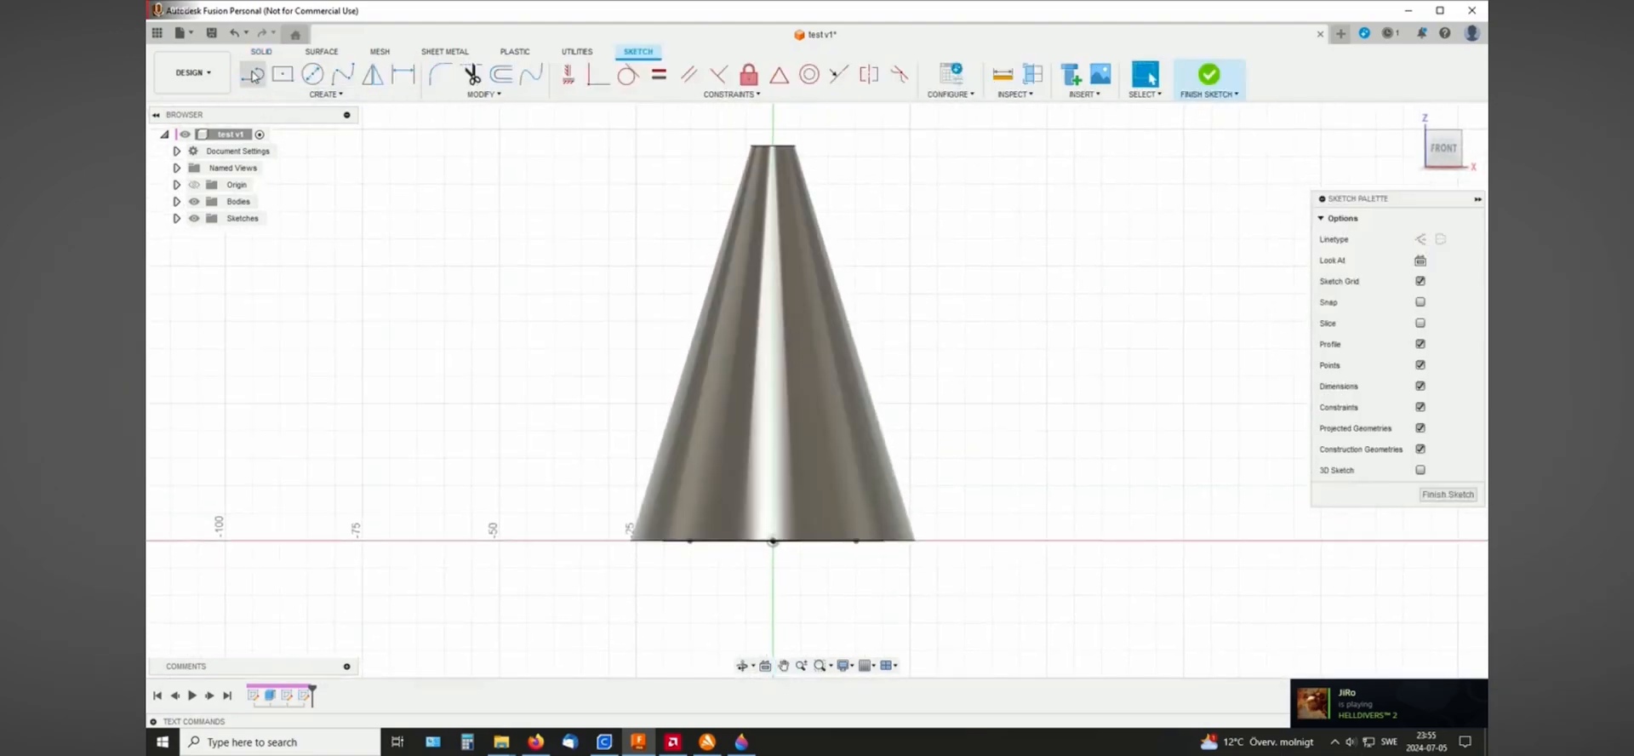
pyautogui.click(773, 541)
pyautogui.moveTo(991, 303); pyautogui.dragTo(977, 438, button='middle')
pyautogui.click(760, 244)
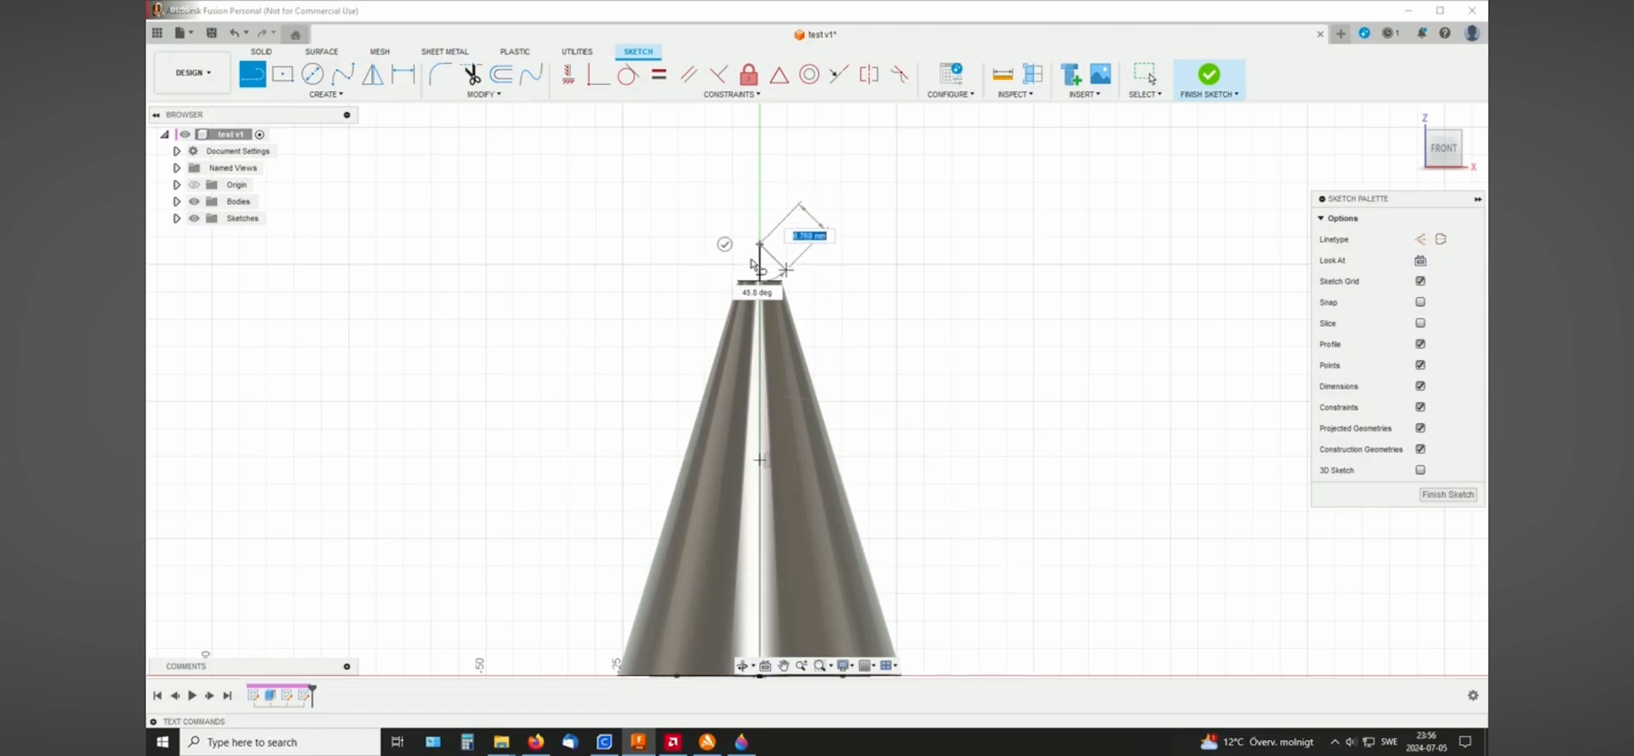
pyautogui.click(721, 245)
pyautogui.moveTo(1021, 441); pyautogui.dragTo(987, 320, button='middle')
pyautogui.scroll(-1, 985, 325)
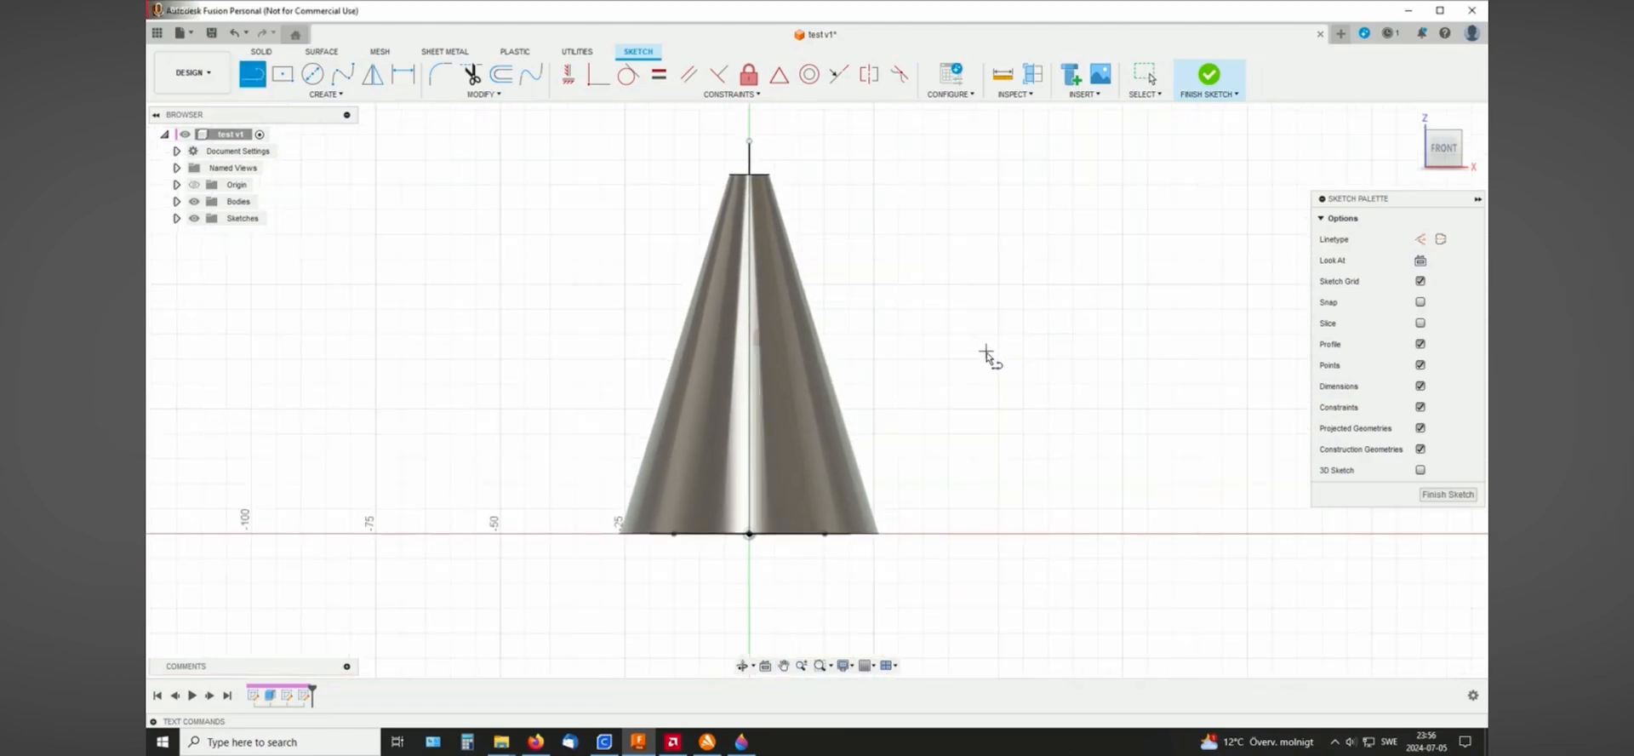
pyautogui.click(1209, 74)
# Create a copy of the cone body in place with Move/Copy, leaving all distances and angles at zero.
pyautogui.moveTo(1024, 292); pyautogui.dragTo(997, 347, button='middle')
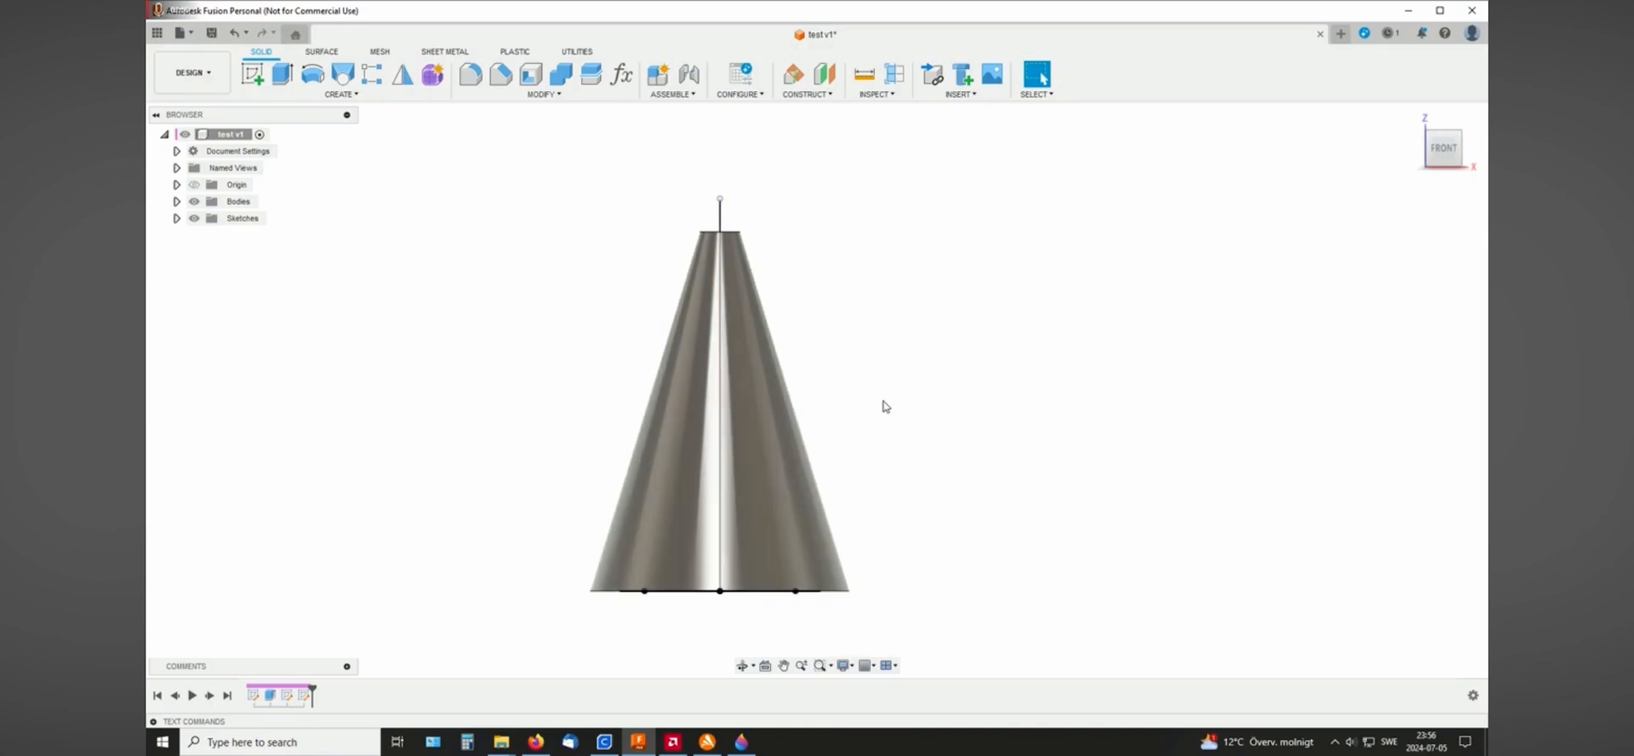
pyautogui.press('m')
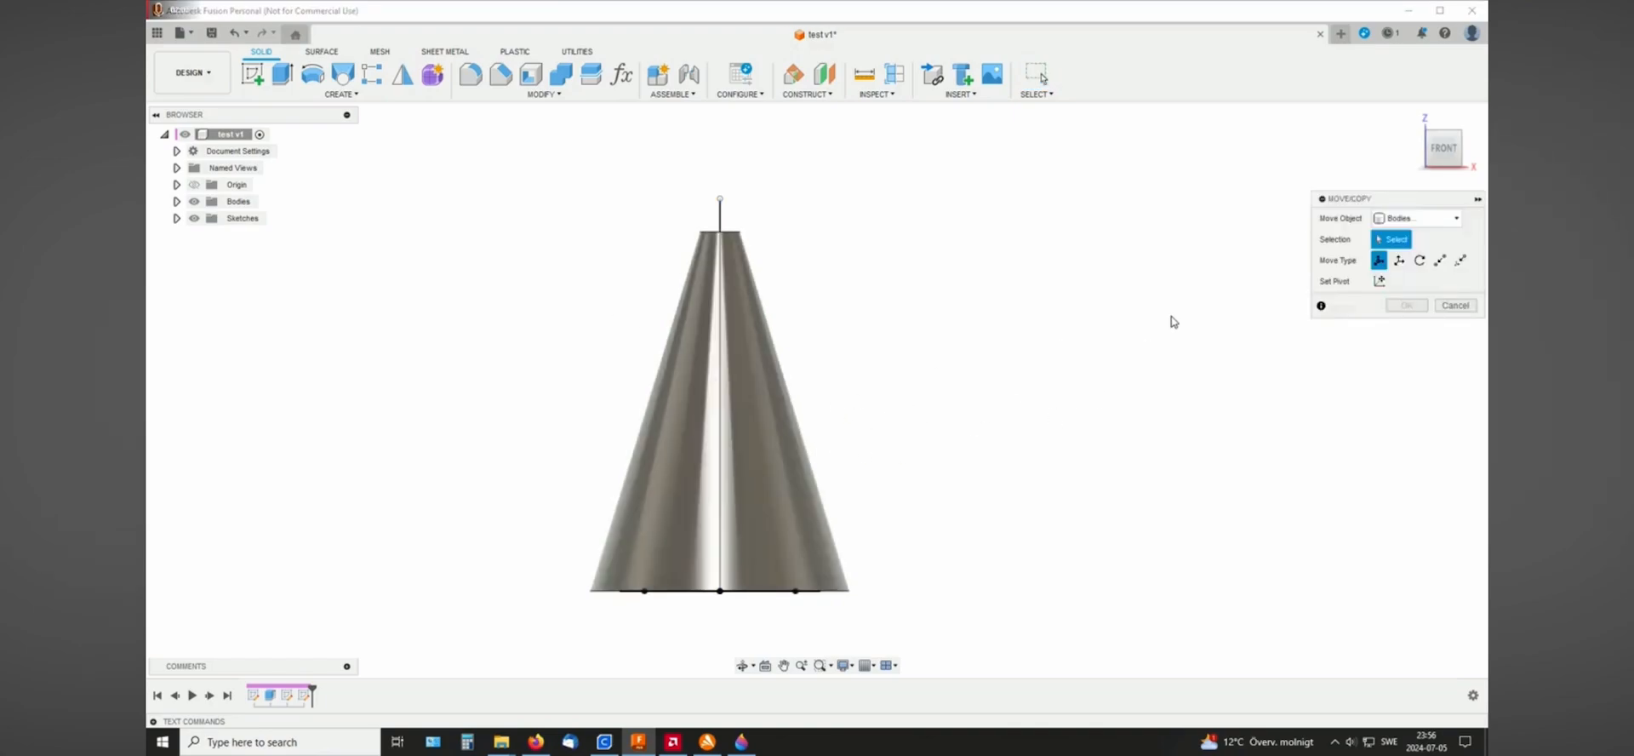
pyautogui.click(764, 482)
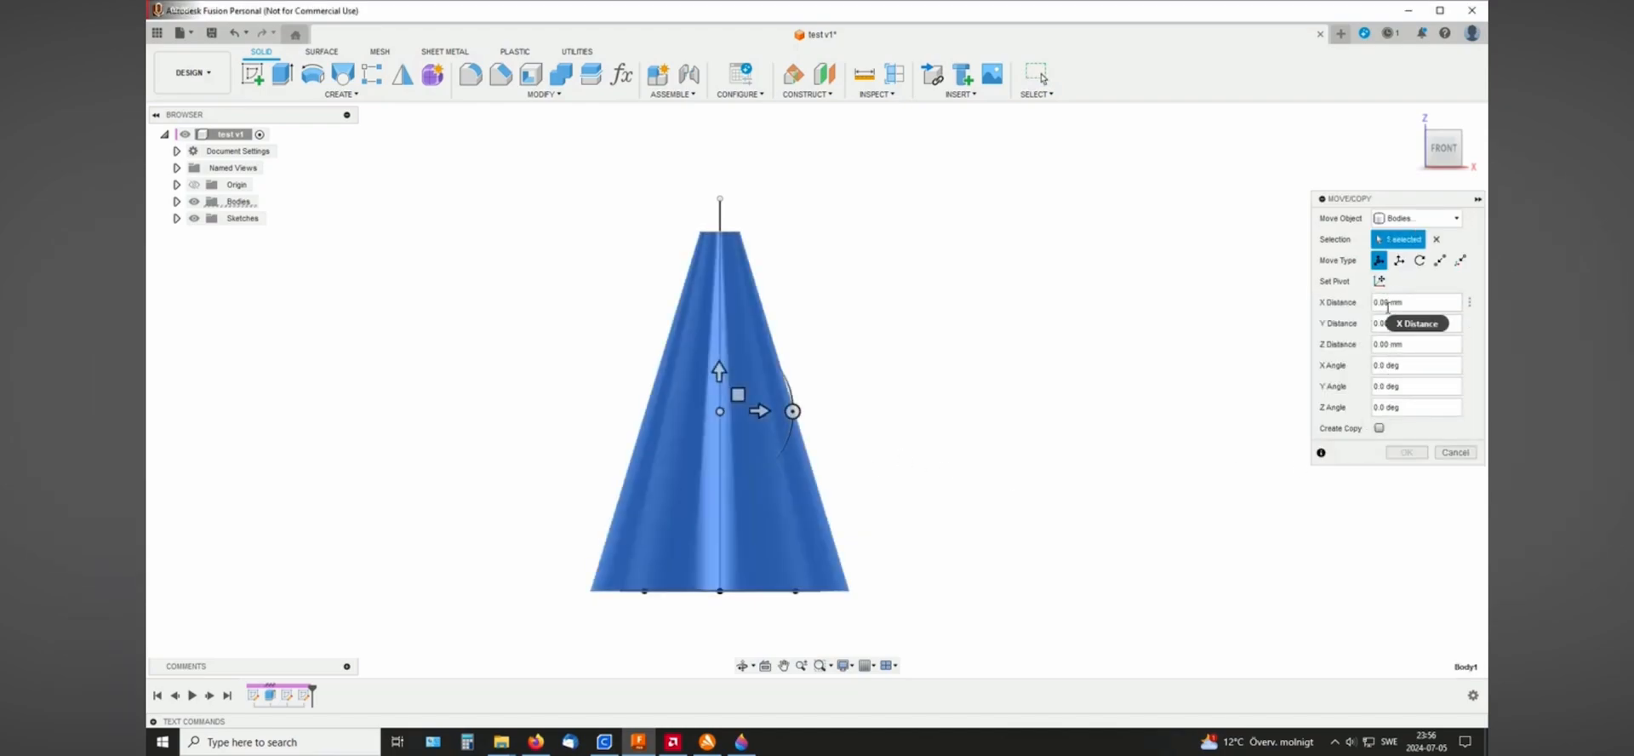
pyautogui.click(1380, 429)
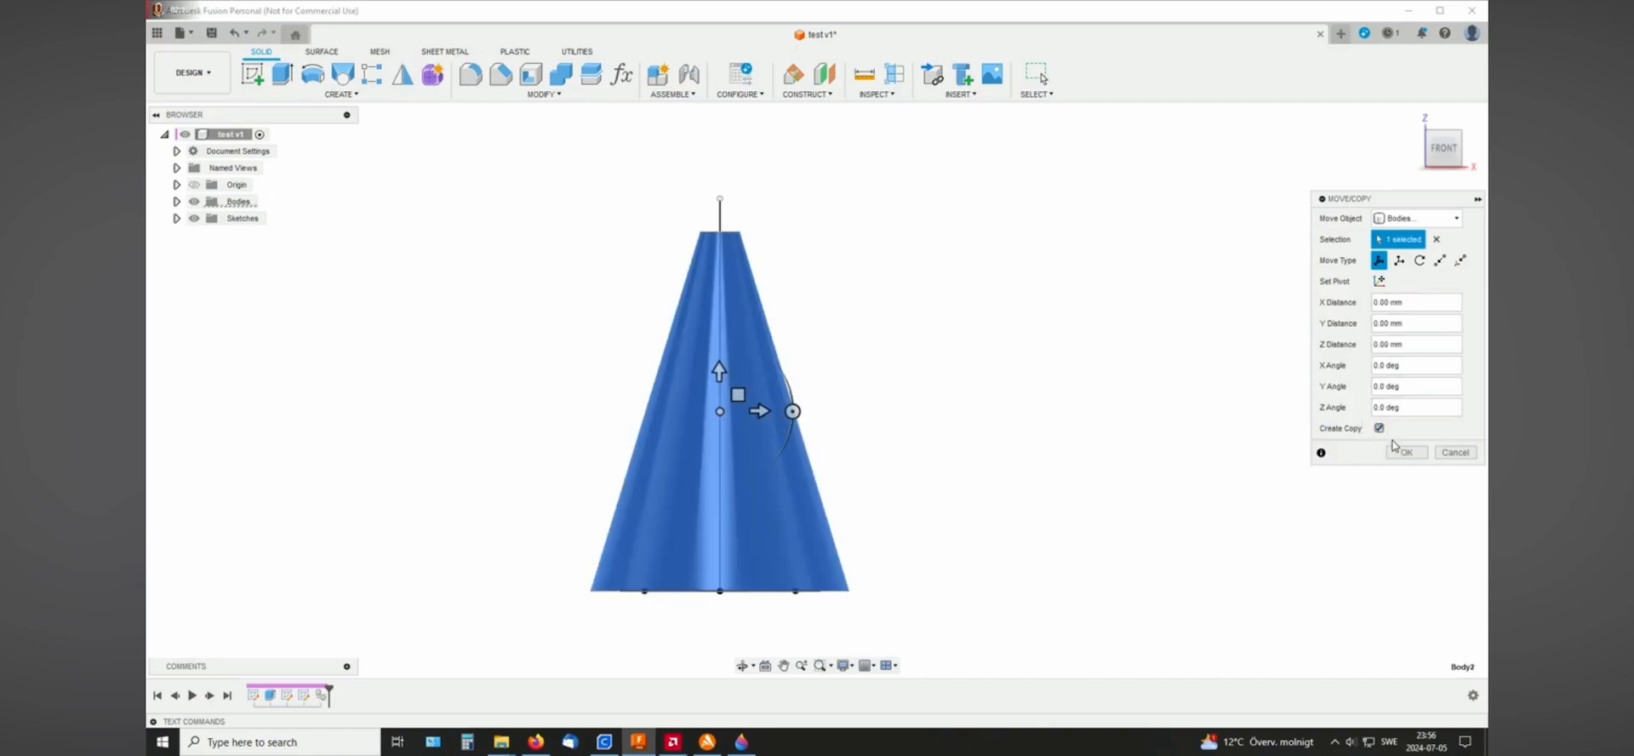
pyautogui.click(1407, 452)
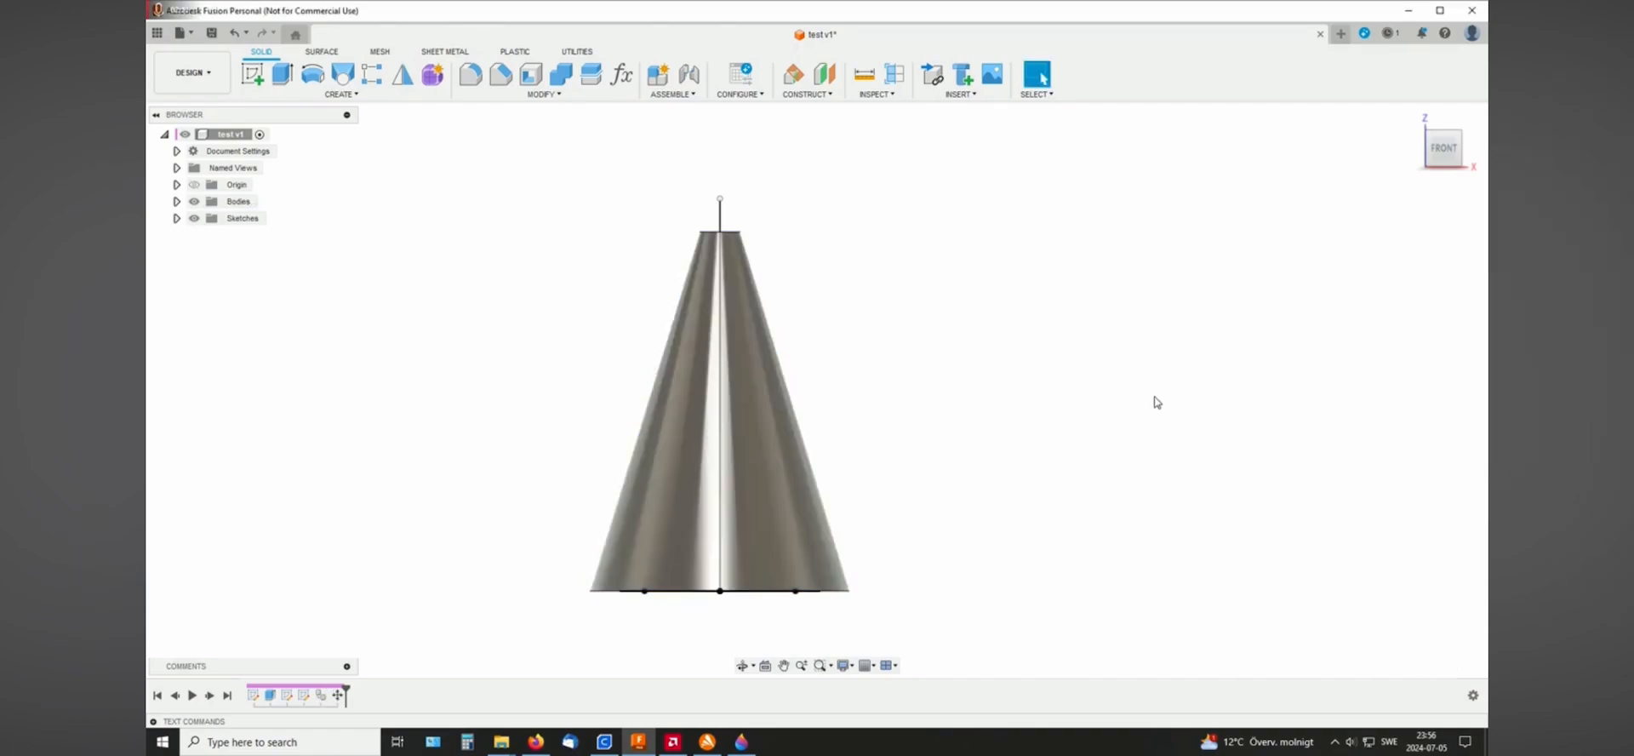
# Start a Sweep and select all 13 profile regions of the three-slot pattern on the cone's base.
pyautogui.keyDown('shift'); pyautogui.moveTo(1087, 366); pyautogui.dragTo(1054, 323, button='middle'); pyautogui.keyUp('shift')
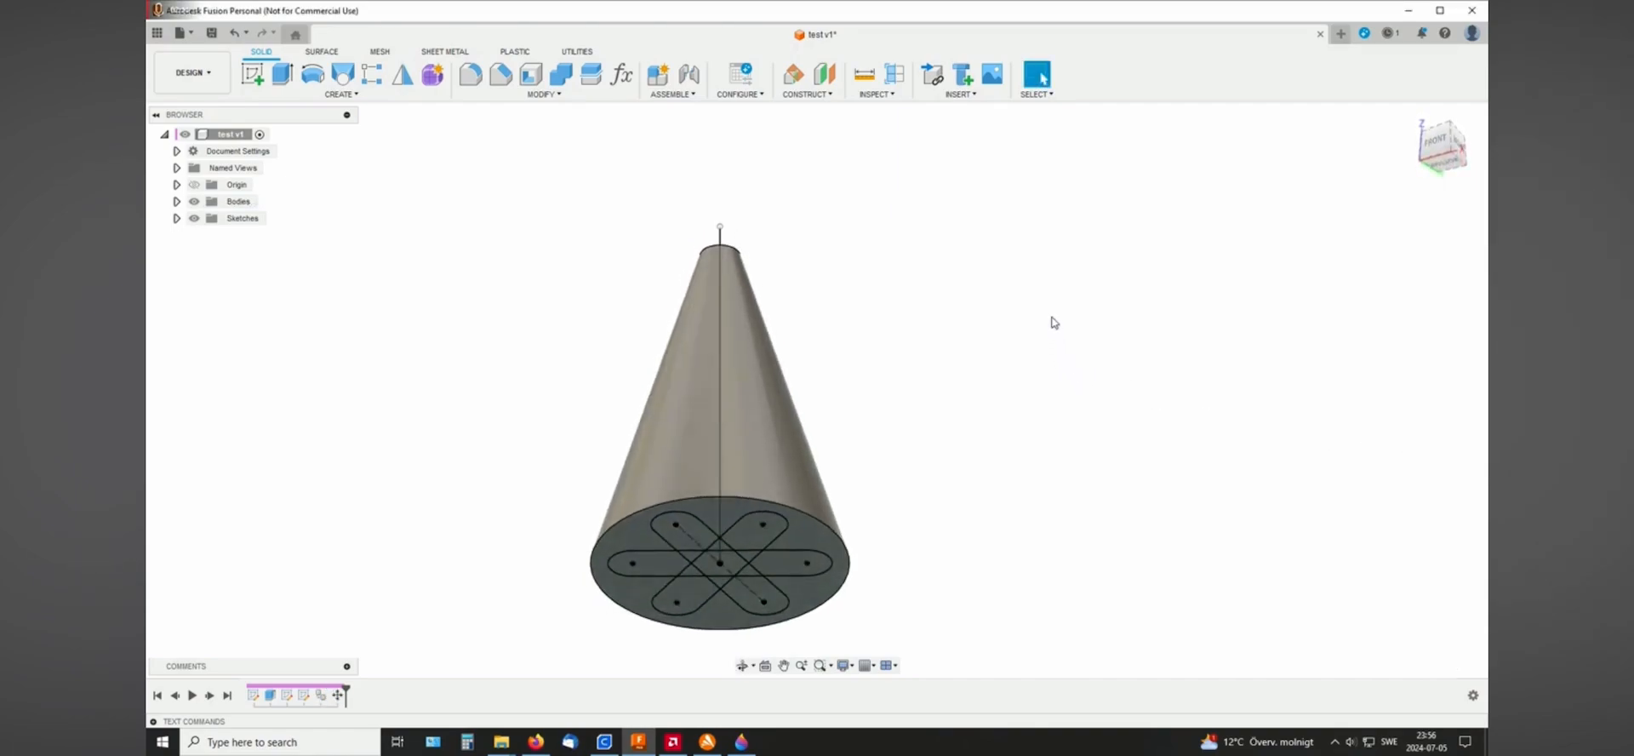
pyautogui.click(345, 95)
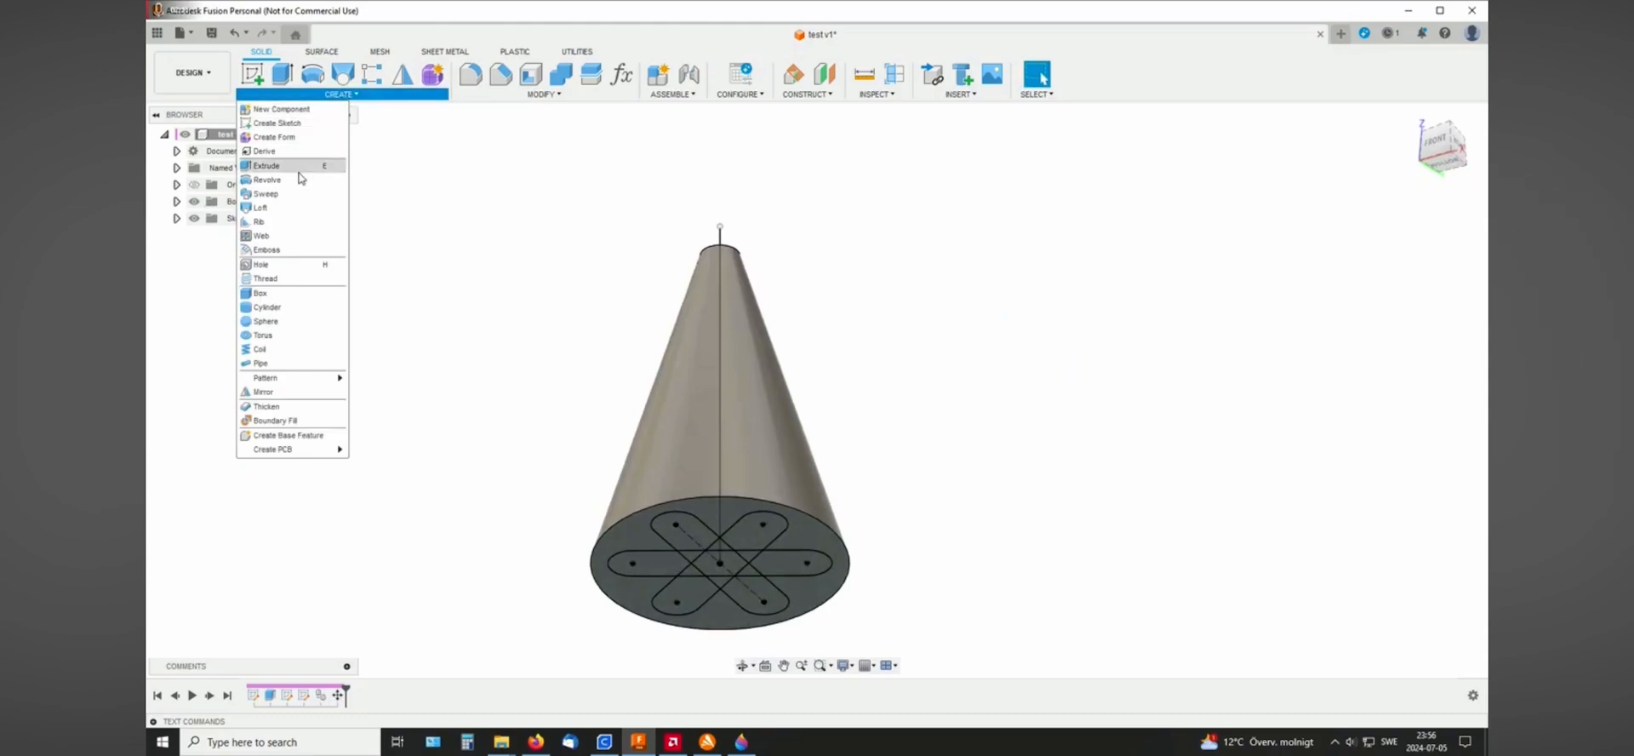
pyautogui.click(280, 196)
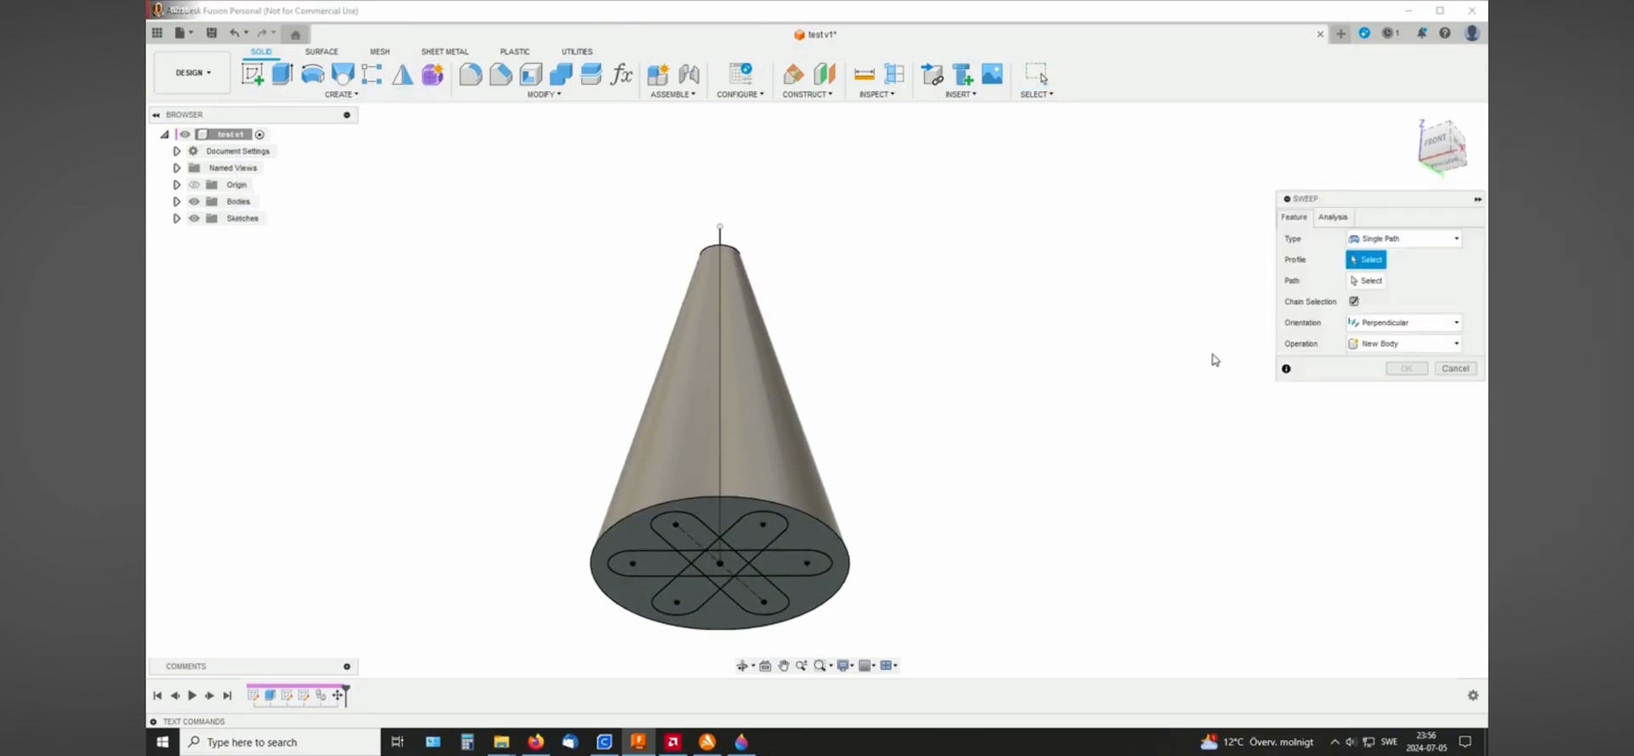
pyautogui.scroll(4, 945, 380)
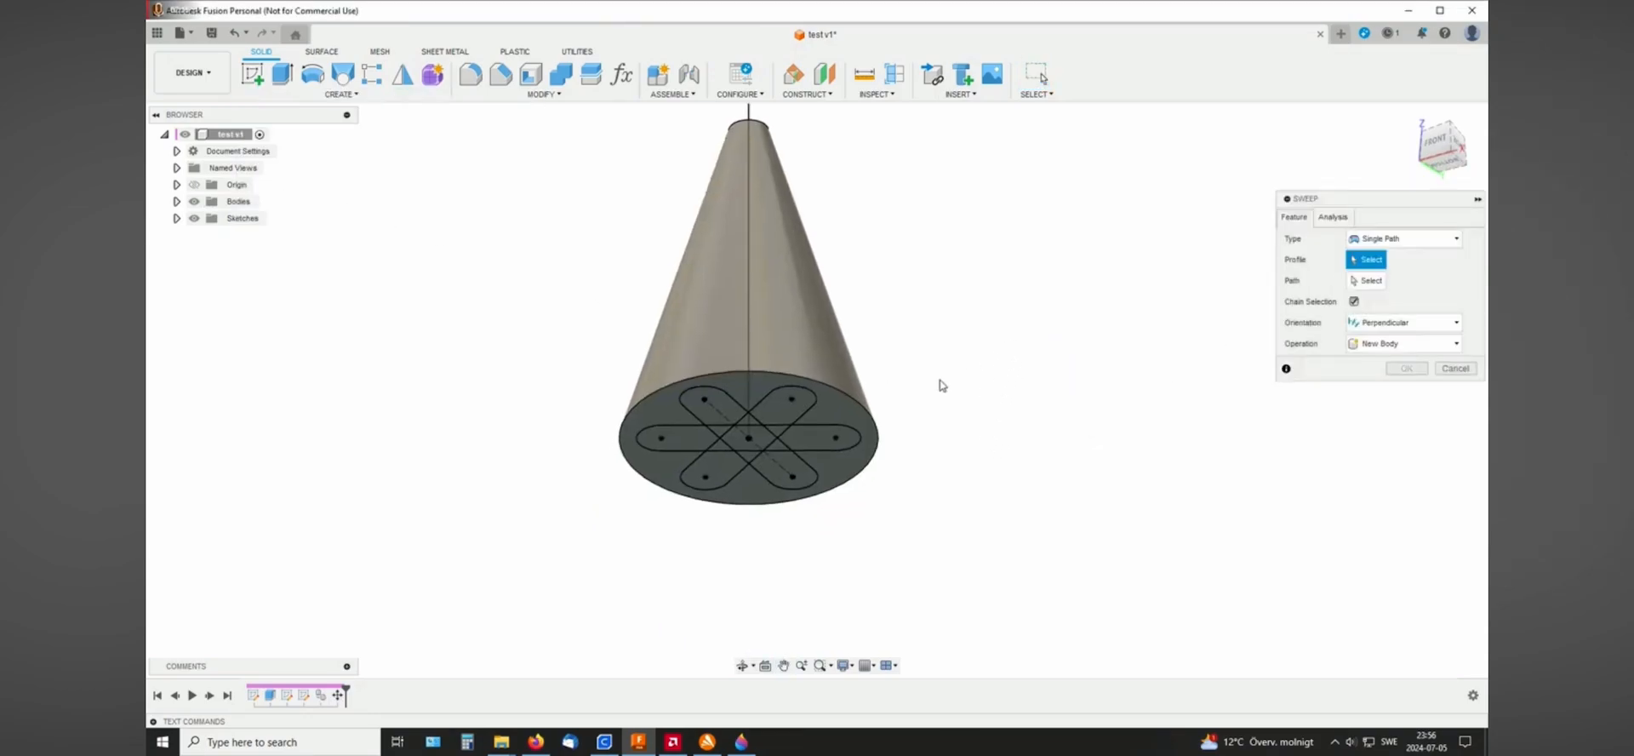
pyautogui.click(714, 475)
pyautogui.click(717, 472)
pyautogui.click(726, 491)
pyautogui.click(759, 452)
pyautogui.click(717, 414)
pyautogui.click(715, 449)
pyautogui.click(686, 438)
pyautogui.click(647, 432)
pyautogui.click(639, 452)
pyautogui.click(600, 459)
pyautogui.click(640, 473)
pyautogui.click(649, 504)
pyautogui.click(692, 481)
# Use the vertical sketch line through the cone's centre as the sweep path.
pyautogui.click(1364, 280)
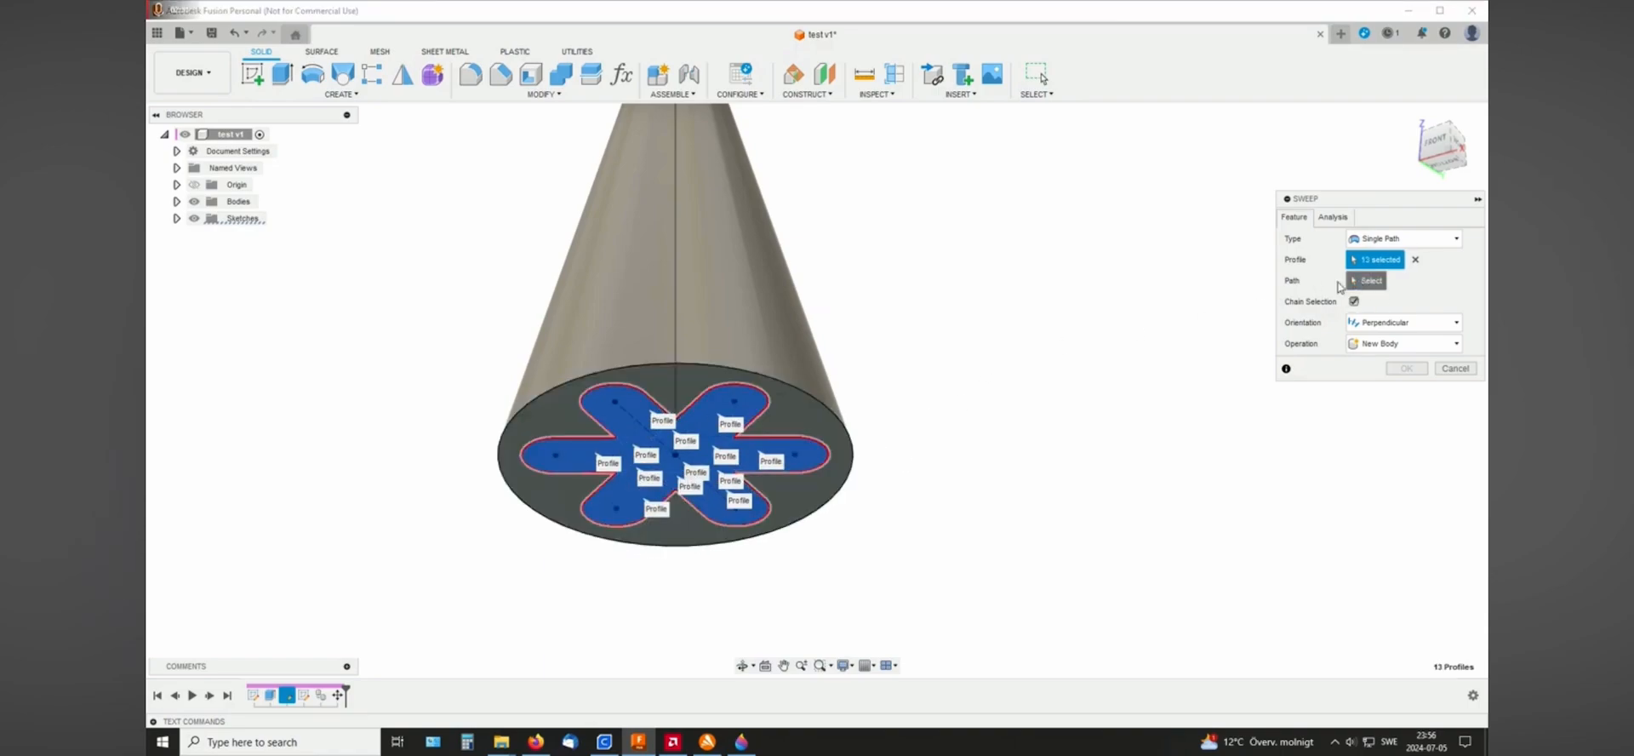
pyautogui.click(675, 299)
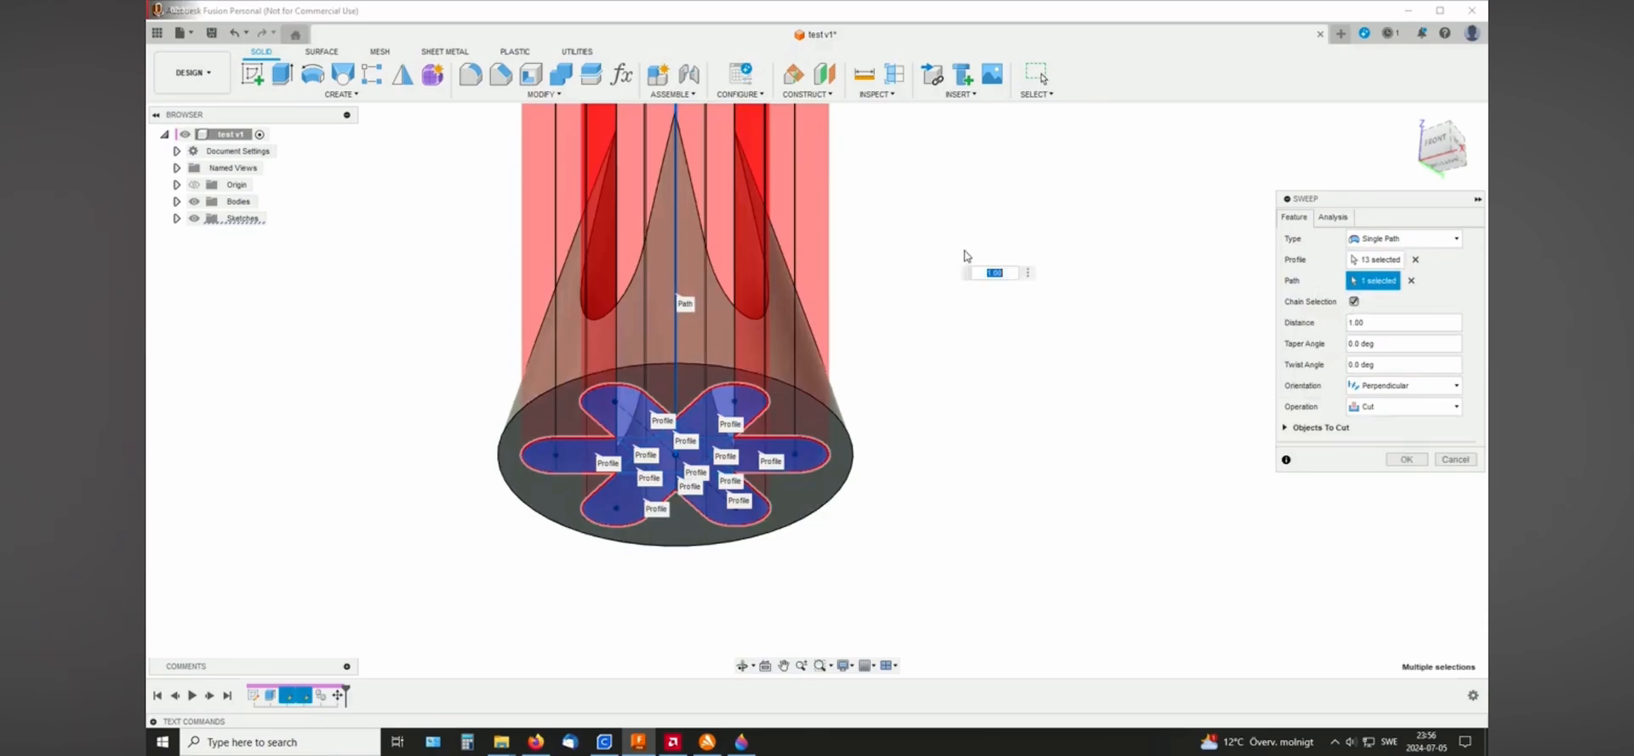
pyautogui.keyDown('shift'); pyautogui.moveTo(995, 263); pyautogui.dragTo(975, 387, button='middle'); pyautogui.keyUp('shift')
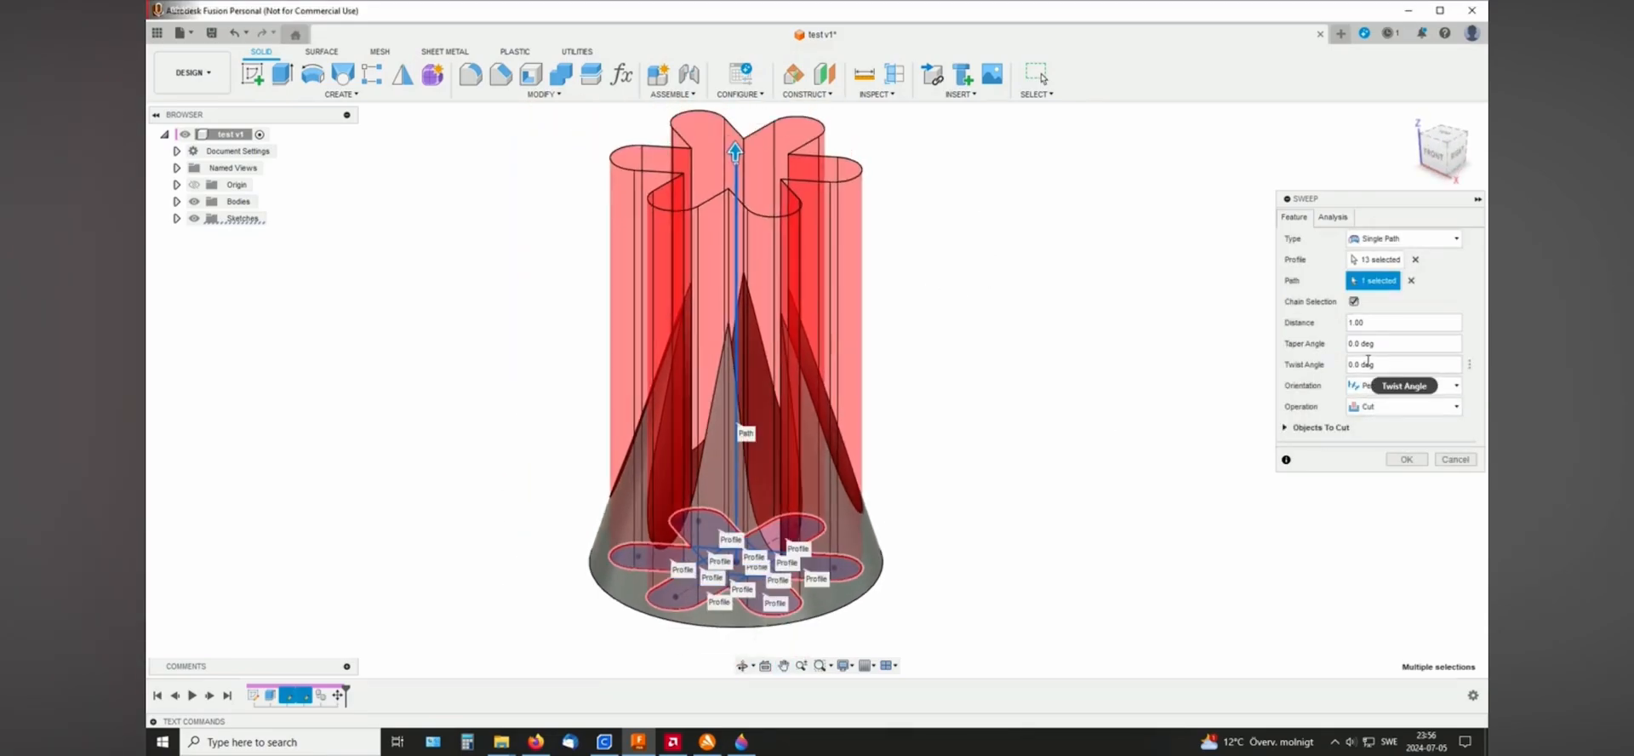
# Try the sweep with a twist angle of 34 and a taper angle of 340, and clear the taper value.
pyautogui.click(1384, 362)
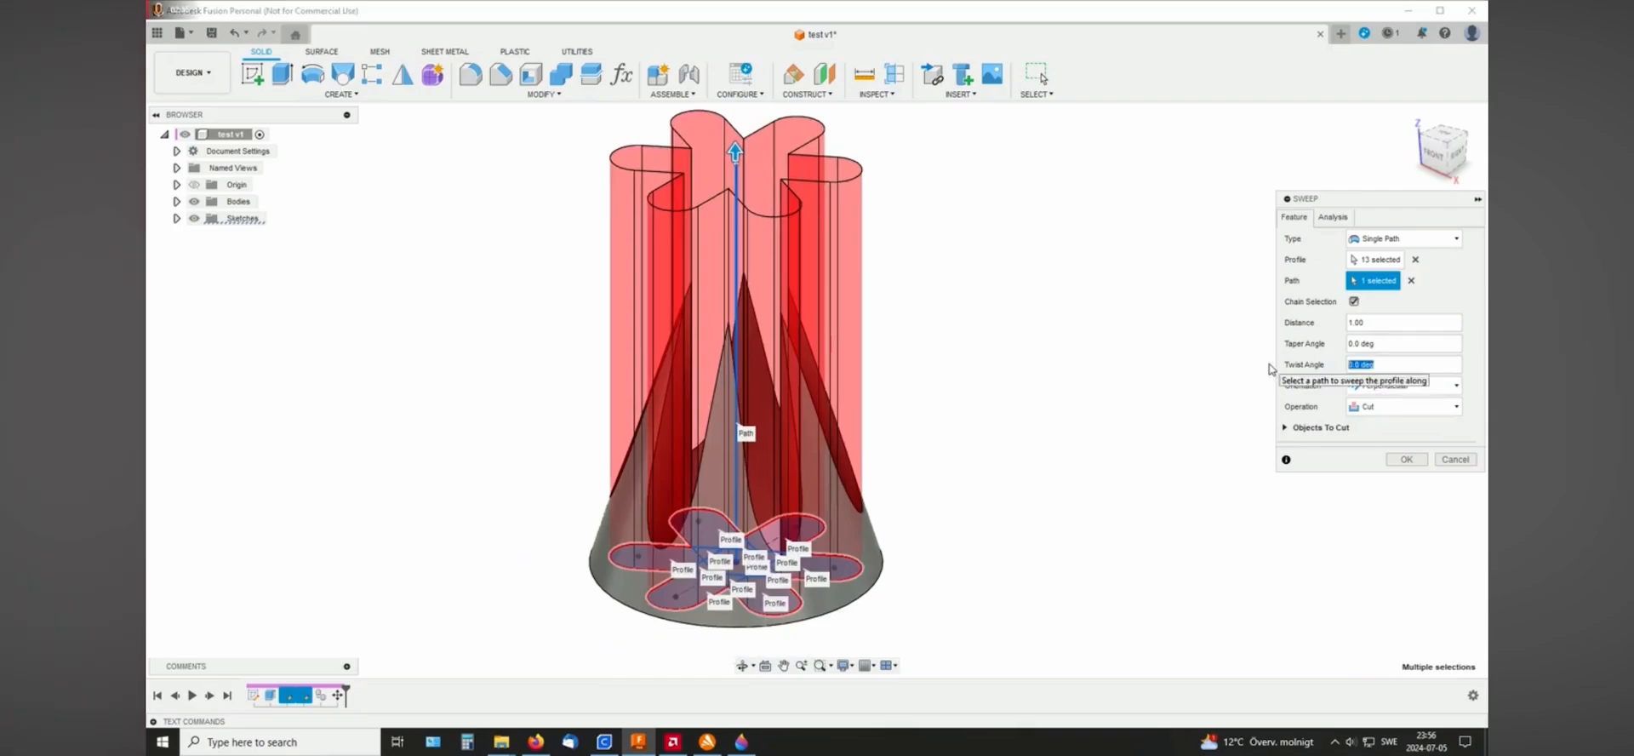
pyautogui.write('34')
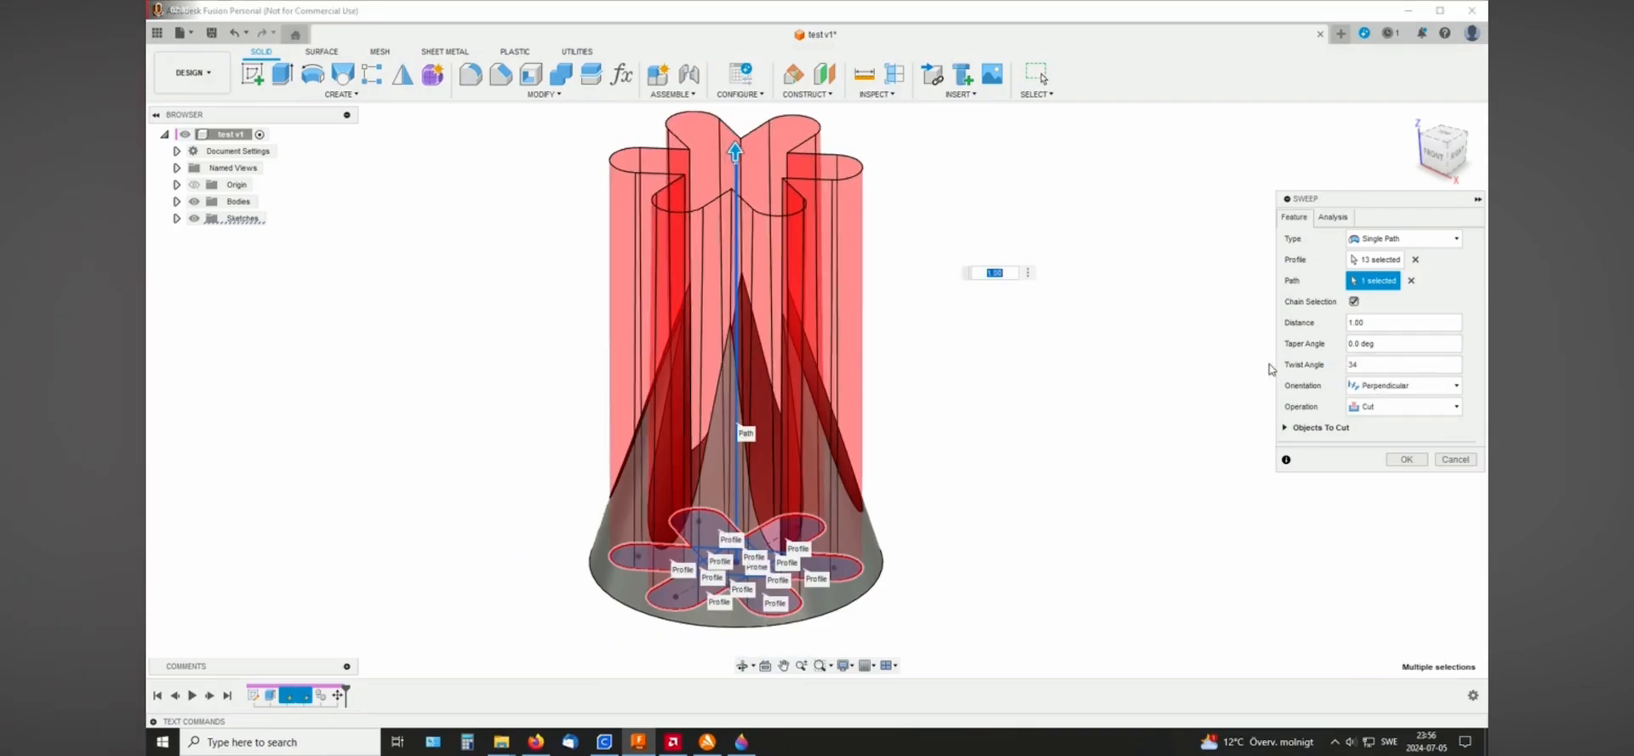
pyautogui.write('0')
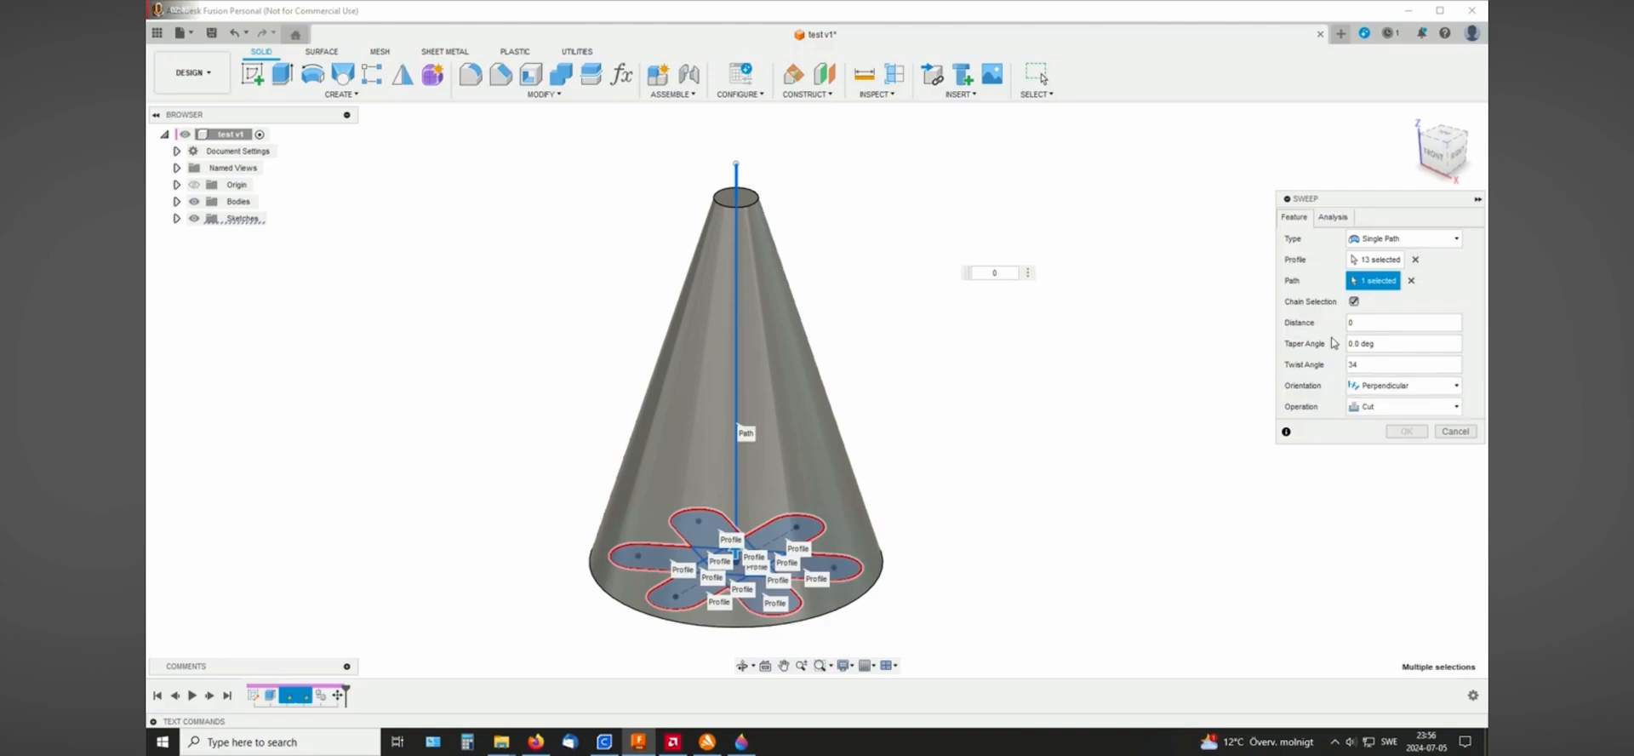
pyautogui.click(1002, 272)
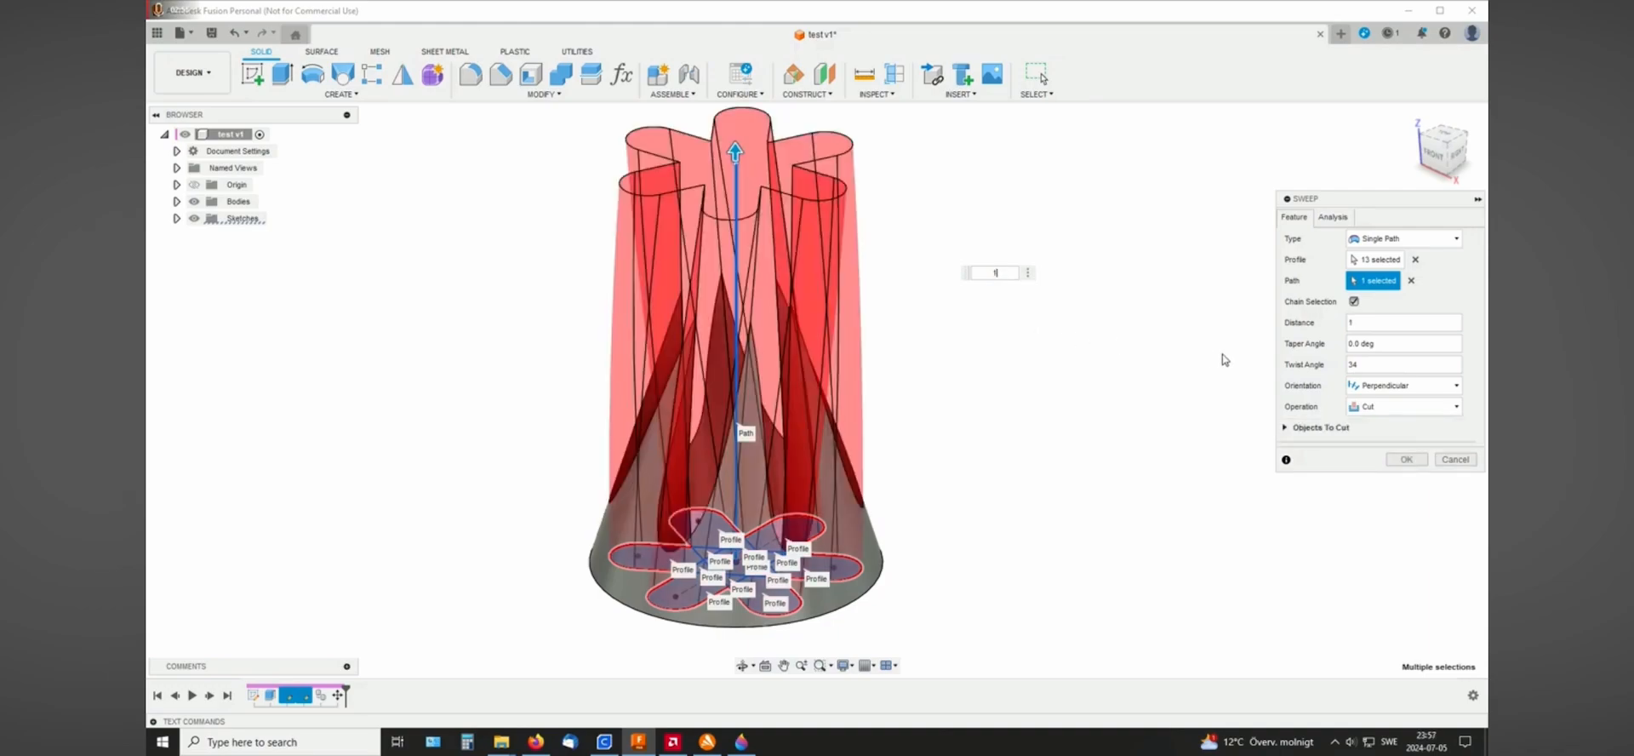
pyautogui.moveTo(1381, 344); pyautogui.dragTo(1316, 349)
pyautogui.write('340')
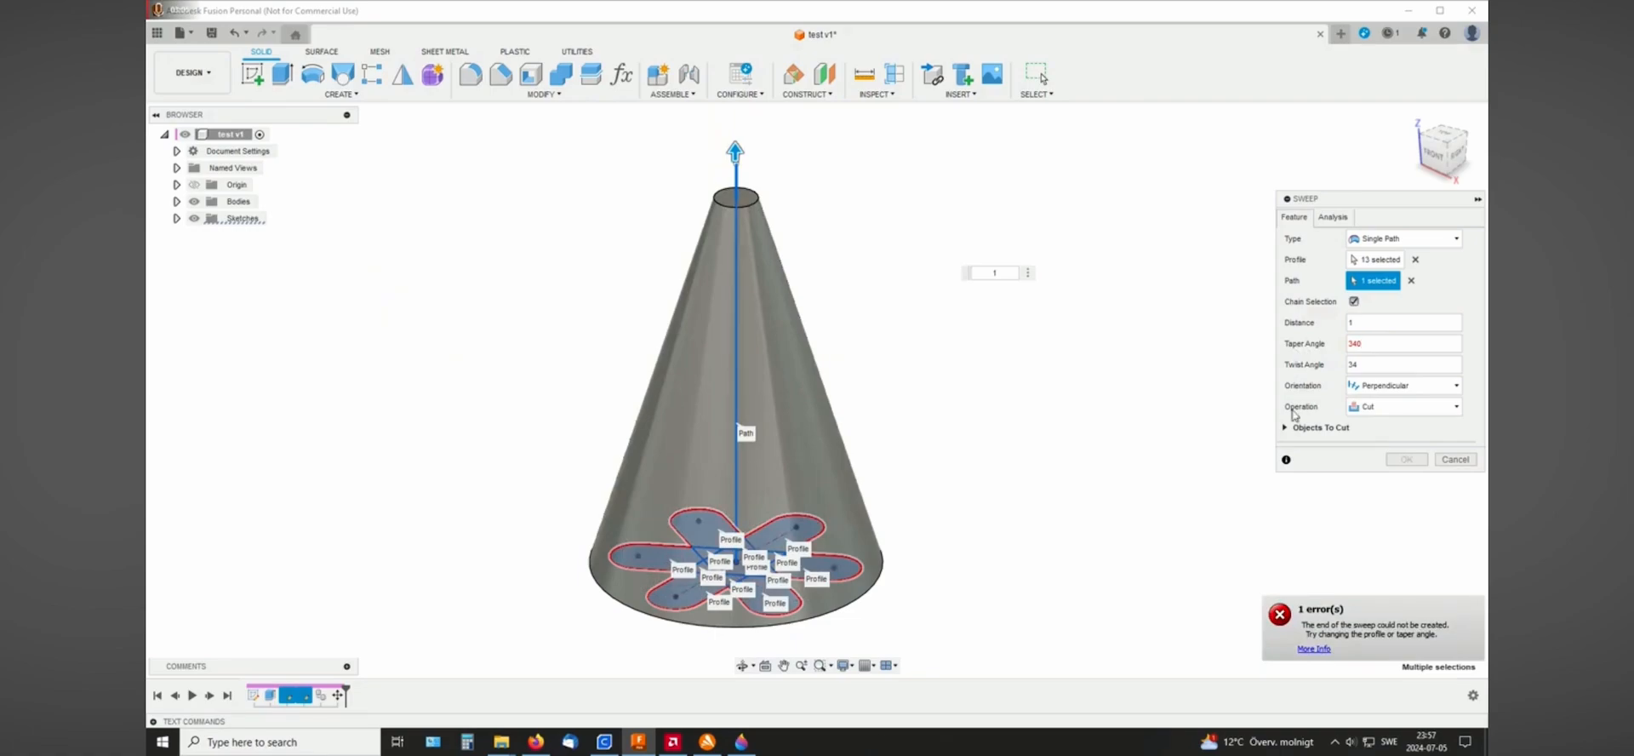
pyautogui.moveTo(1361, 343); pyautogui.dragTo(1307, 352)
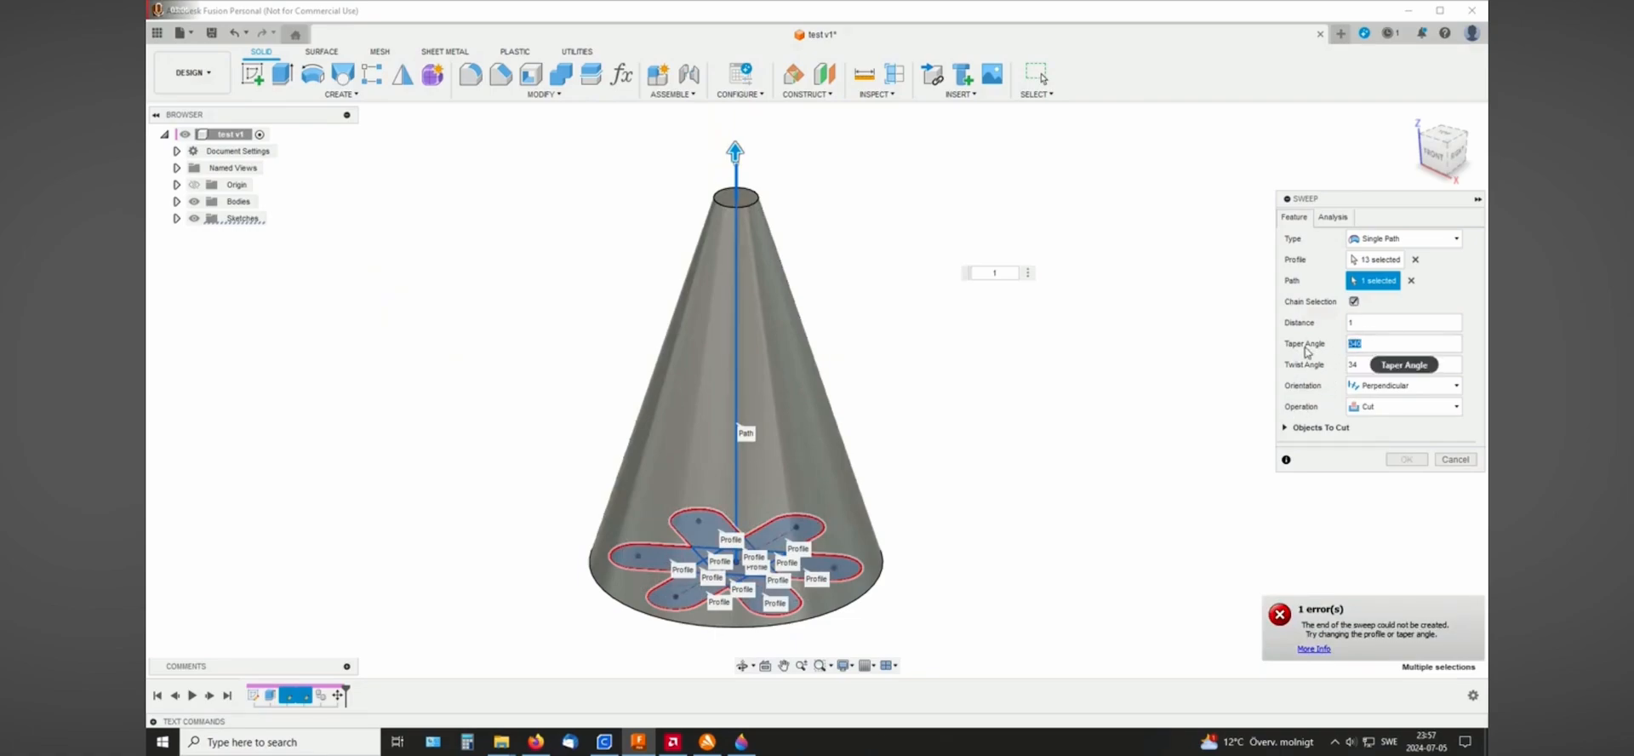
pyautogui.press('BackSpace')
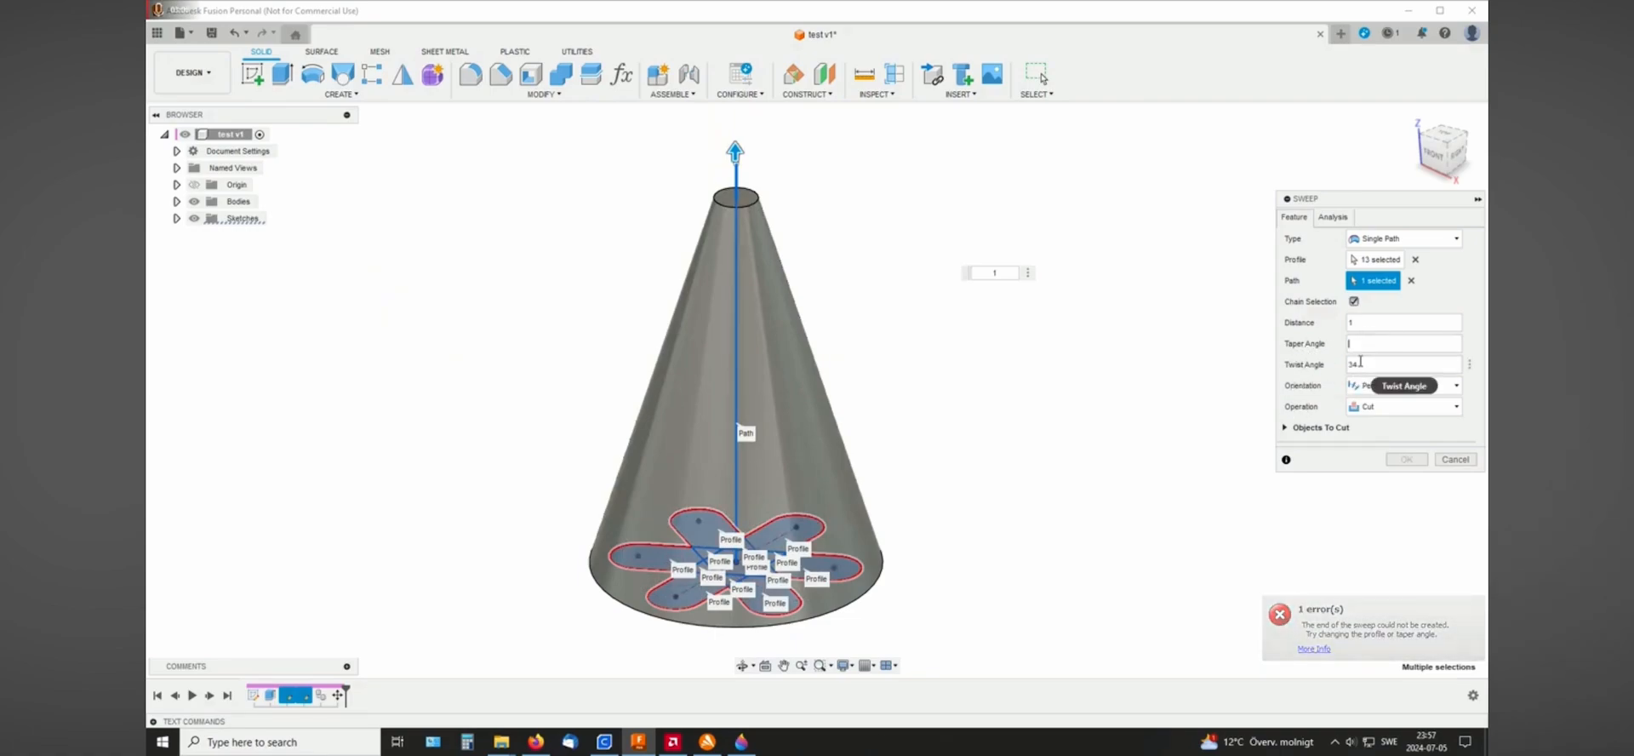
# Set the sweep's twist angle to 340 degrees and taper angle to 1 degree, and complete it as a cut.
pyautogui.click(1361, 364)
pyautogui.write('340')
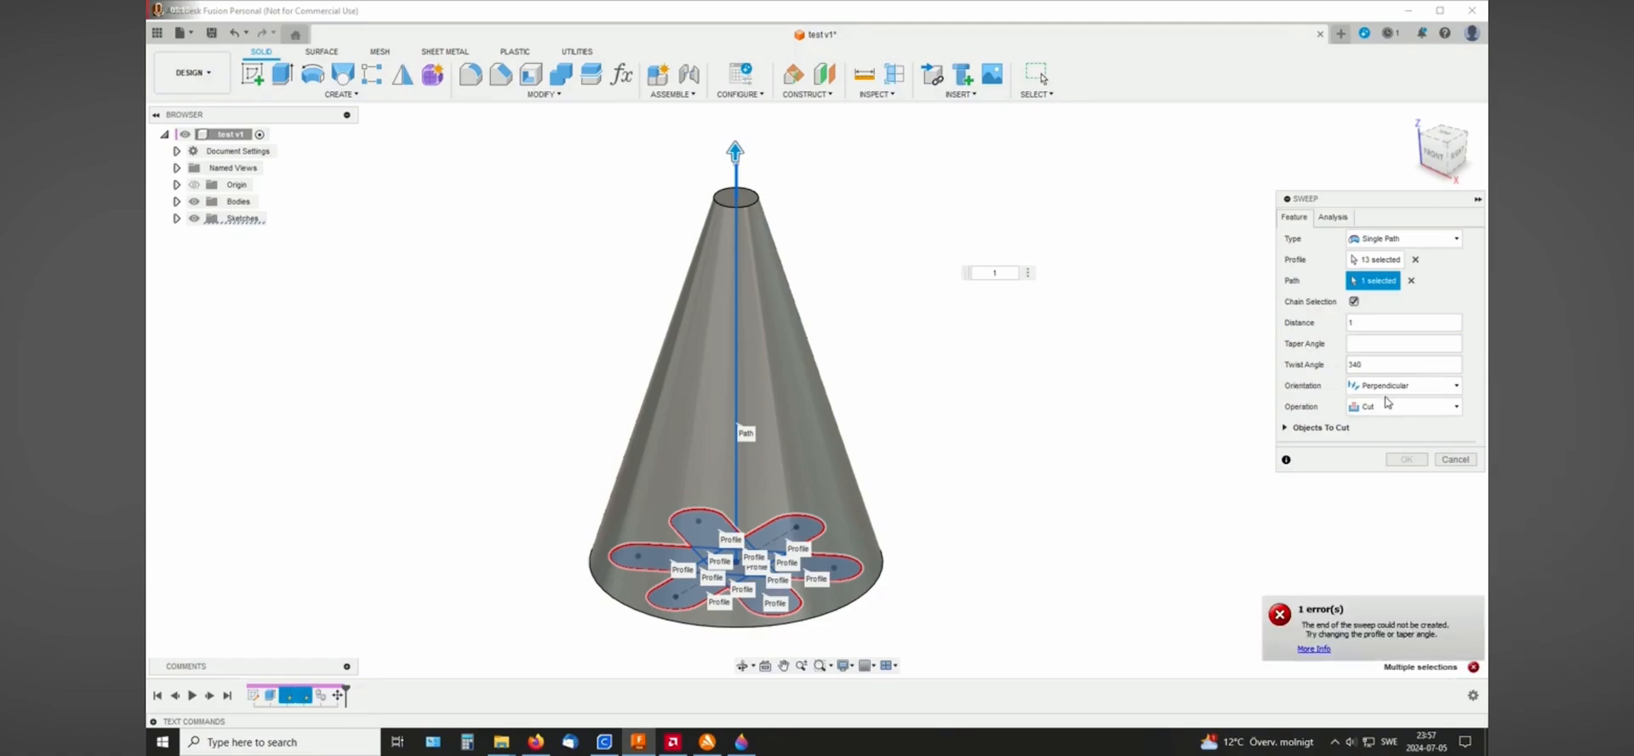
pyautogui.click(1364, 344)
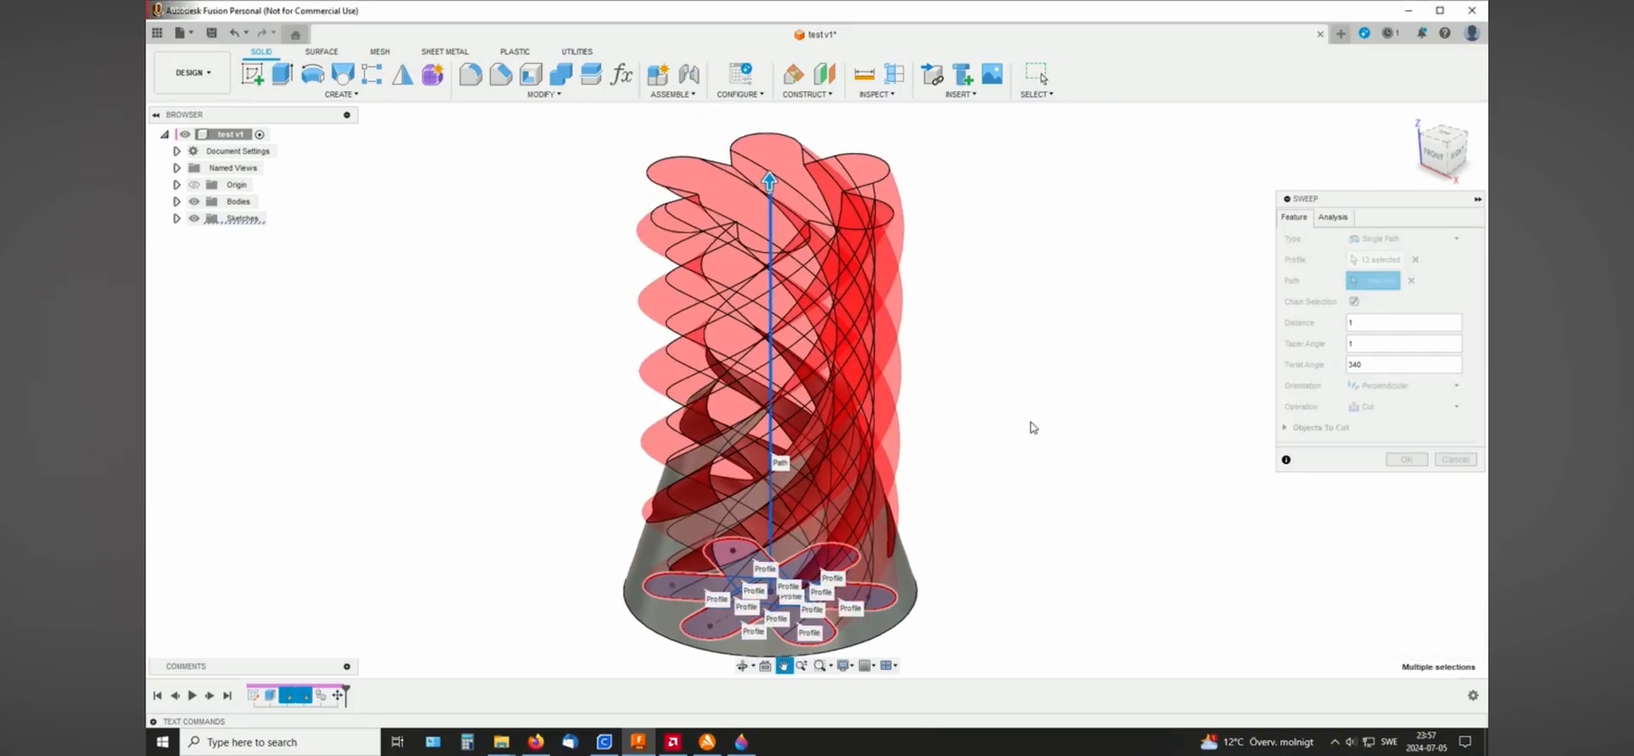
pyautogui.keyDown('shift'); pyautogui.moveTo(1030, 431); pyautogui.dragTo(977, 405, button='middle'); pyautogui.keyUp('shift')
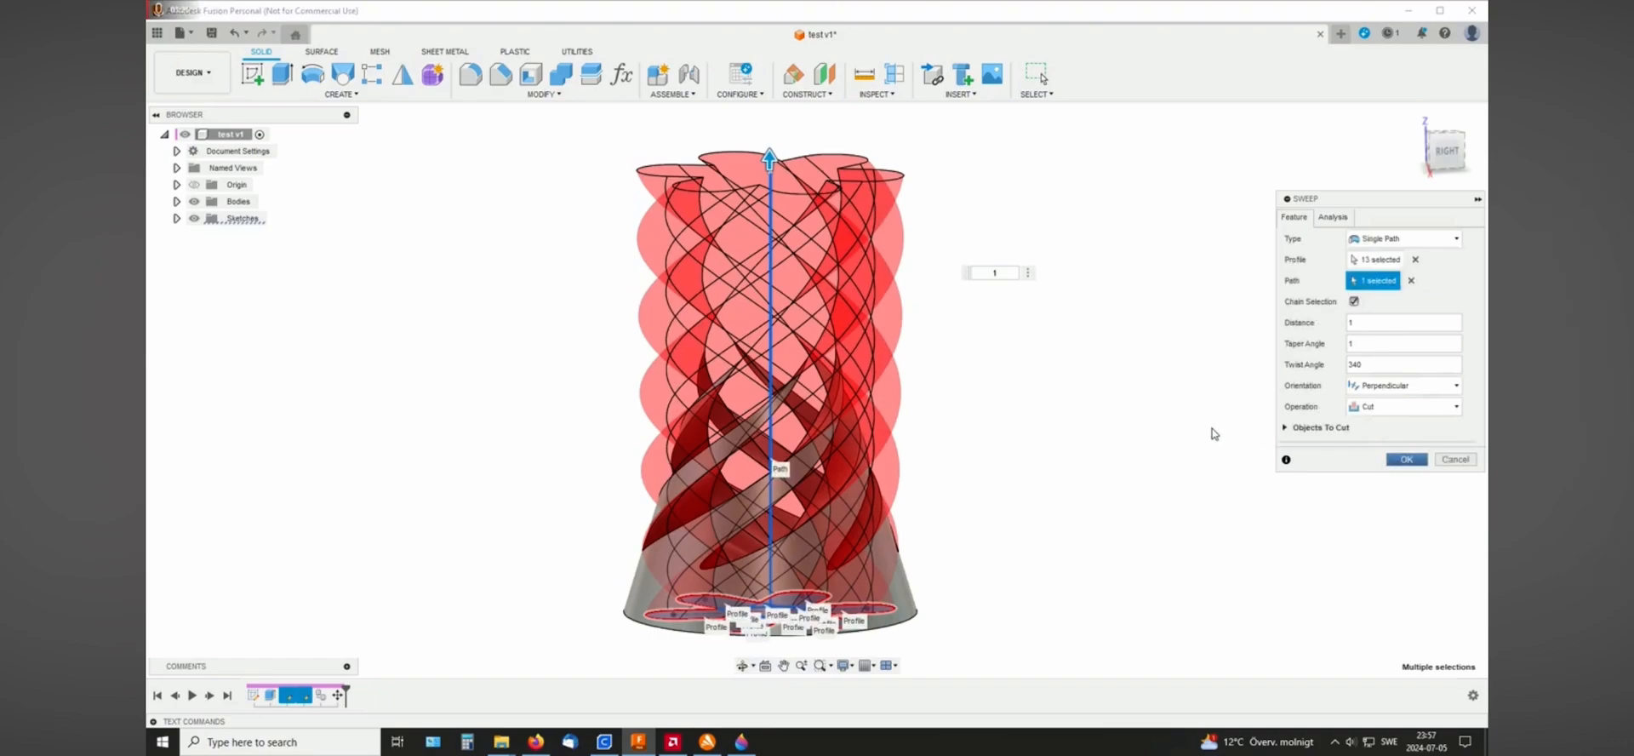
pyautogui.press('Return')
pyautogui.keyDown('shift'); pyautogui.moveTo(1044, 390); pyautogui.dragTo(985, 439, button='middle'); pyautogui.keyUp('shift')
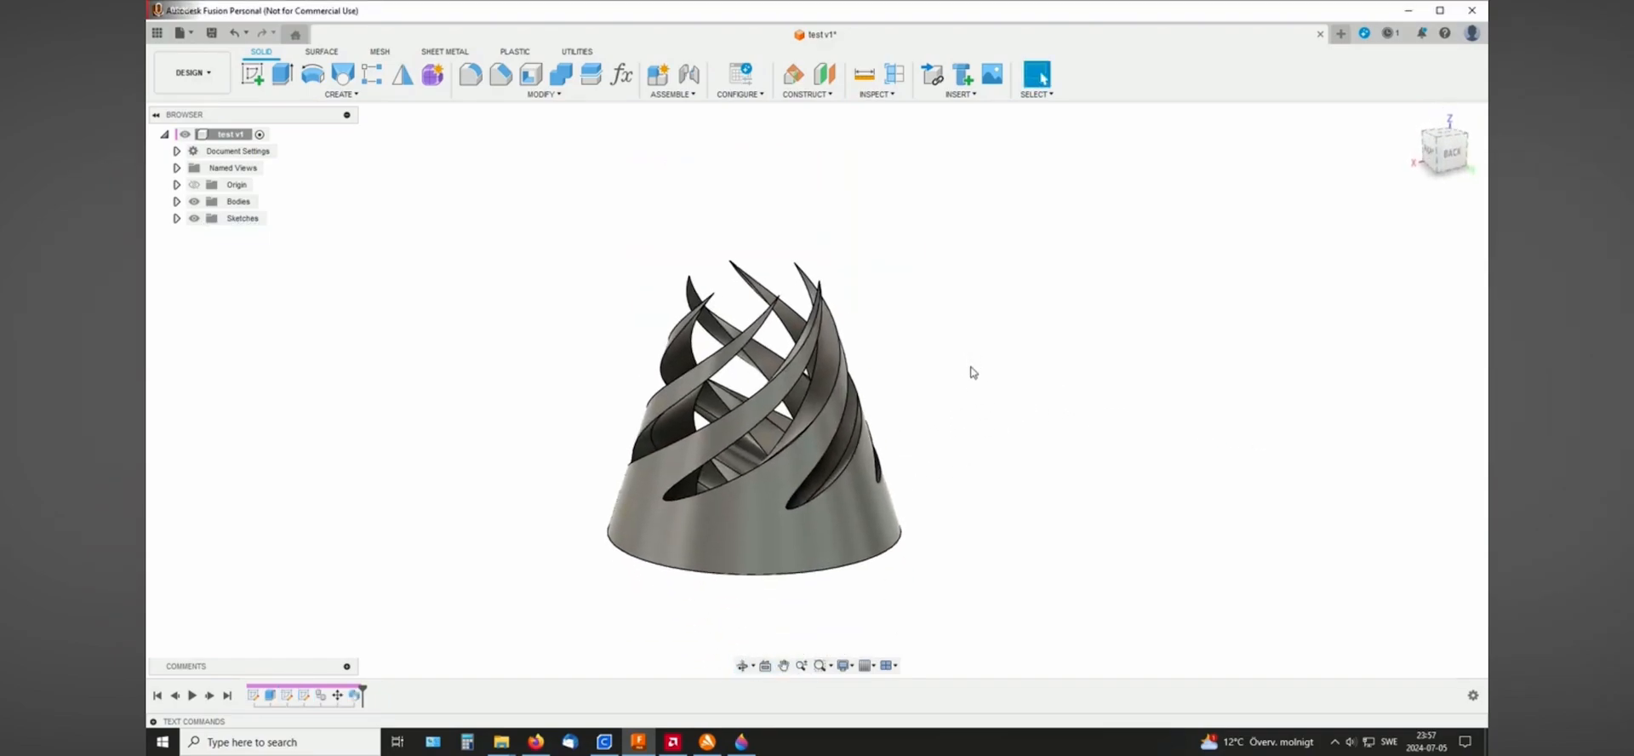
# Edit the slot pattern sketch, set the slot's width to 7 mm, and finish the sketch.
pyautogui.keyDown('shift'); pyautogui.moveTo(968, 383); pyautogui.dragTo(941, 350, button='middle'); pyautogui.keyUp('shift')
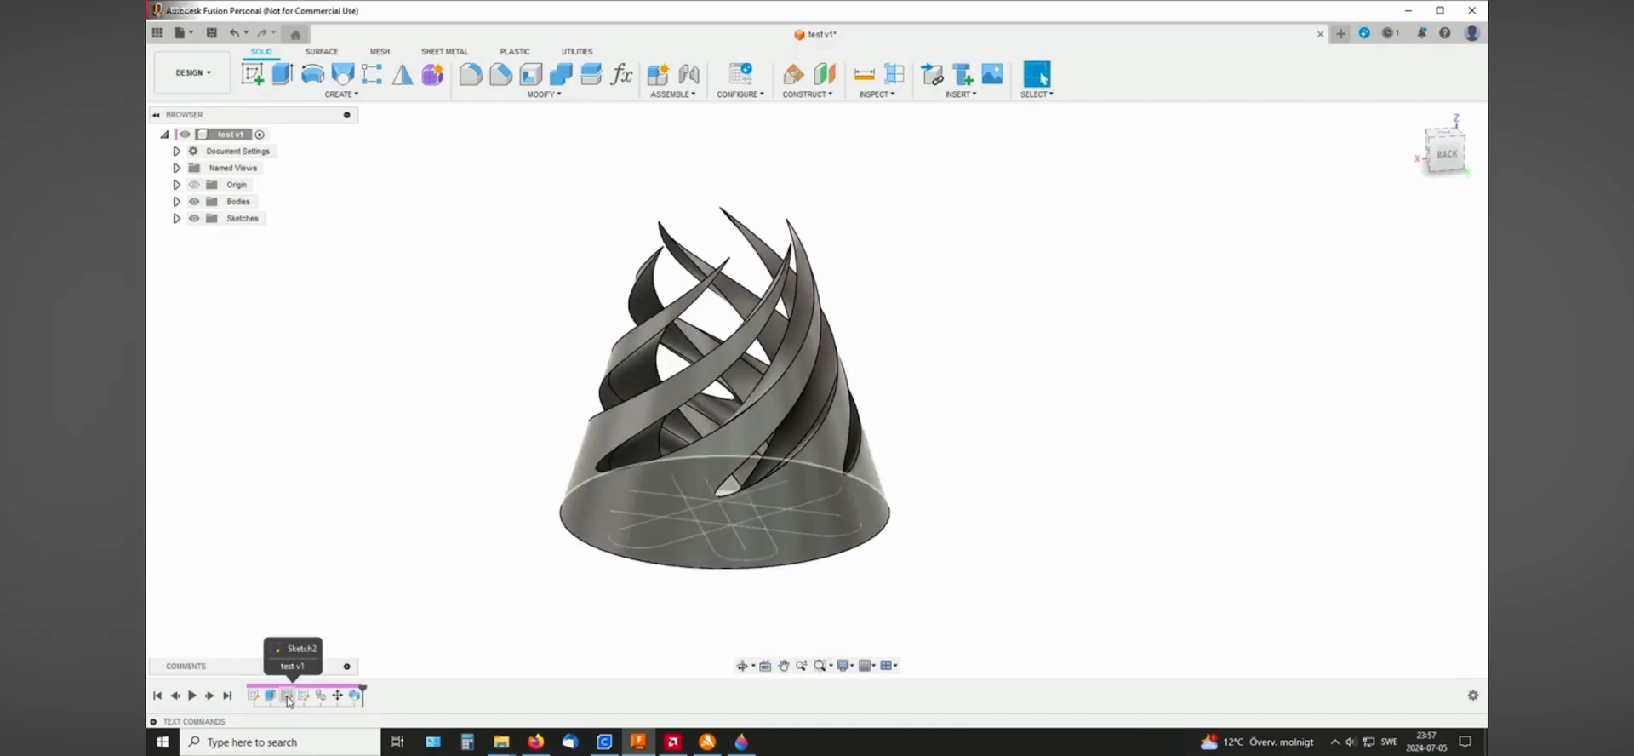
pyautogui.rightClick(288, 697)
pyautogui.click(331, 550)
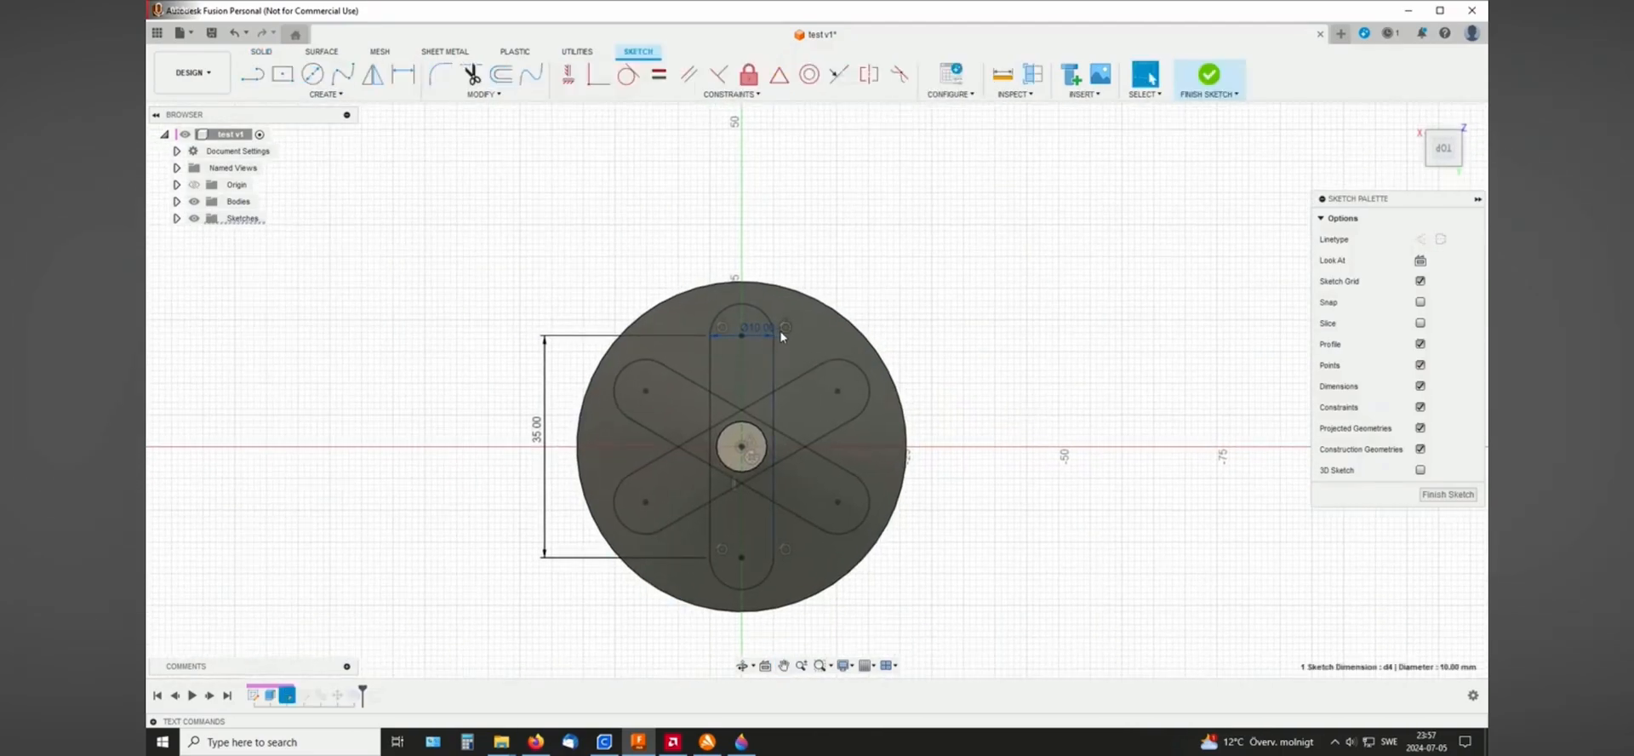
pyautogui.doubleClick(755, 329)
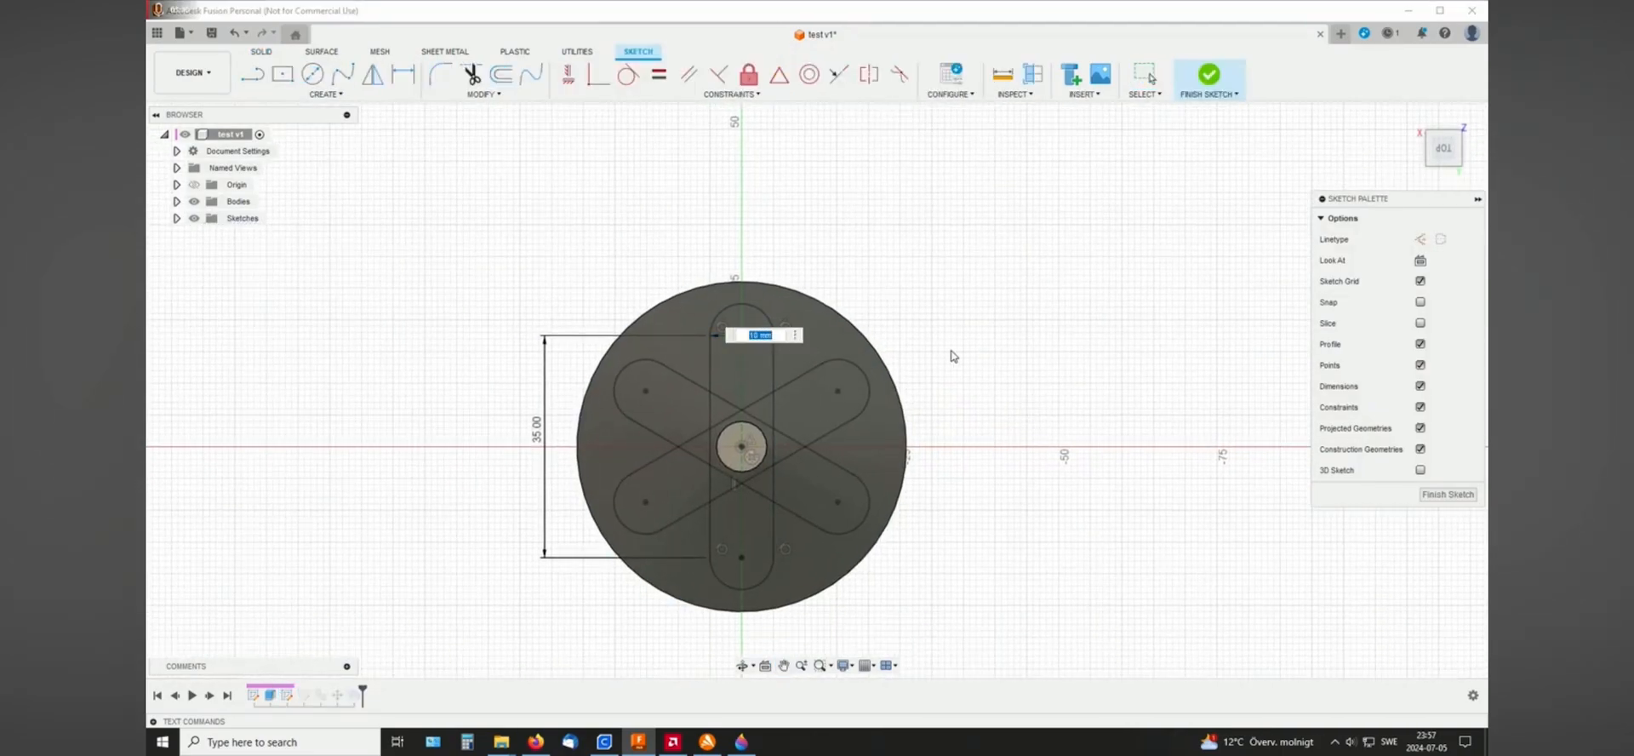
pyautogui.press('Return')
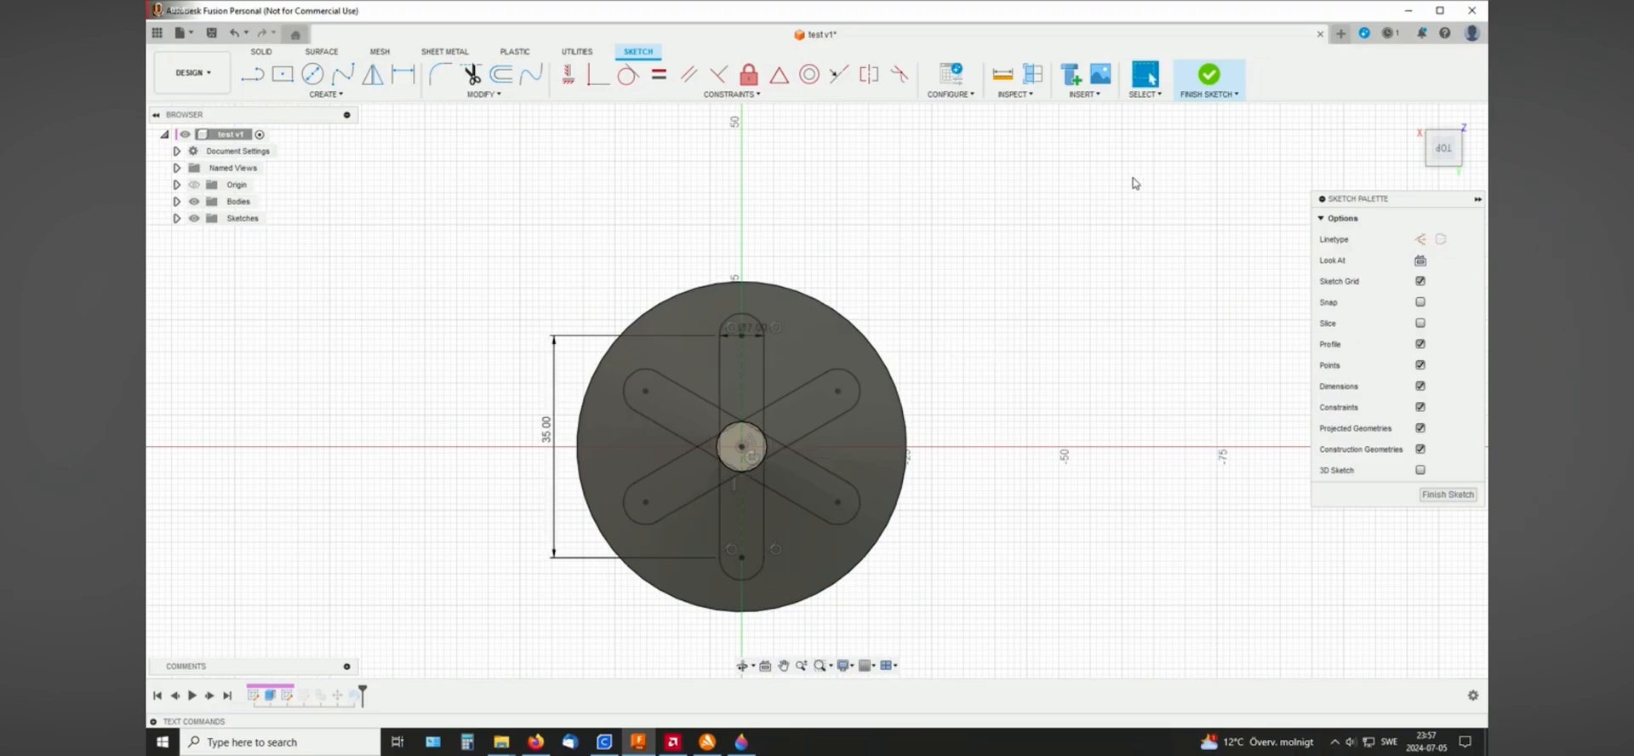
pyautogui.click(1209, 75)
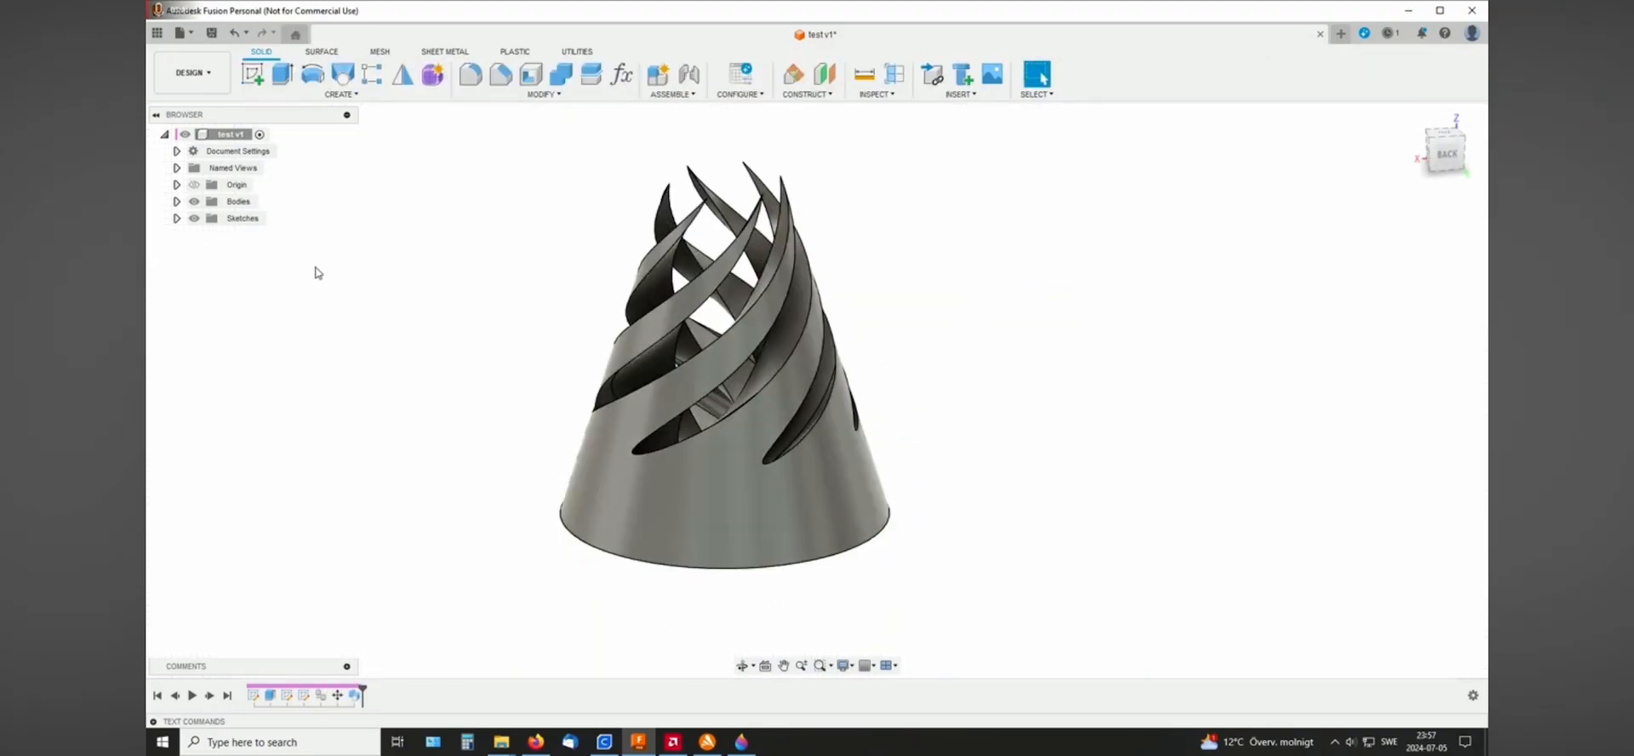
# Reopen the slot pattern sketch, set the slot's centre-to-centre length to 38 mm, and finish the sketch.
pyautogui.keyDown('shift'); pyautogui.moveTo(942, 299); pyautogui.dragTo(843, 332, button='middle'); pyautogui.keyUp('shift')
pyautogui.keyDown('shift'); pyautogui.moveTo(641, 473); pyautogui.dragTo(928, 256, button='middle'); pyautogui.keyUp('shift')
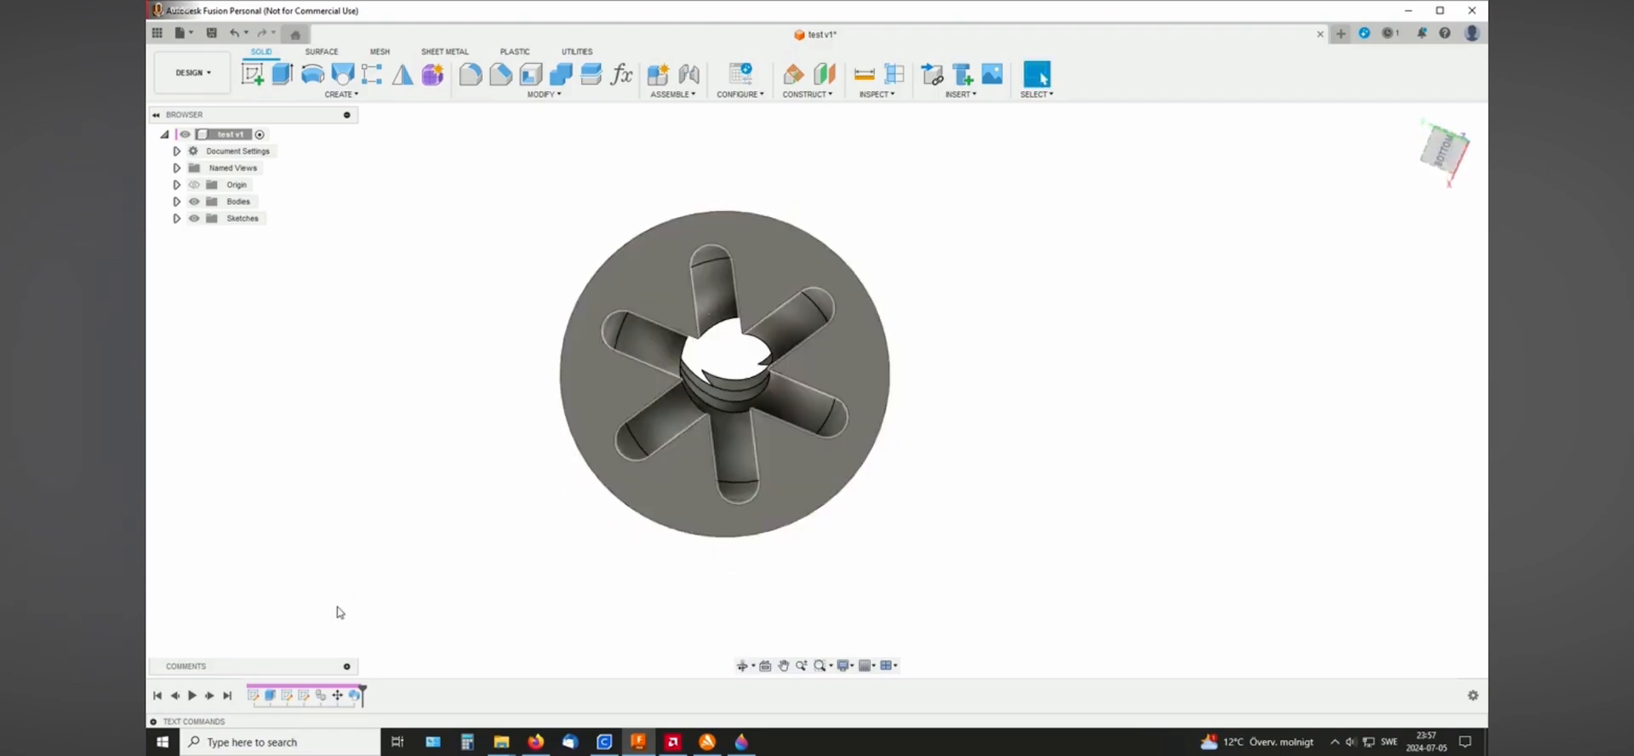
pyautogui.rightClick(284, 695)
pyautogui.click(324, 546)
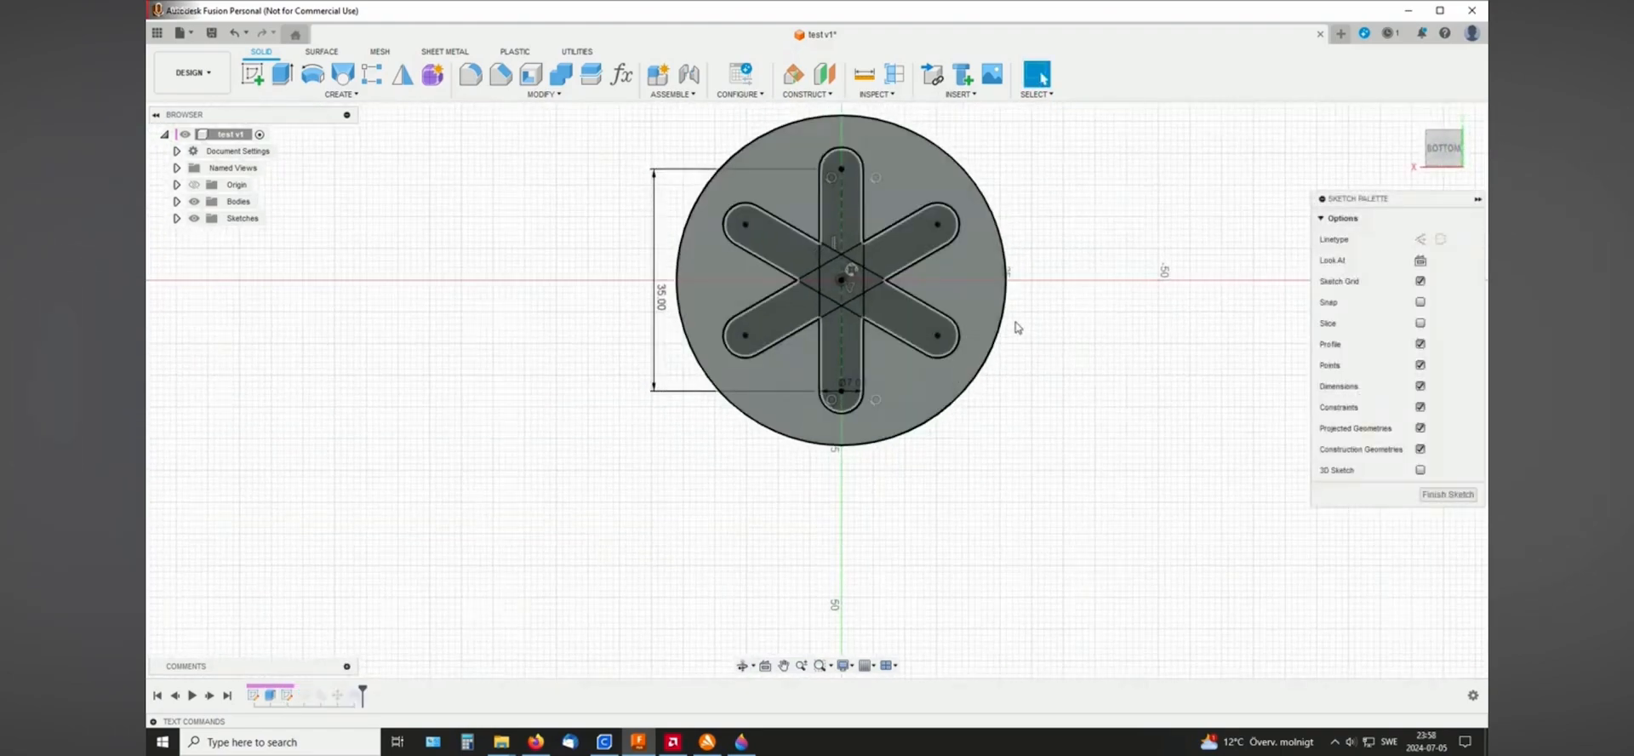
pyautogui.doubleClick(601, 417)
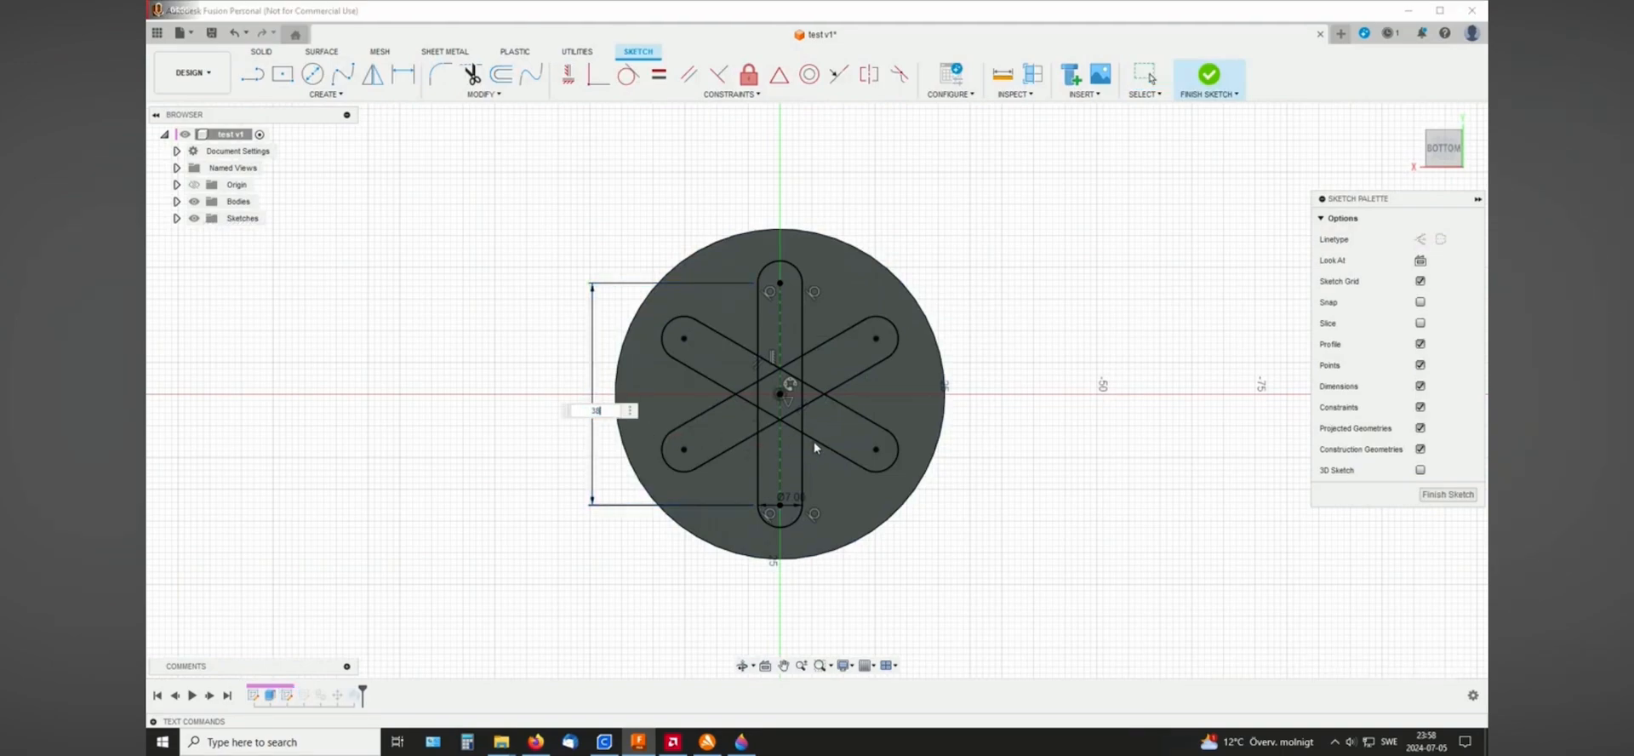
pyautogui.press('Return')
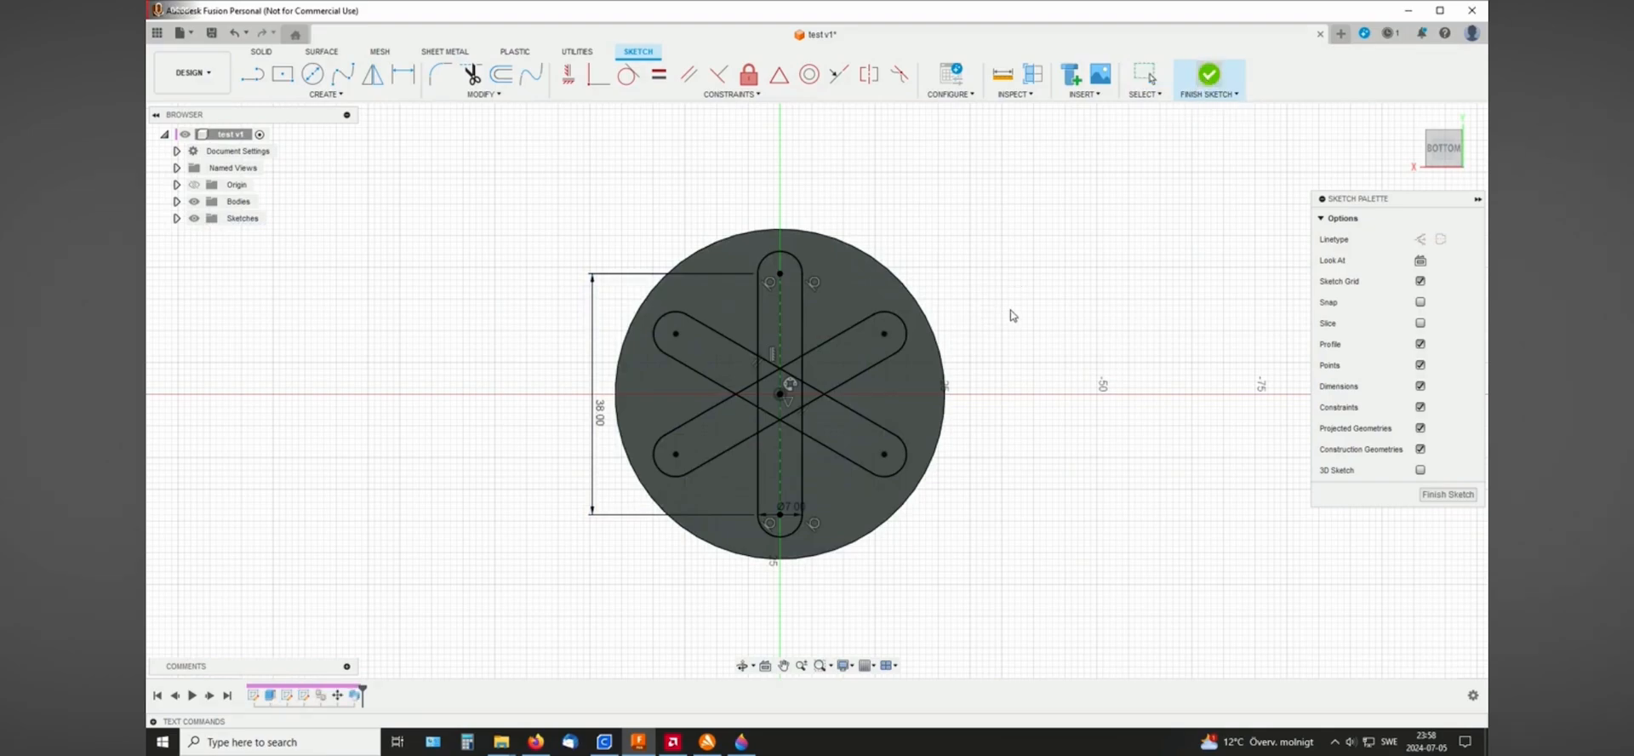
pyautogui.keyDown('shift'); pyautogui.moveTo(992, 247); pyautogui.dragTo(959, 368, button='middle'); pyautogui.keyUp('shift')
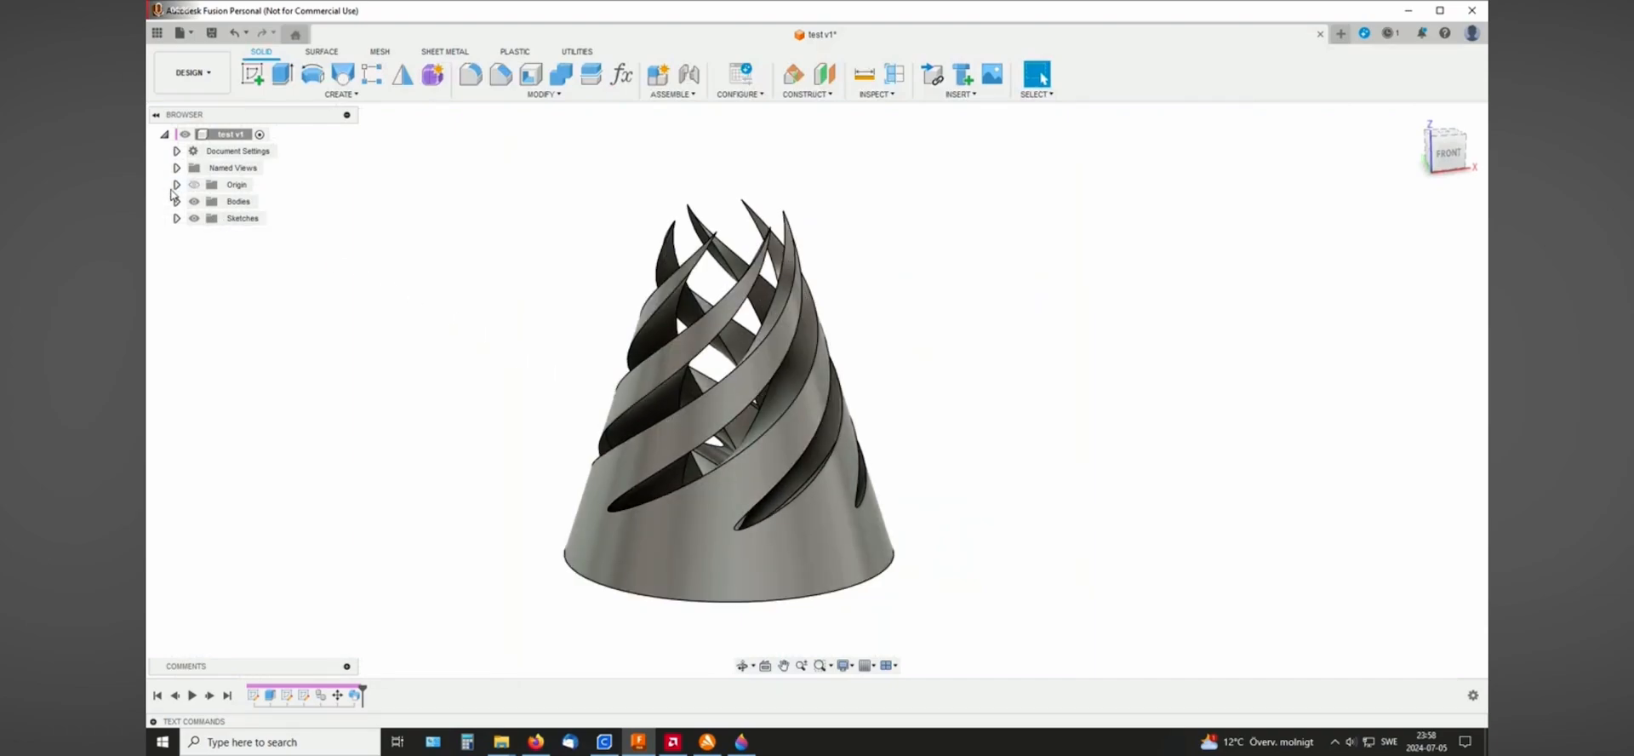
# Edit the sweep feature to exclude Body1 from the objects to cut, leaving only Body2 selected.
pyautogui.click(176, 201)
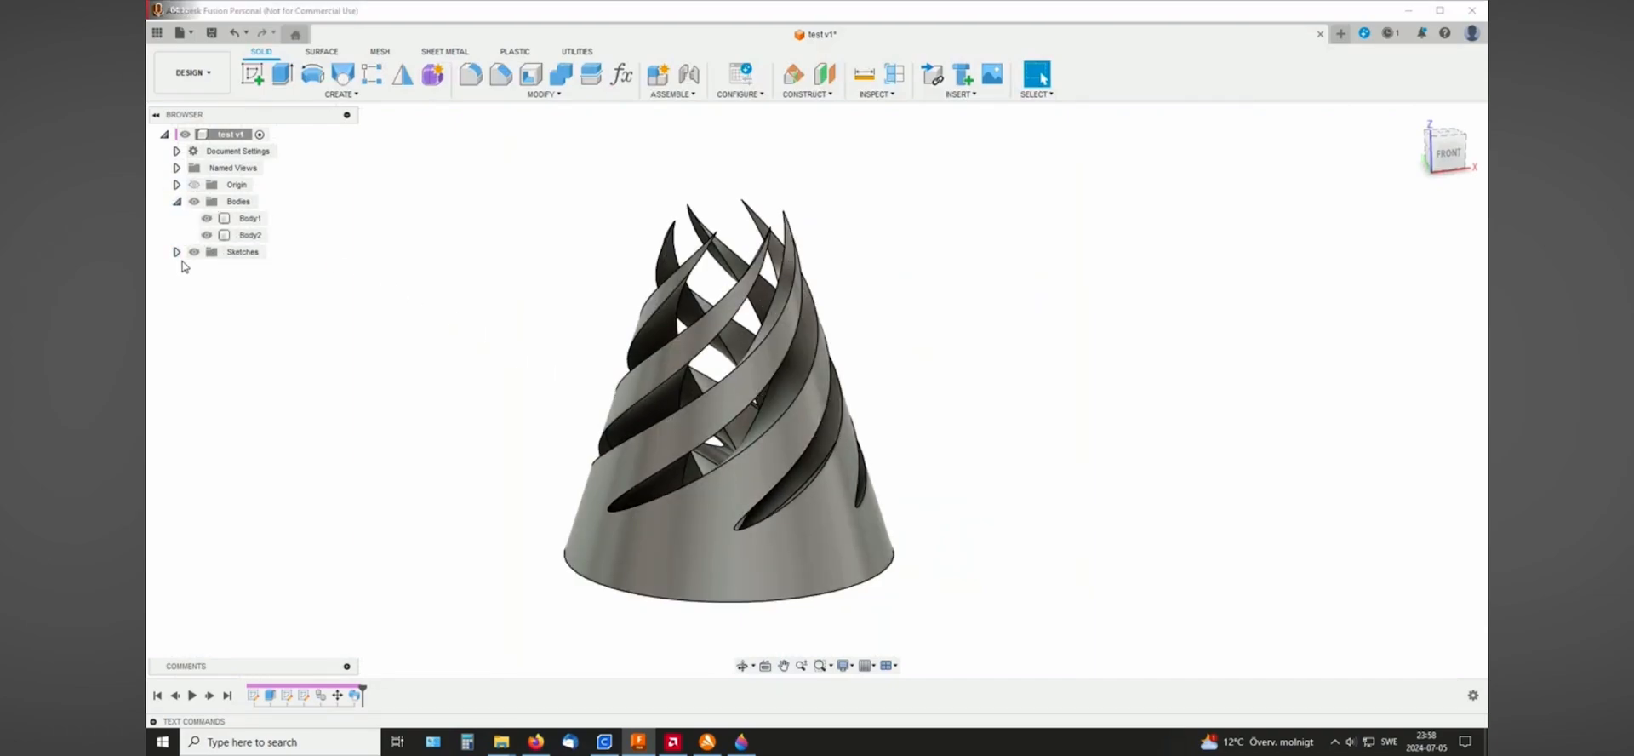
pyautogui.click(177, 252)
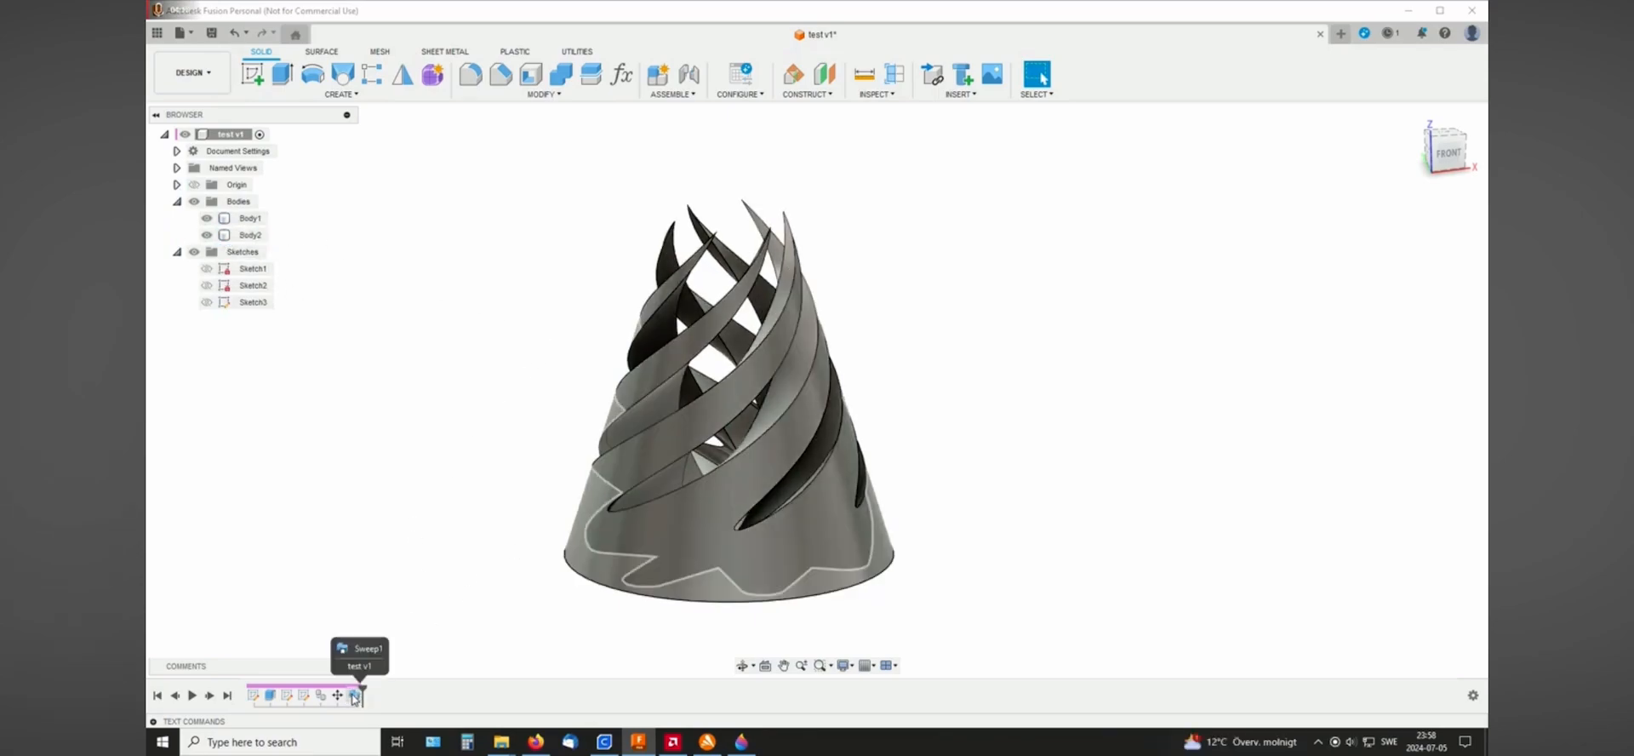
pyautogui.rightClick(355, 698)
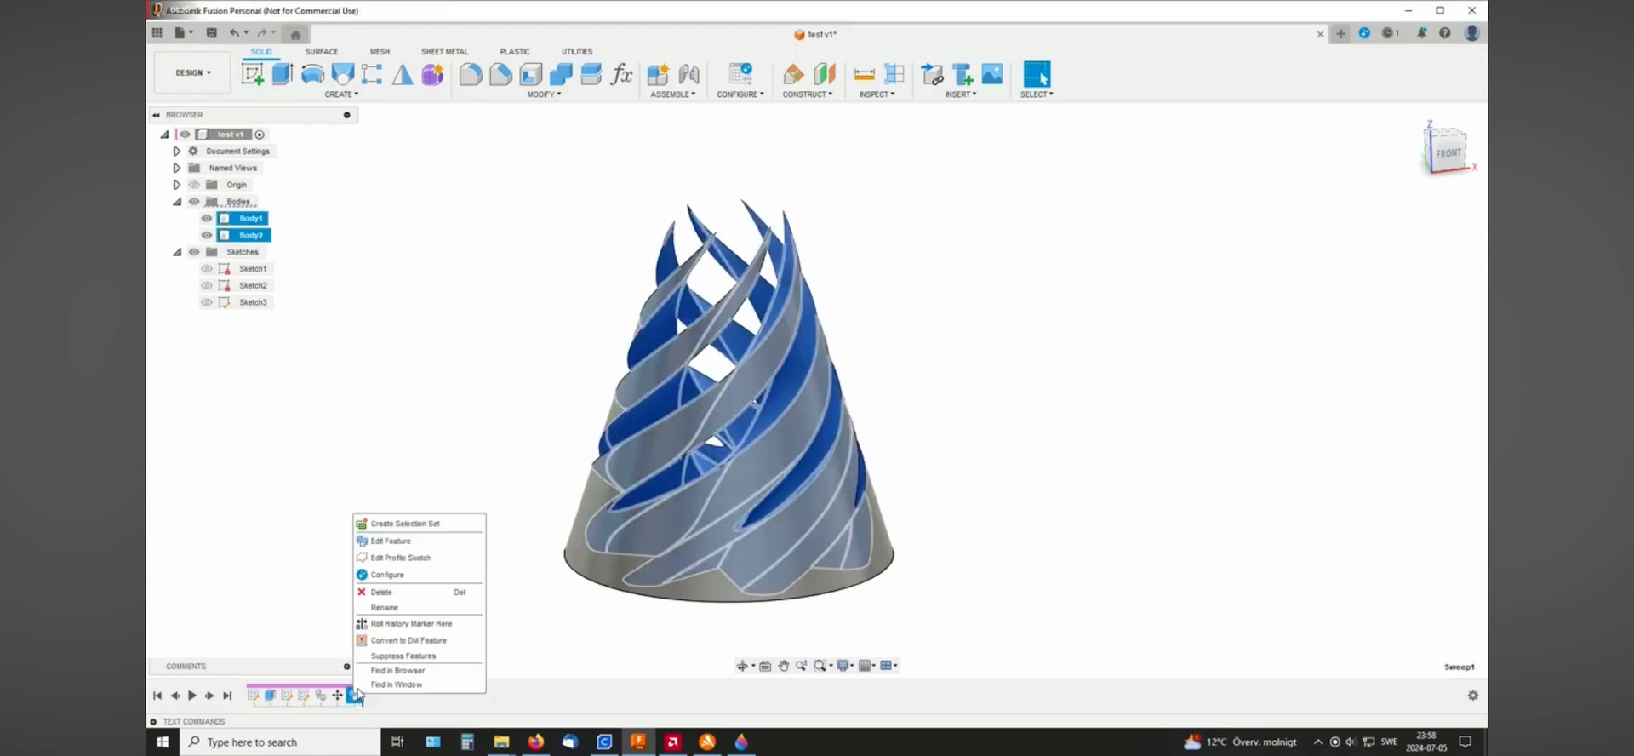
pyautogui.click(387, 539)
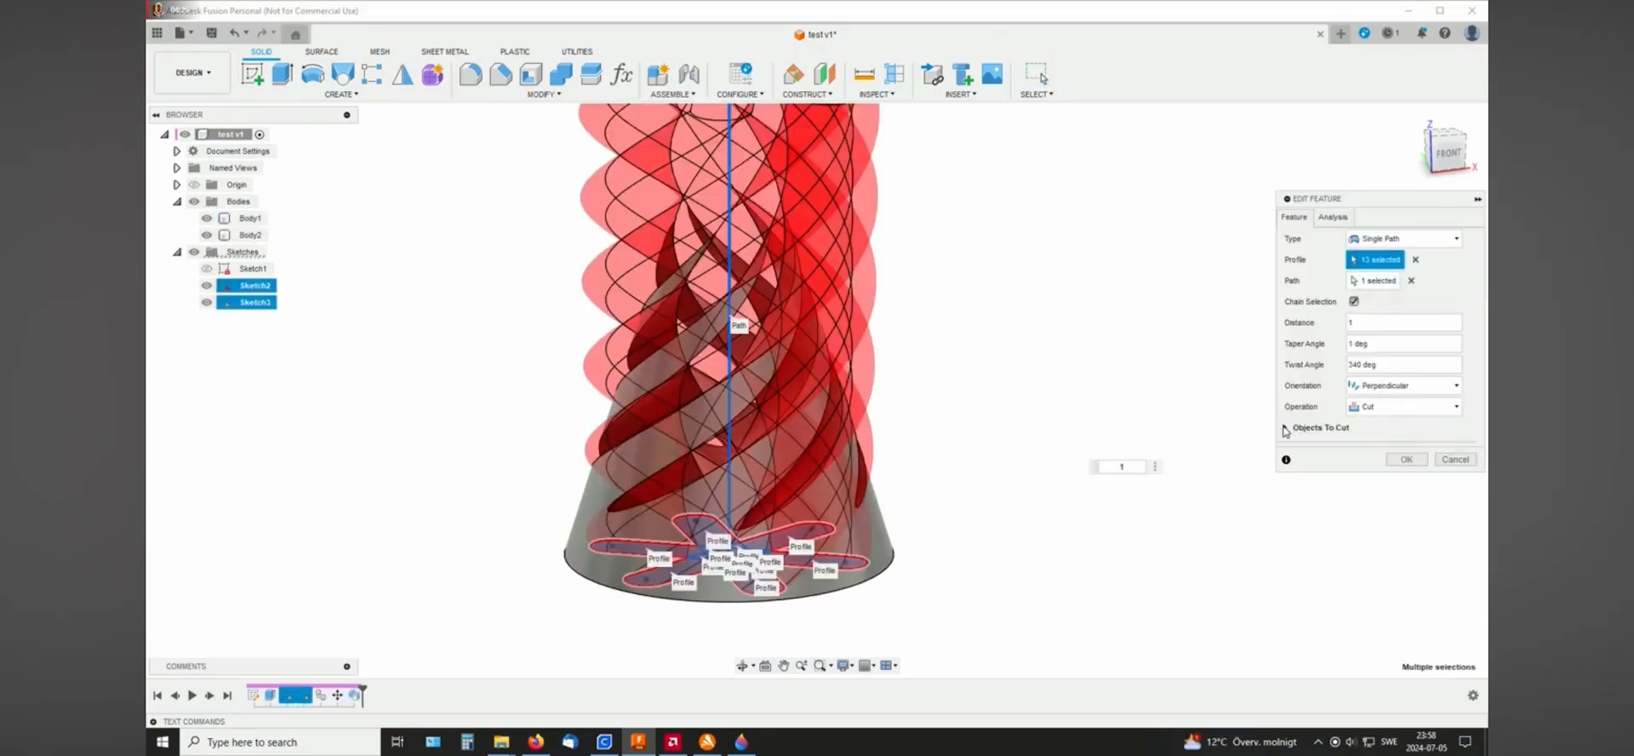
pyautogui.click(1287, 428)
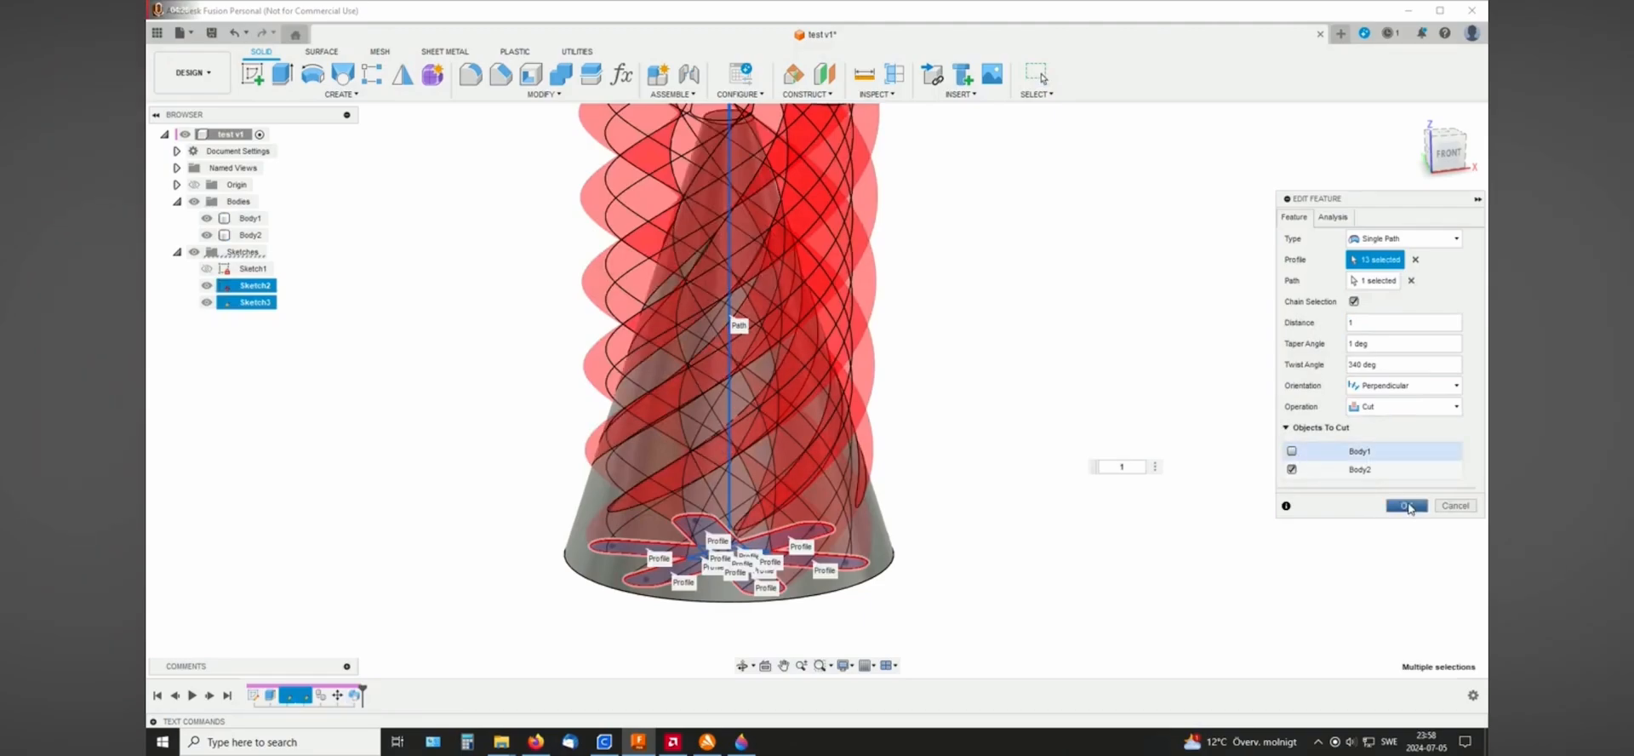
pyautogui.press('Return')
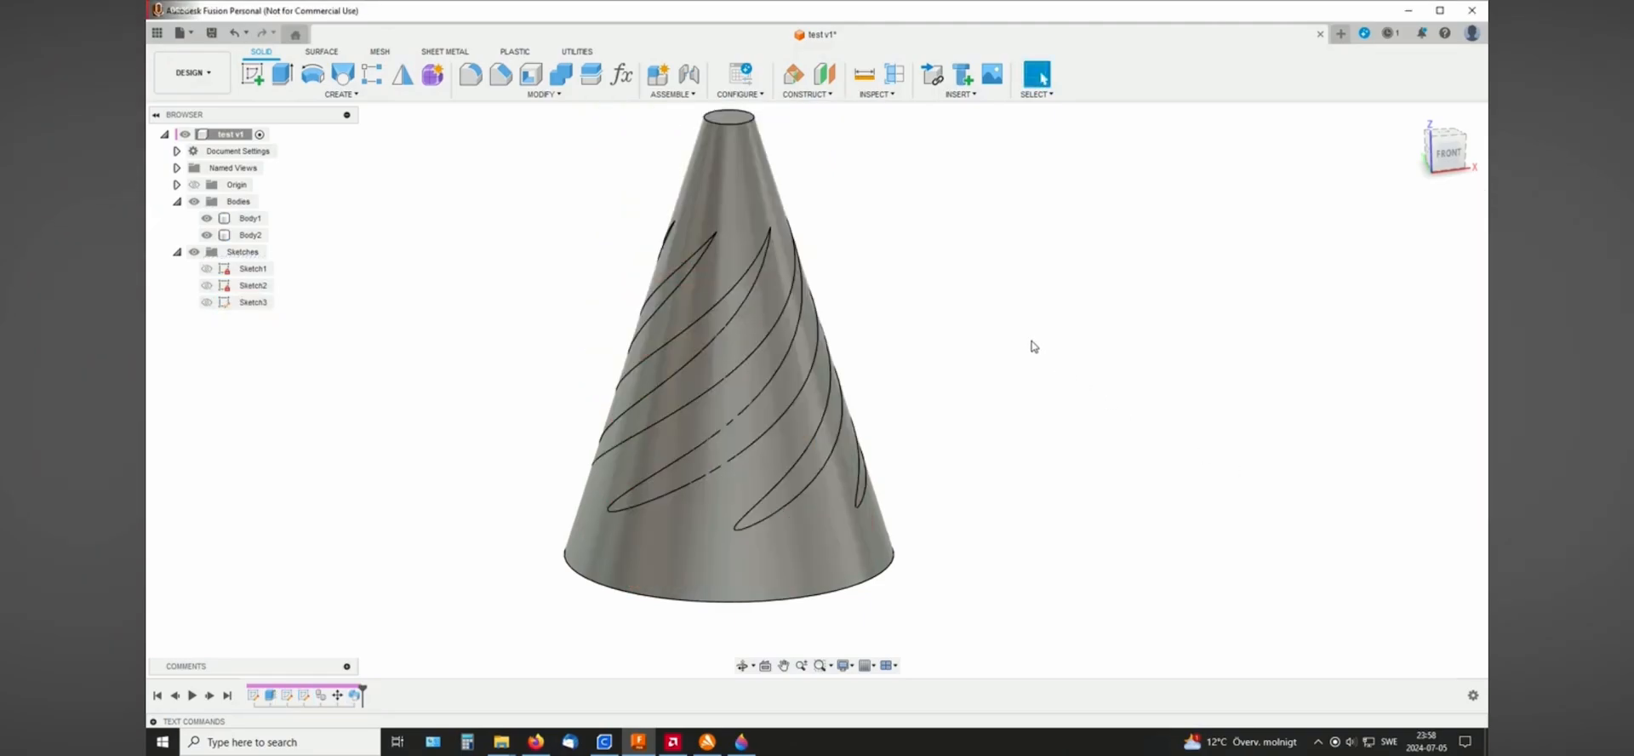
pyautogui.keyDown('shift'); pyautogui.moveTo(982, 343); pyautogui.dragTo(978, 332, button='middle'); pyautogui.keyUp('shift')
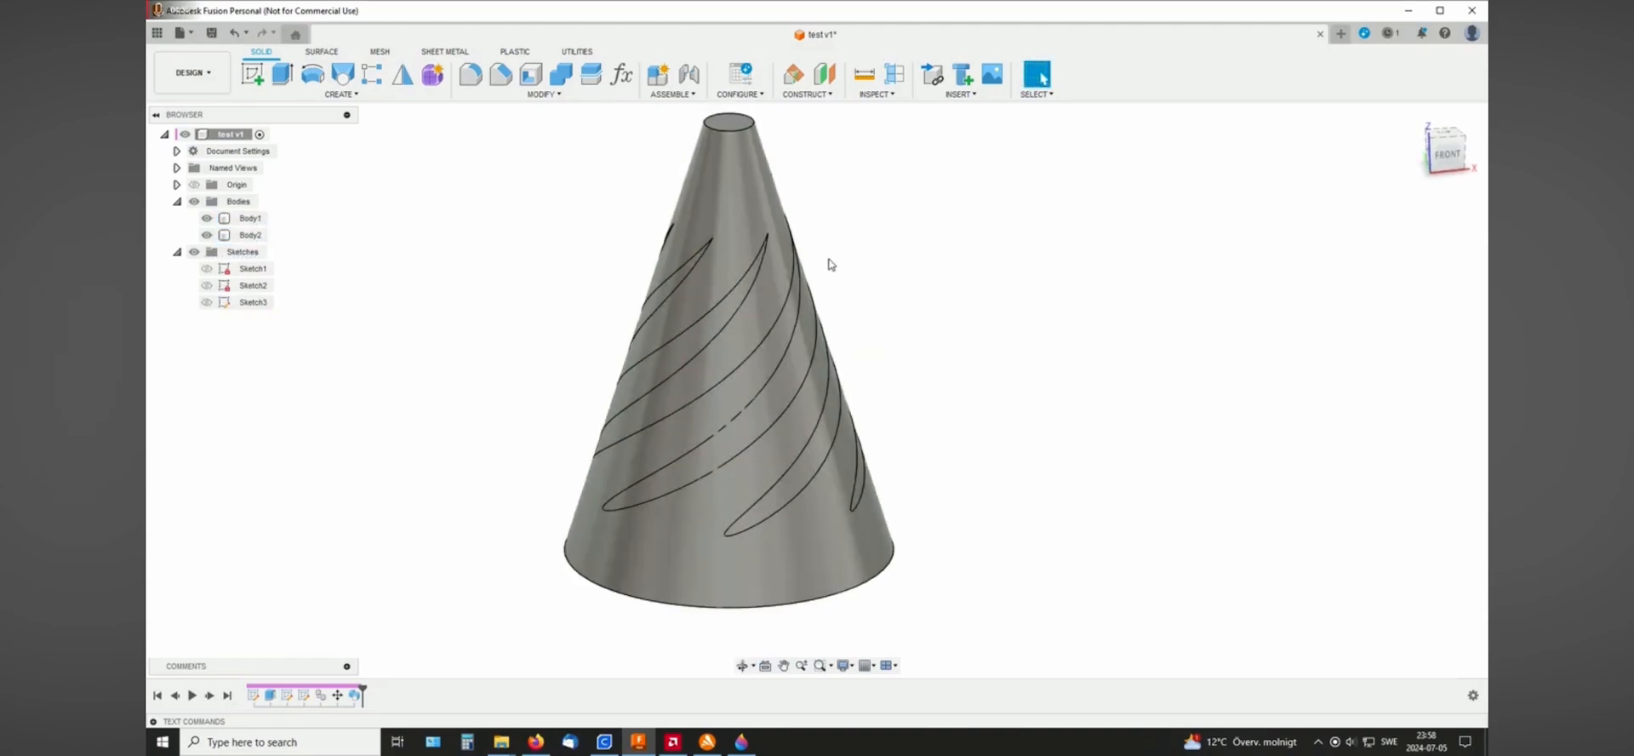
# Combine the bodies by cutting Body1 with Body2 as the tool body, keeping the tool.
pyautogui.click(563, 75)
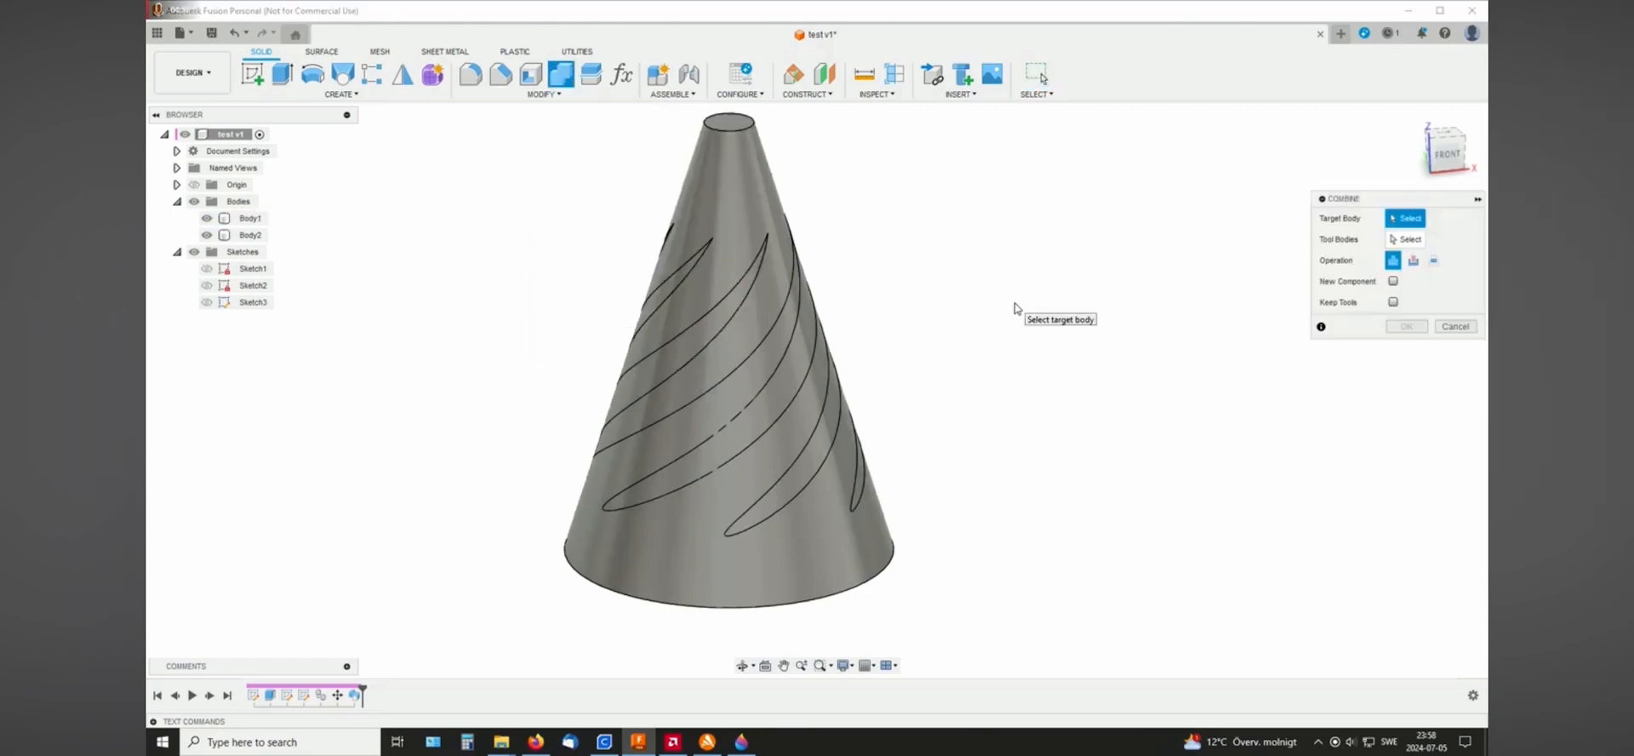
pyautogui.click(729, 174)
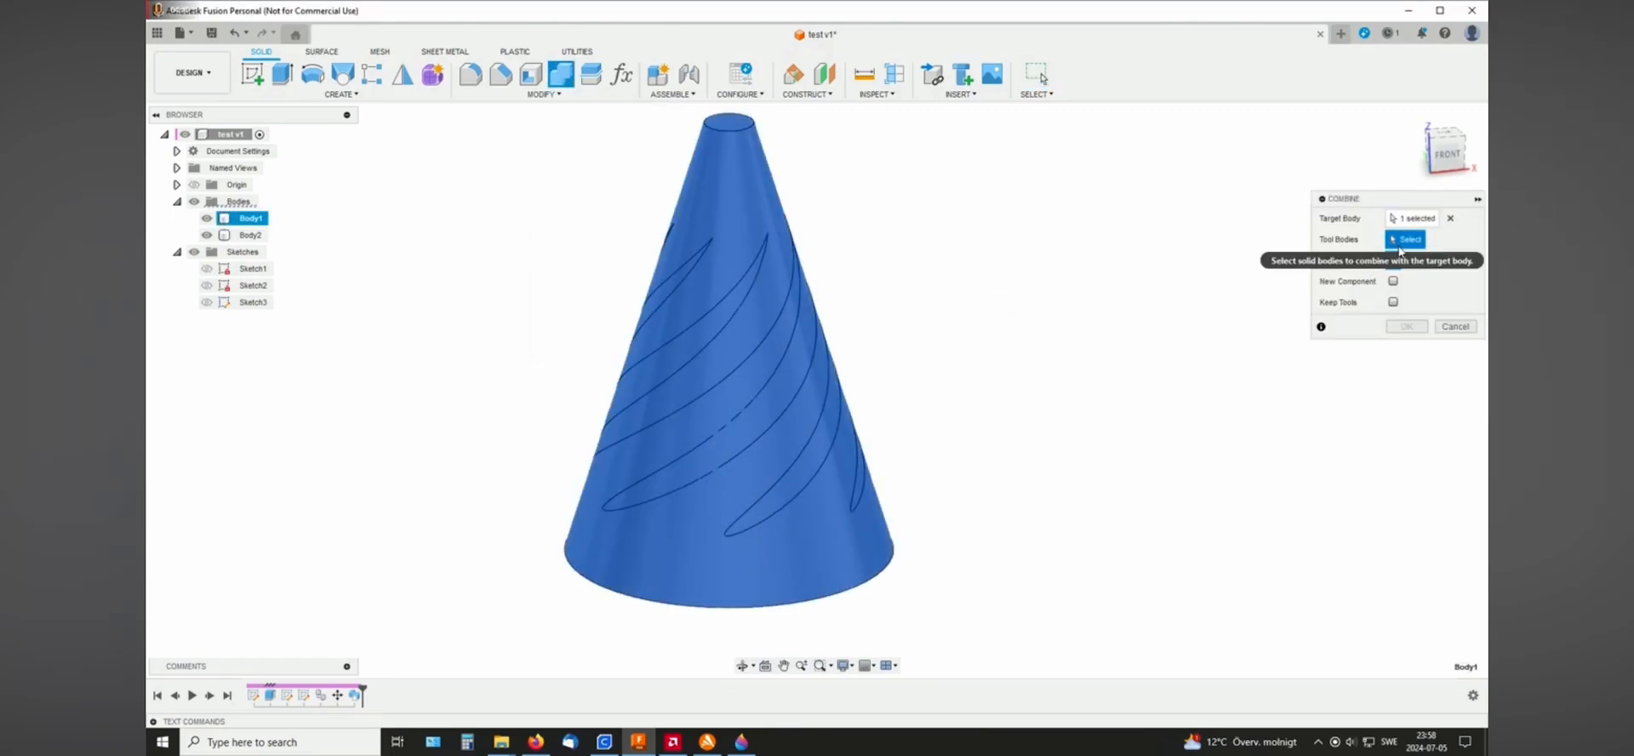
pyautogui.click(816, 570)
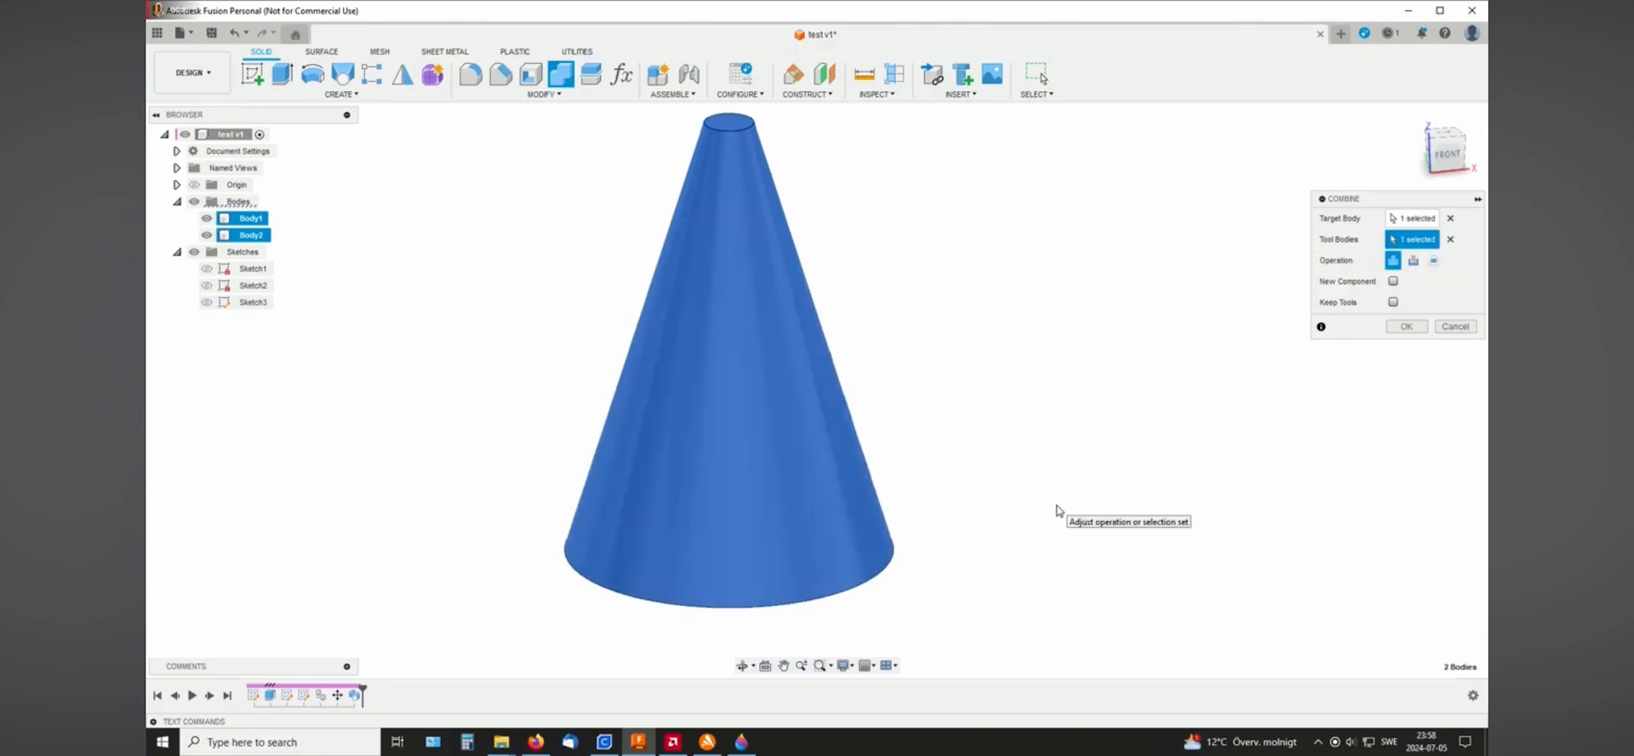
pyautogui.click(1413, 260)
pyautogui.click(1393, 302)
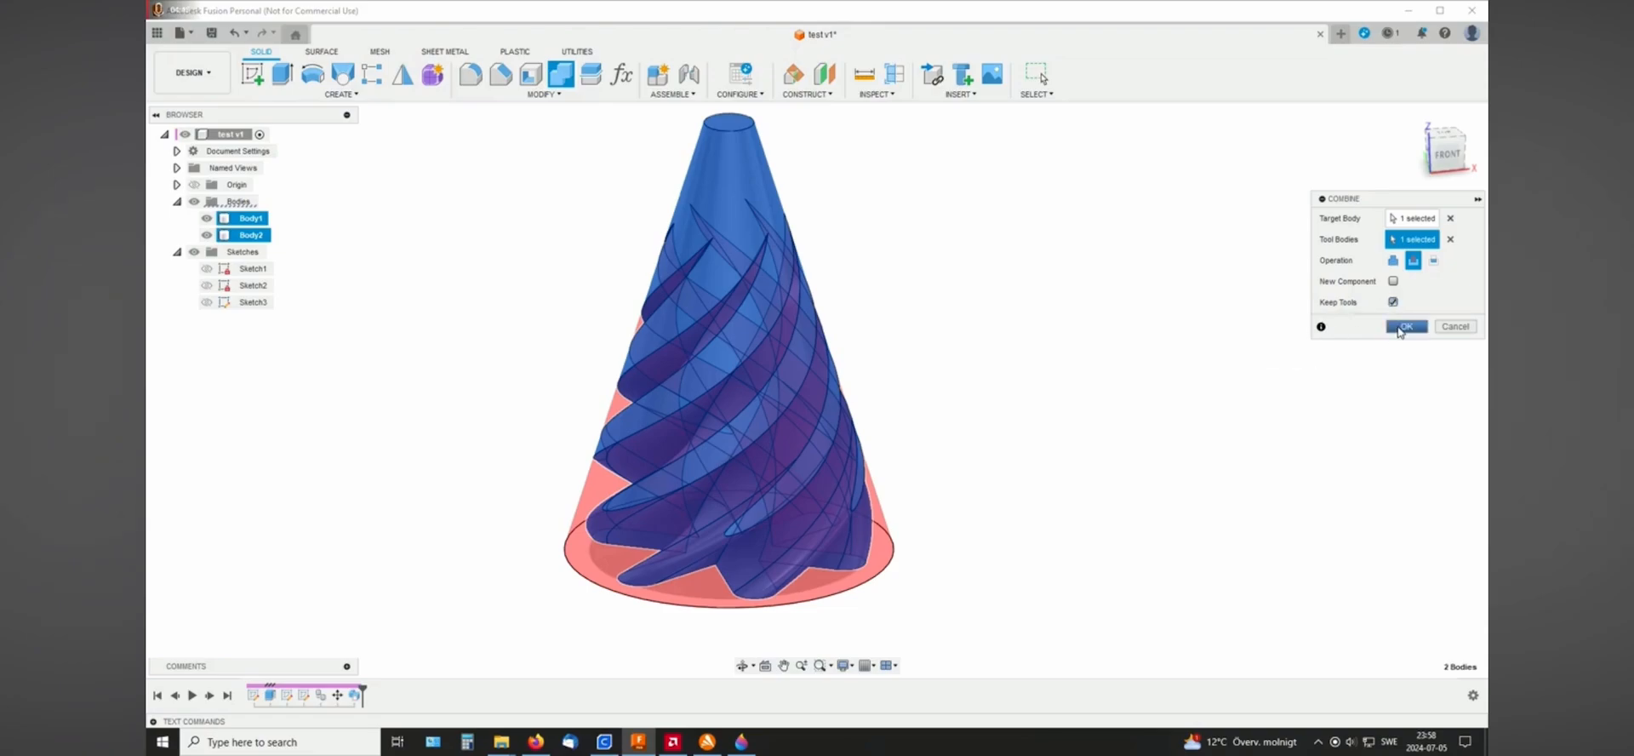
pyautogui.click(1405, 327)
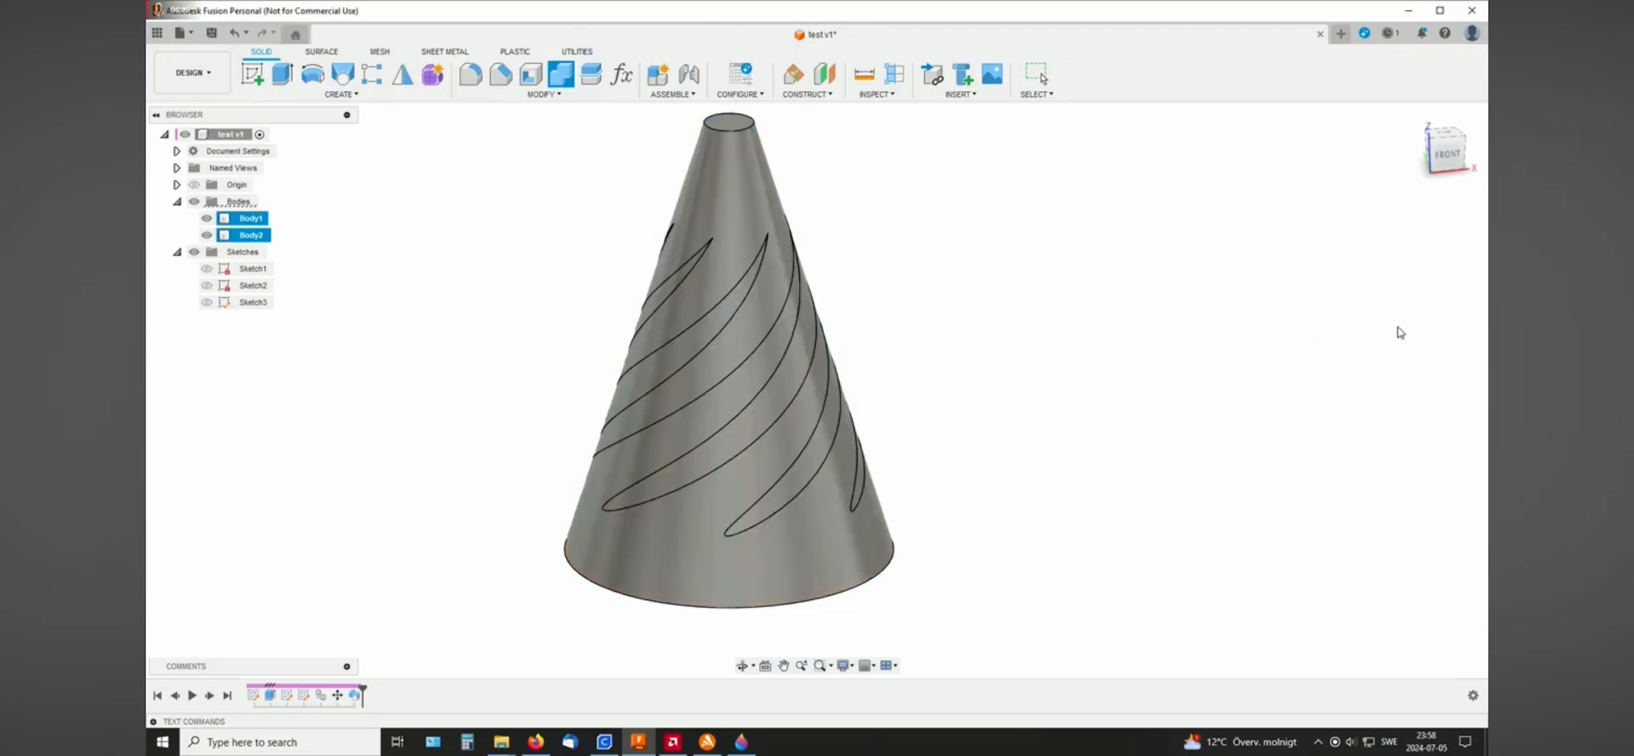
# Show each body on its own to inspect the cut, leaving only Body1 visible.
pyautogui.click(207, 234)
pyautogui.click(207, 218)
pyautogui.click(207, 235)
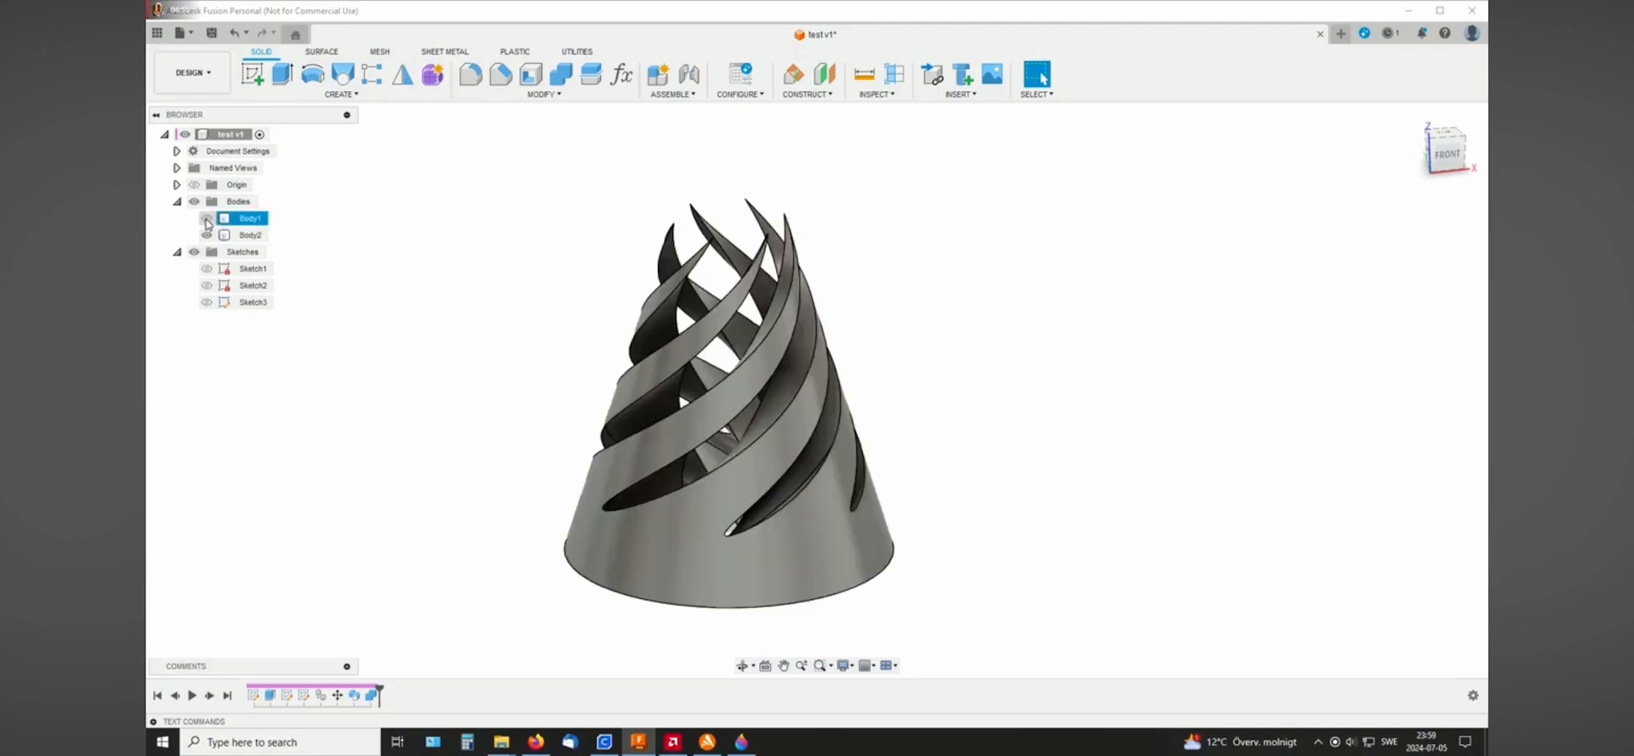
pyautogui.click(207, 219)
pyautogui.click(206, 235)
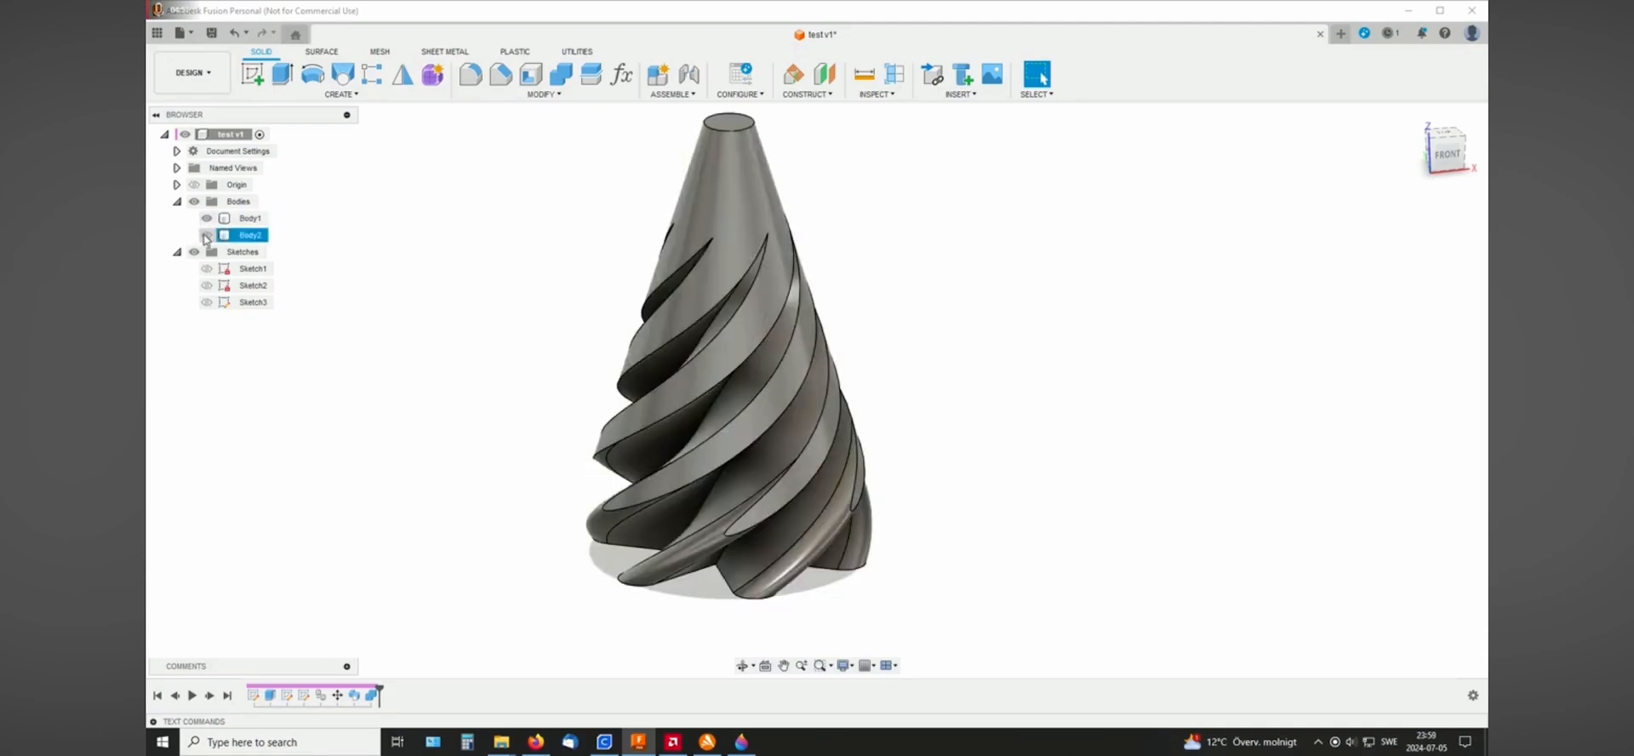
pyautogui.keyDown('shift'); pyautogui.moveTo(1000, 346); pyautogui.dragTo(982, 292, button='middle'); pyautogui.keyUp('shift')
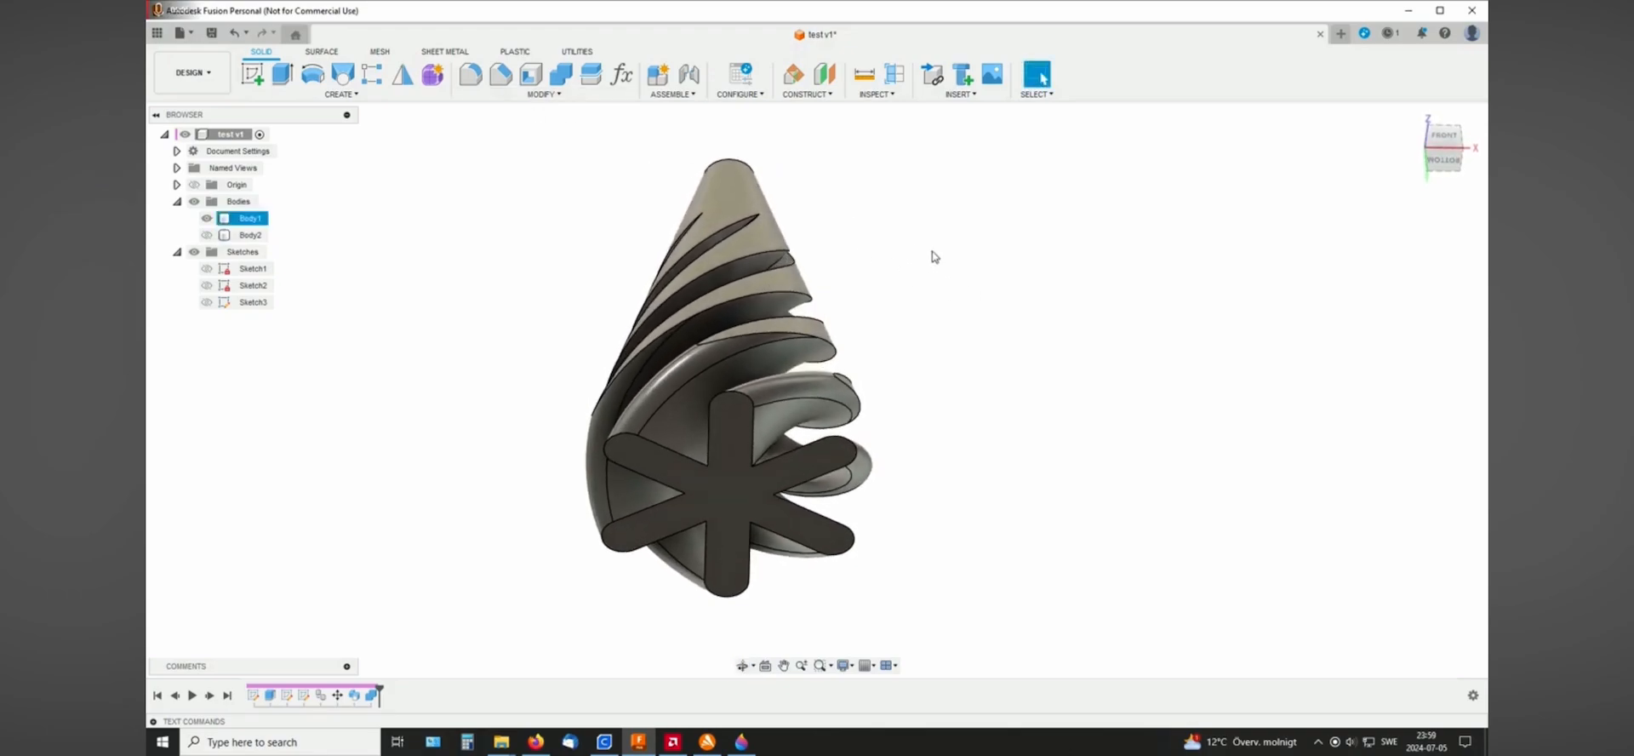
# Start an Offset Face on Body1, try picking the twisted blade faces individually, and clear the selection.
pyautogui.click(542, 95)
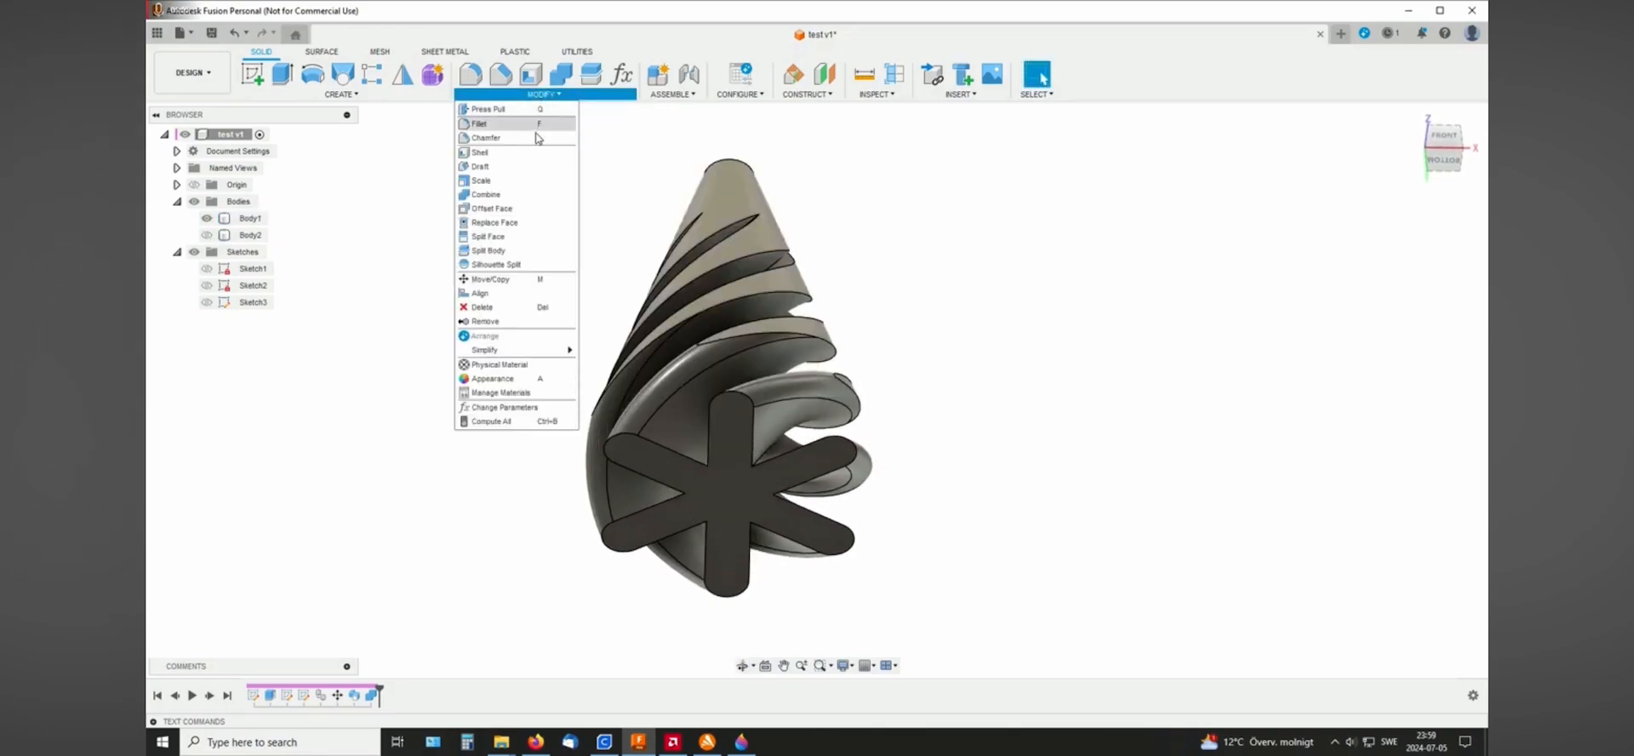
pyautogui.click(490, 209)
pyautogui.keyDown('shift'); pyautogui.moveTo(909, 391); pyautogui.dragTo(1004, 329, button='middle'); pyautogui.keyUp('shift')
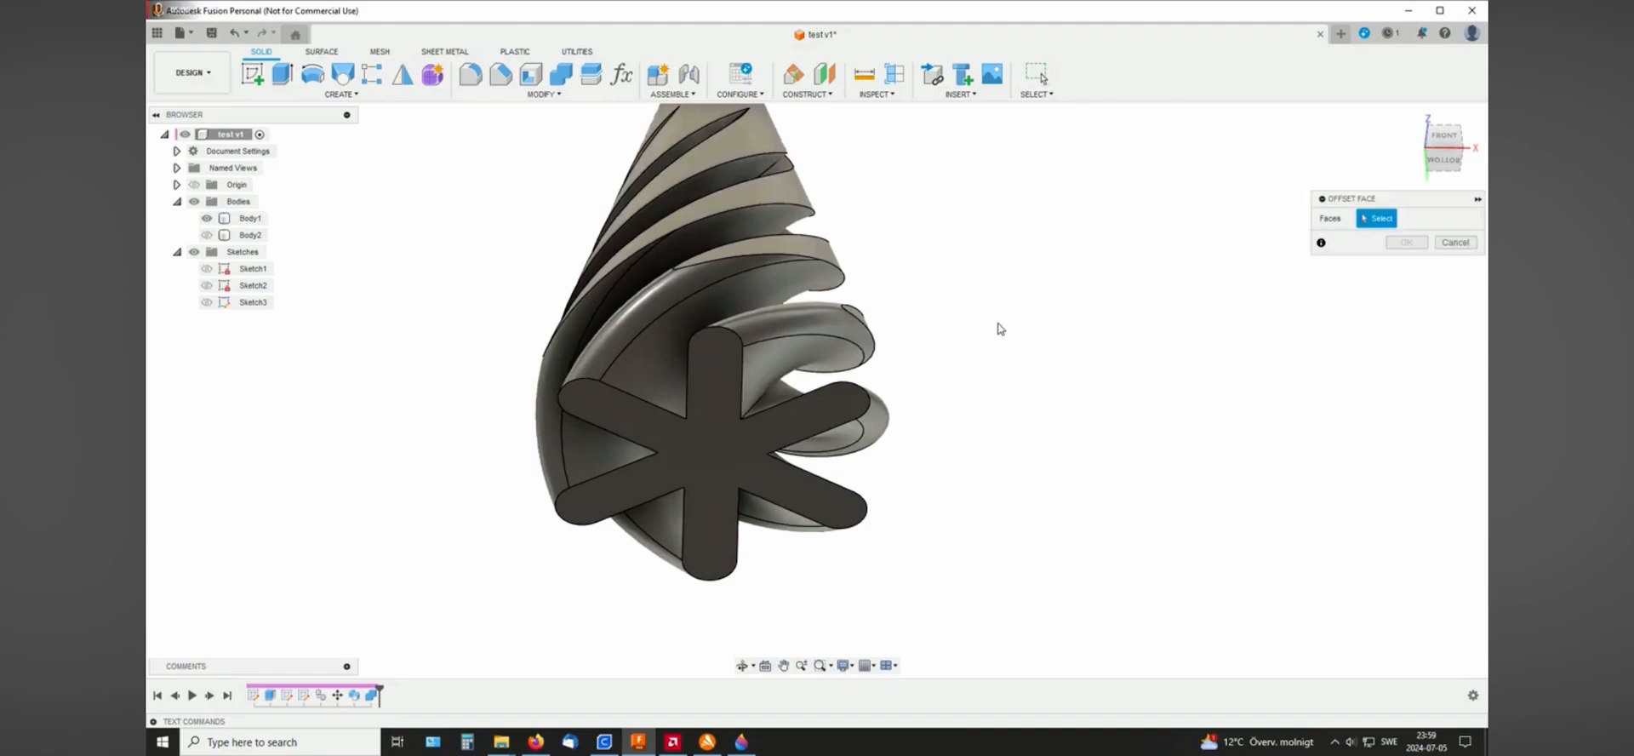
pyautogui.click(789, 366)
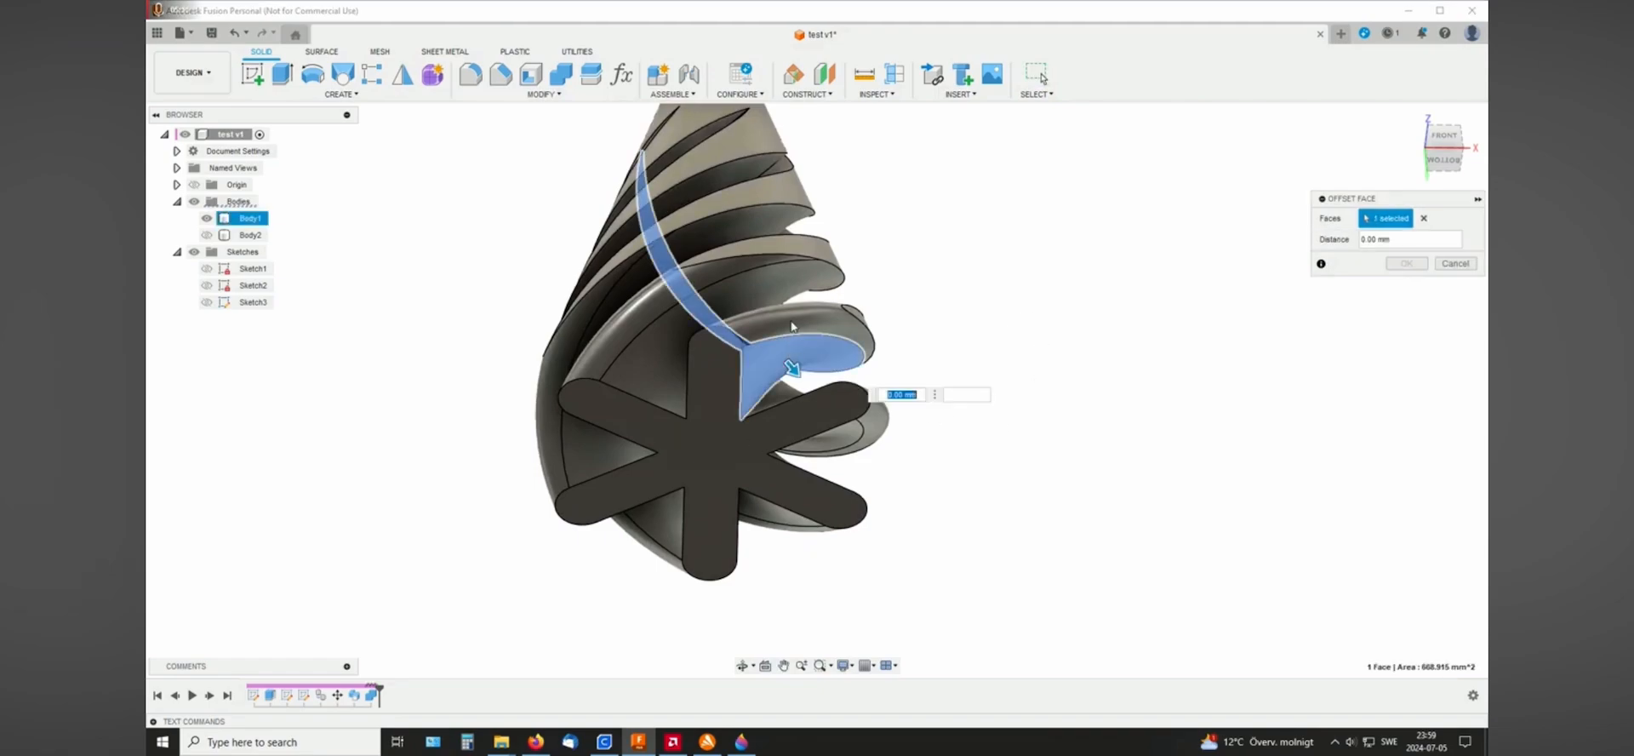
pyautogui.click(791, 326)
pyautogui.click(676, 364)
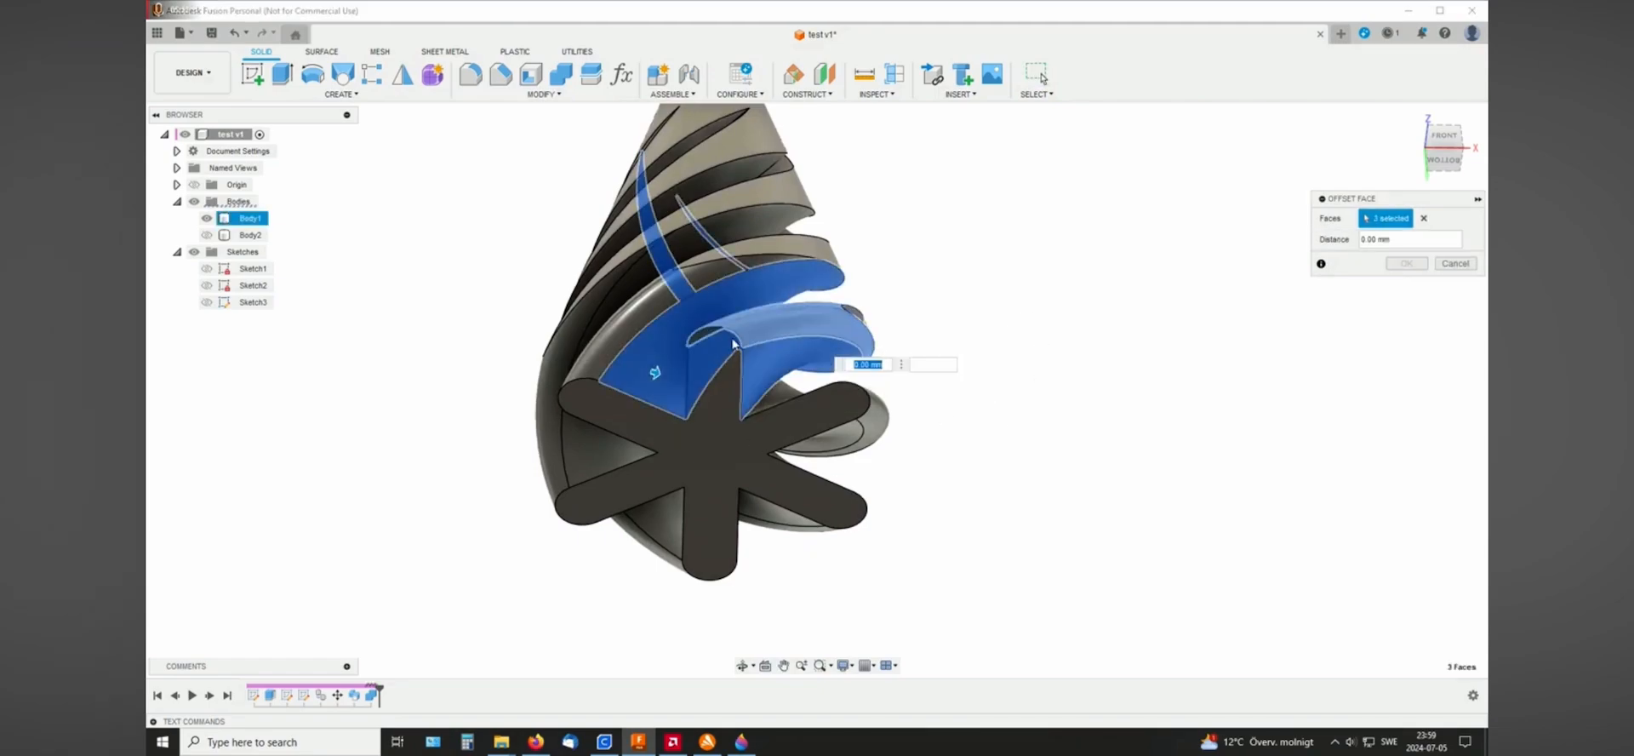
pyautogui.keyDown('shift'); pyautogui.moveTo(1047, 289); pyautogui.dragTo(1074, 315, button='middle'); pyautogui.keyUp('shift')
pyautogui.click(1424, 218)
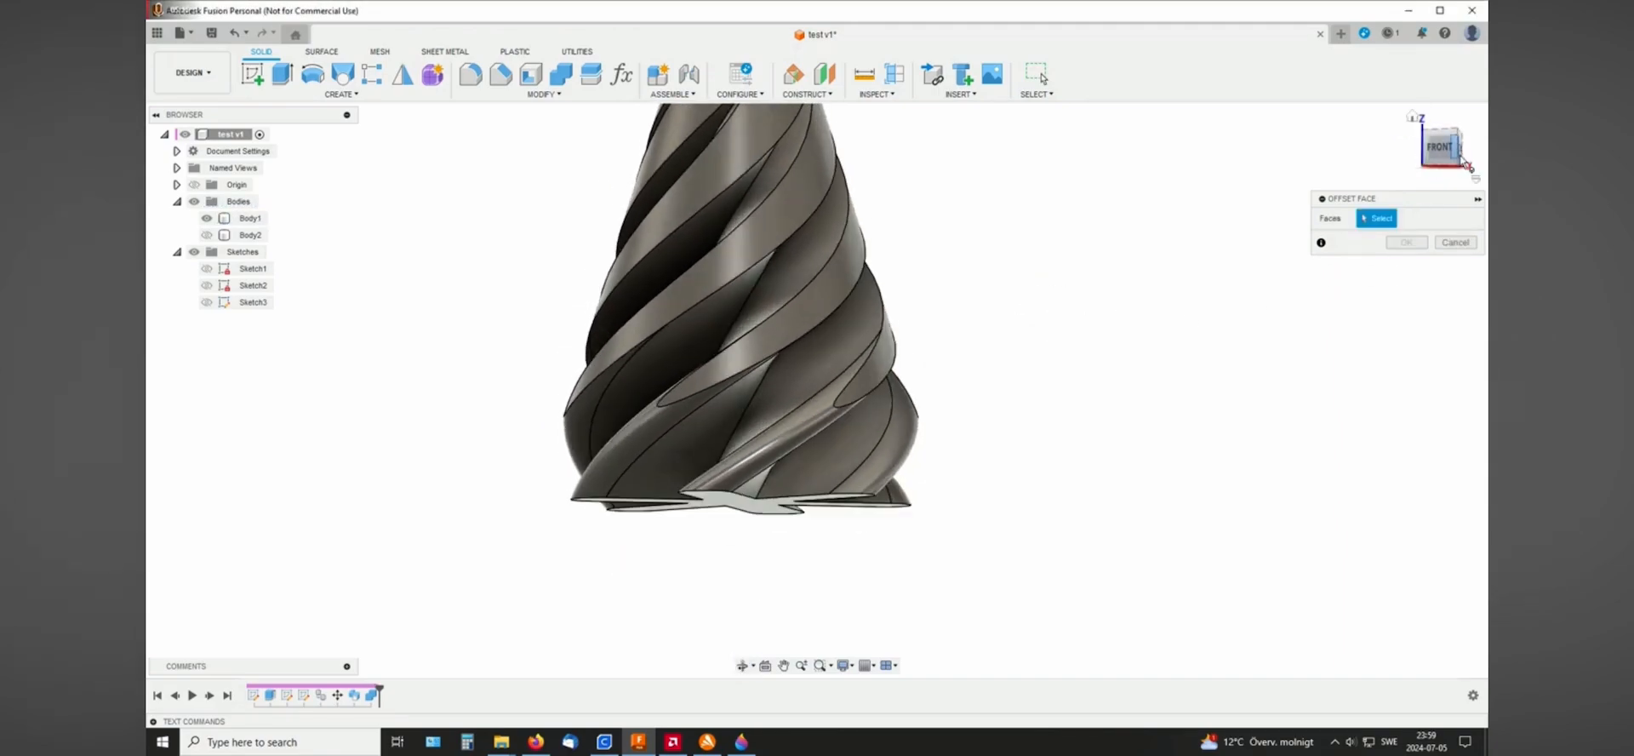
# Offset Body1's 18 twisted blade faces by -0.5 mm, leaving out the outer conical face.
pyautogui.click(1437, 146)
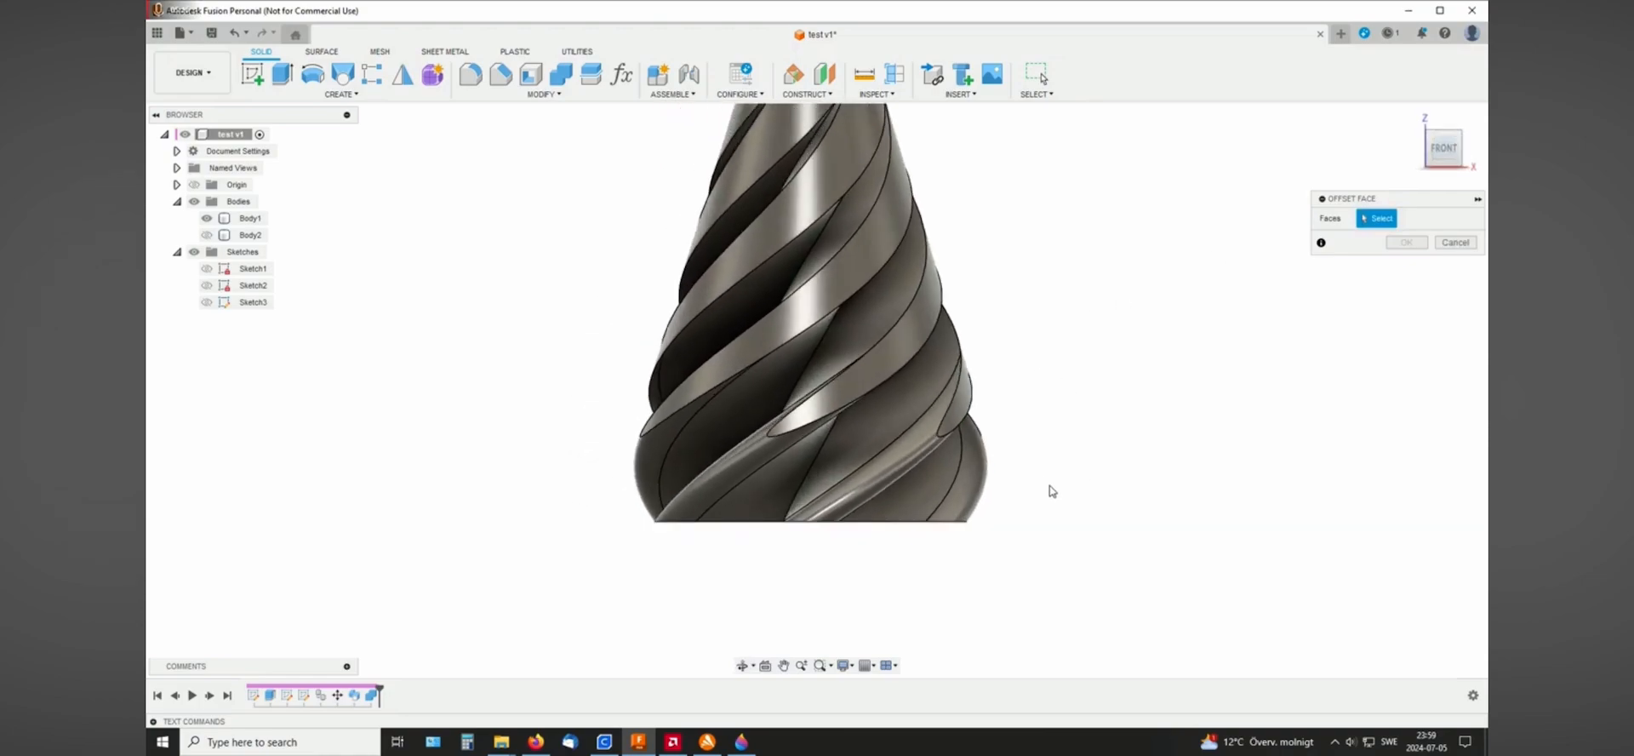
pyautogui.moveTo(1059, 481); pyautogui.dragTo(526, 274)
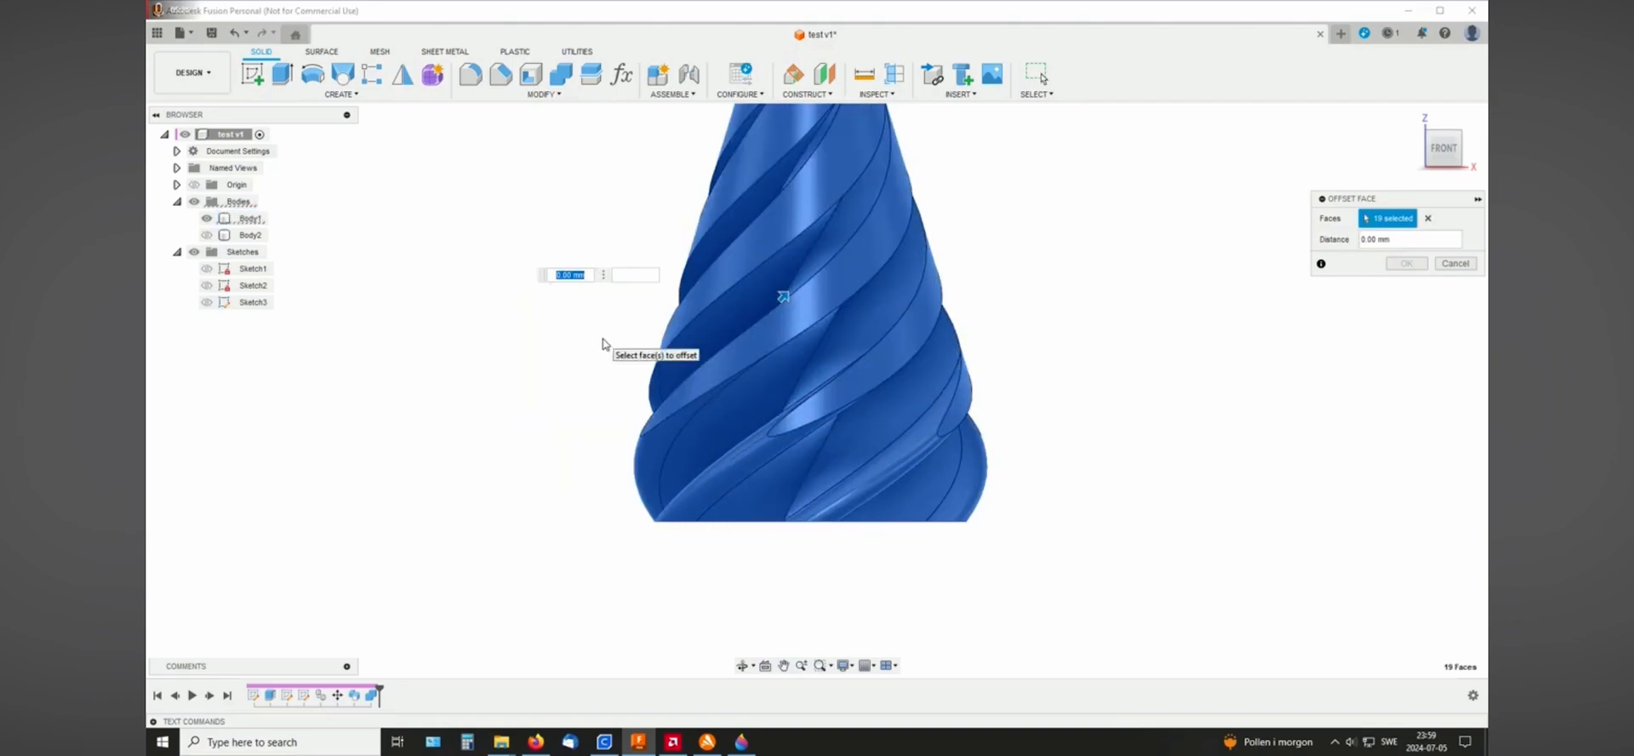
pyautogui.keyDown('shift'); pyautogui.moveTo(1105, 367); pyautogui.dragTo(1073, 351, button='middle'); pyautogui.keyUp('shift')
pyautogui.moveTo(1082, 251); pyautogui.dragTo(1071, 349, button='middle')
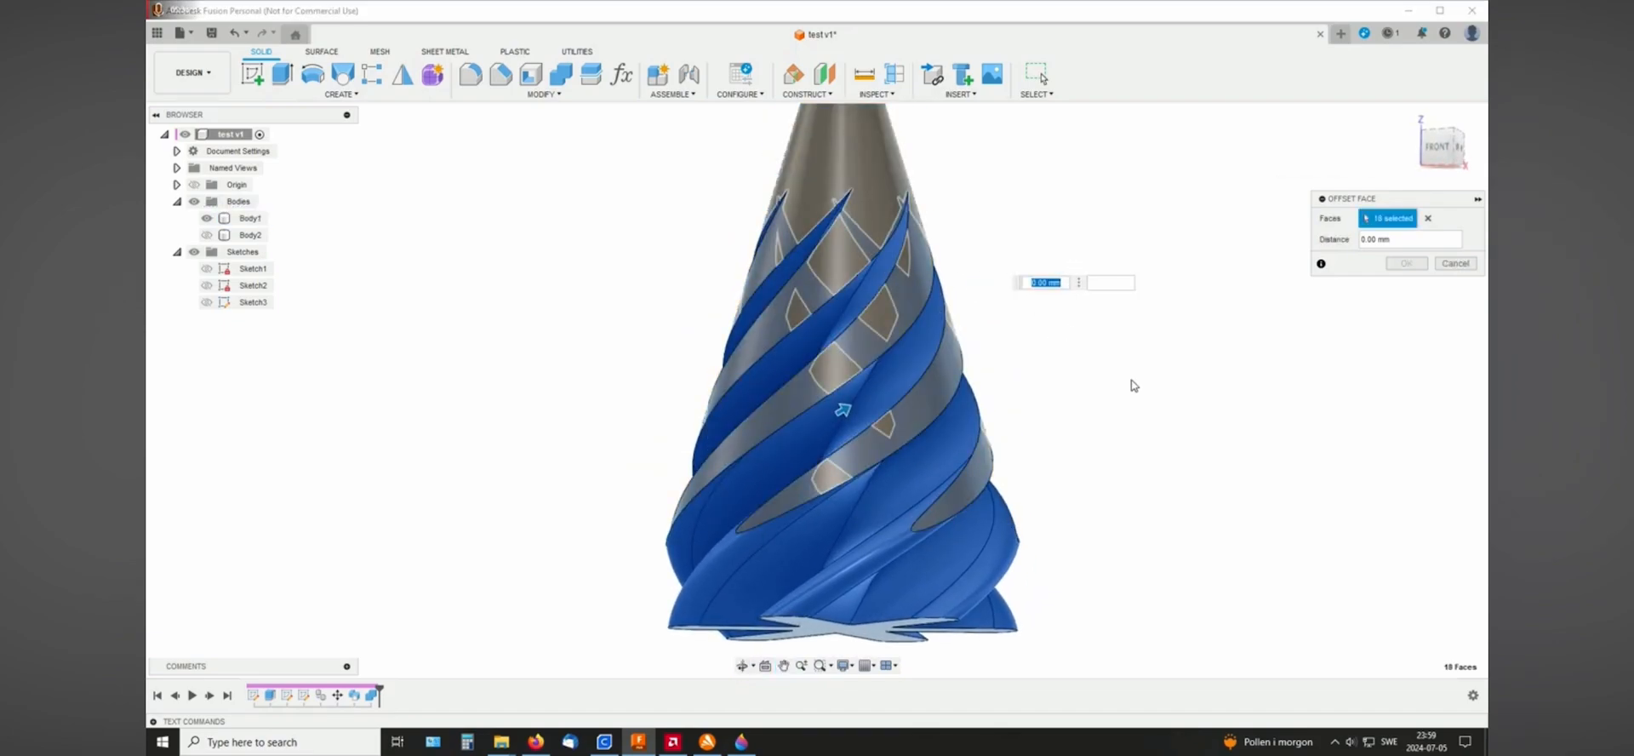
pyautogui.keyDown('shift'); pyautogui.moveTo(1152, 405); pyautogui.dragTo(1047, 409, button='middle'); pyautogui.keyUp('shift')
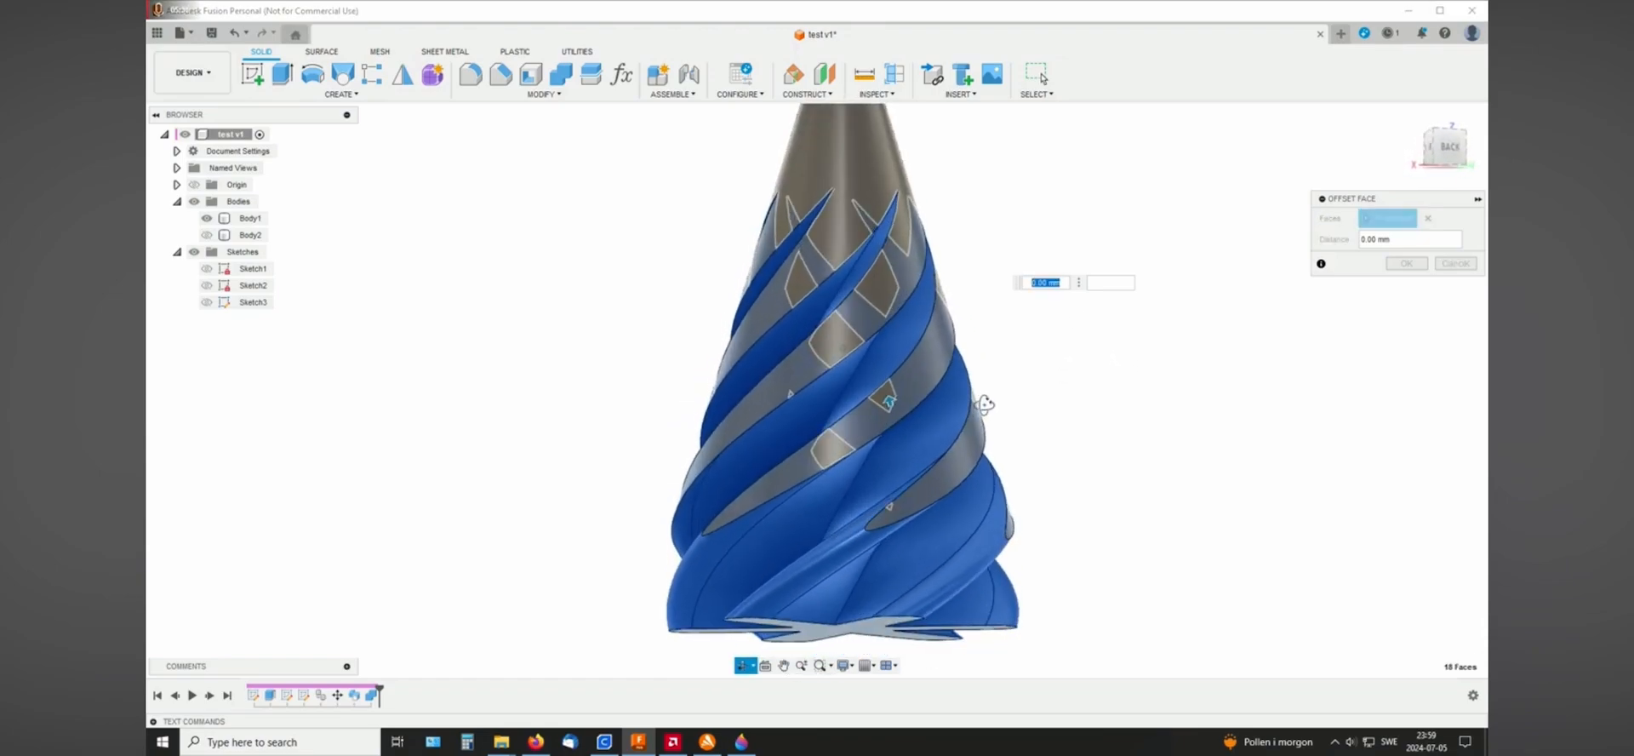
pyautogui.click(1362, 241)
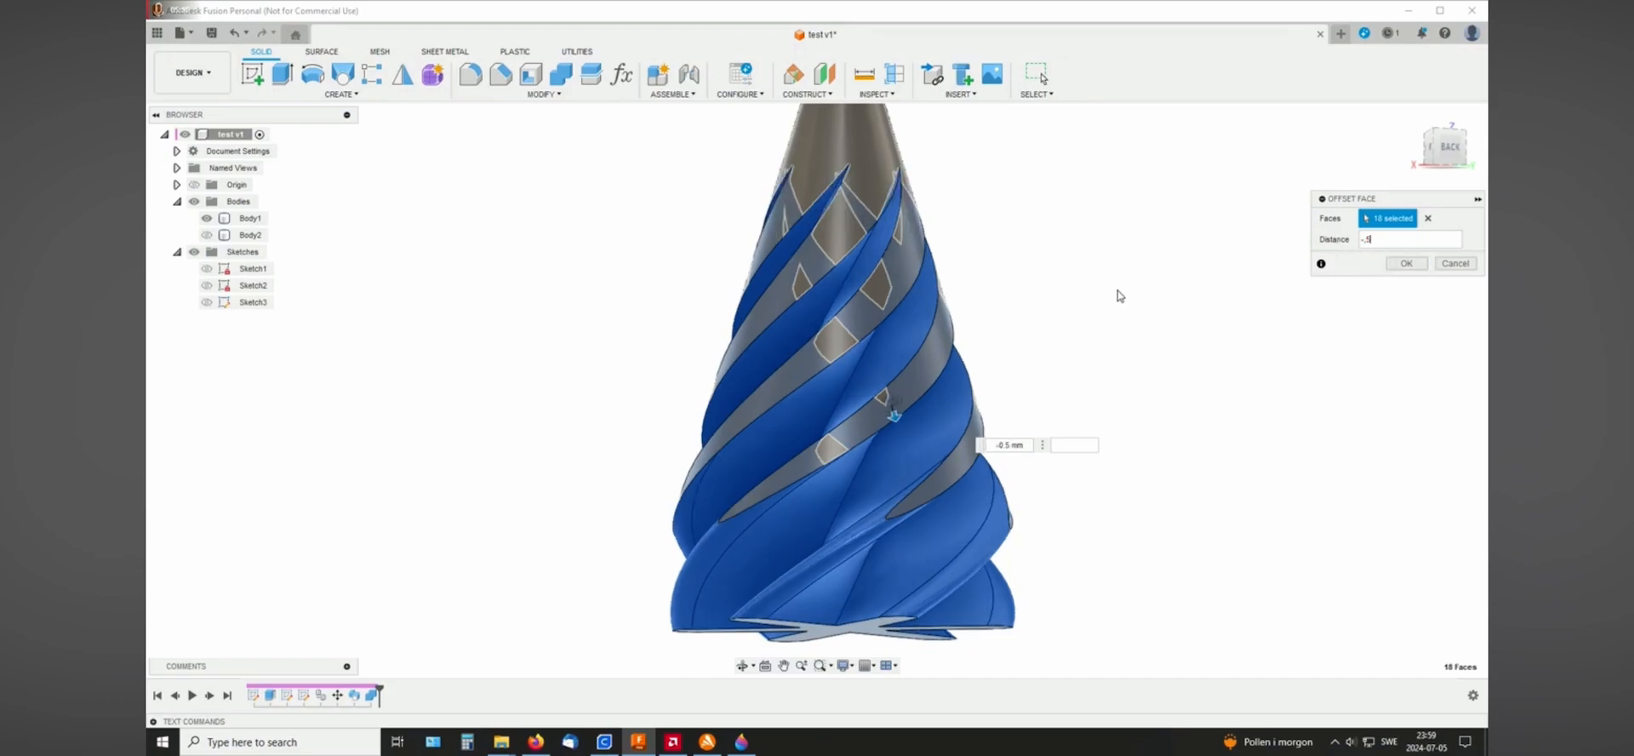
pyautogui.press('Return')
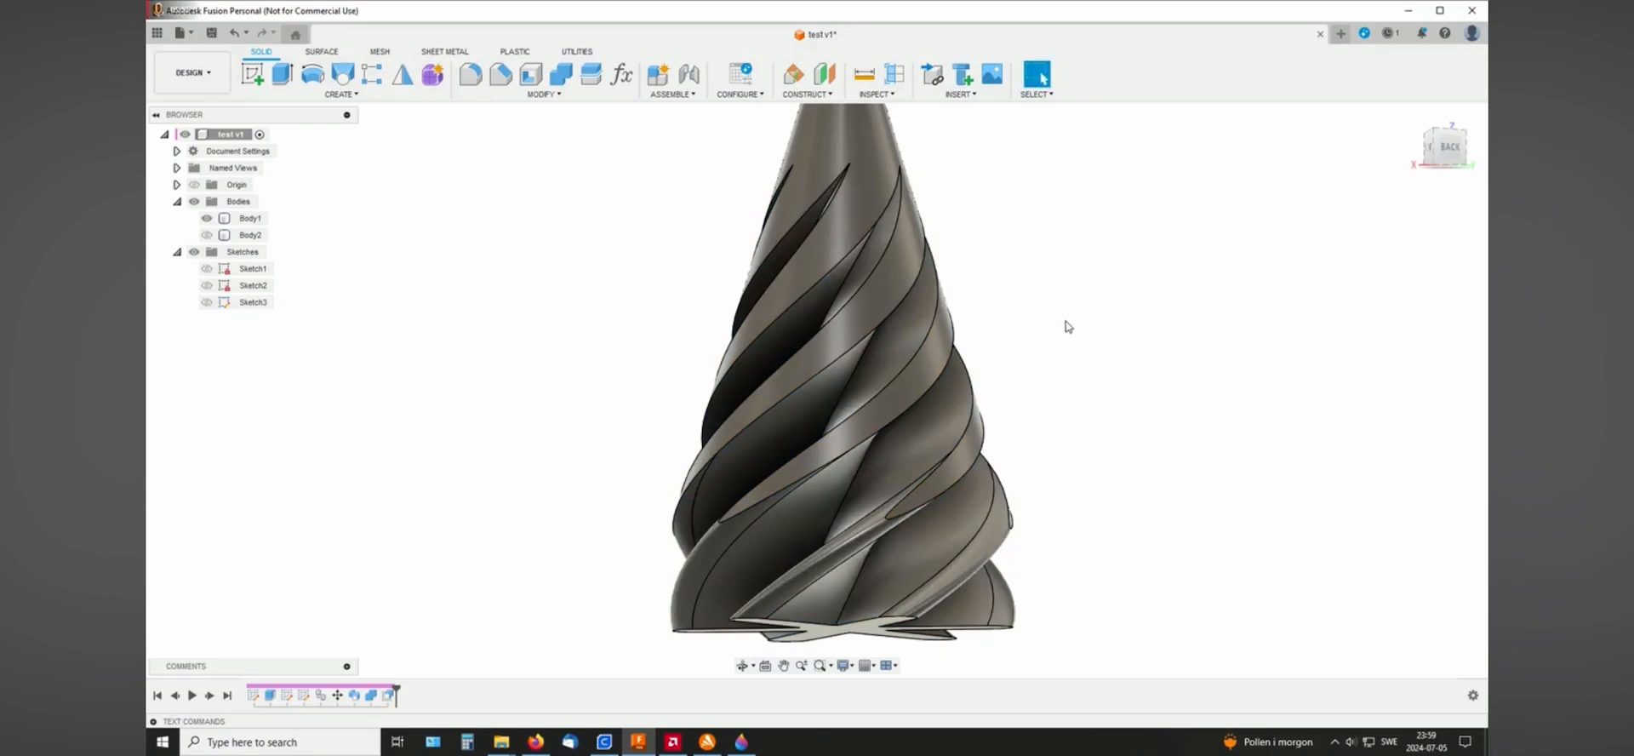
# Show Body2 again and inspect the clearance around the spiral blades from several sides.
pyautogui.click(206, 235)
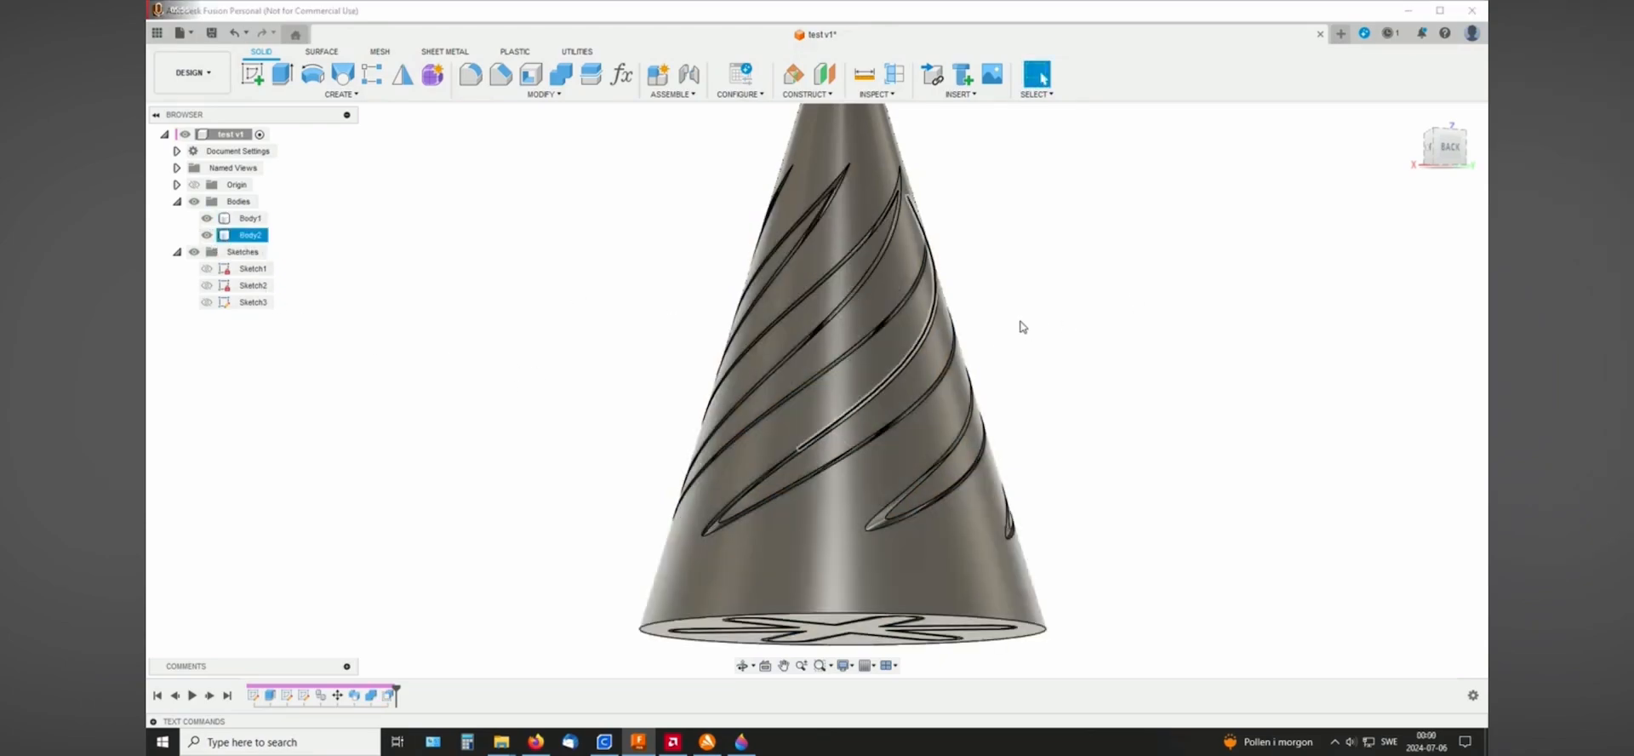
pyautogui.keyDown('shift'); pyautogui.moveTo(1050, 317); pyautogui.dragTo(894, 335, button='middle'); pyautogui.keyUp('shift')
pyautogui.keyDown('shift'); pyautogui.moveTo(1068, 359); pyautogui.dragTo(1034, 337, button='middle'); pyautogui.keyUp('shift')
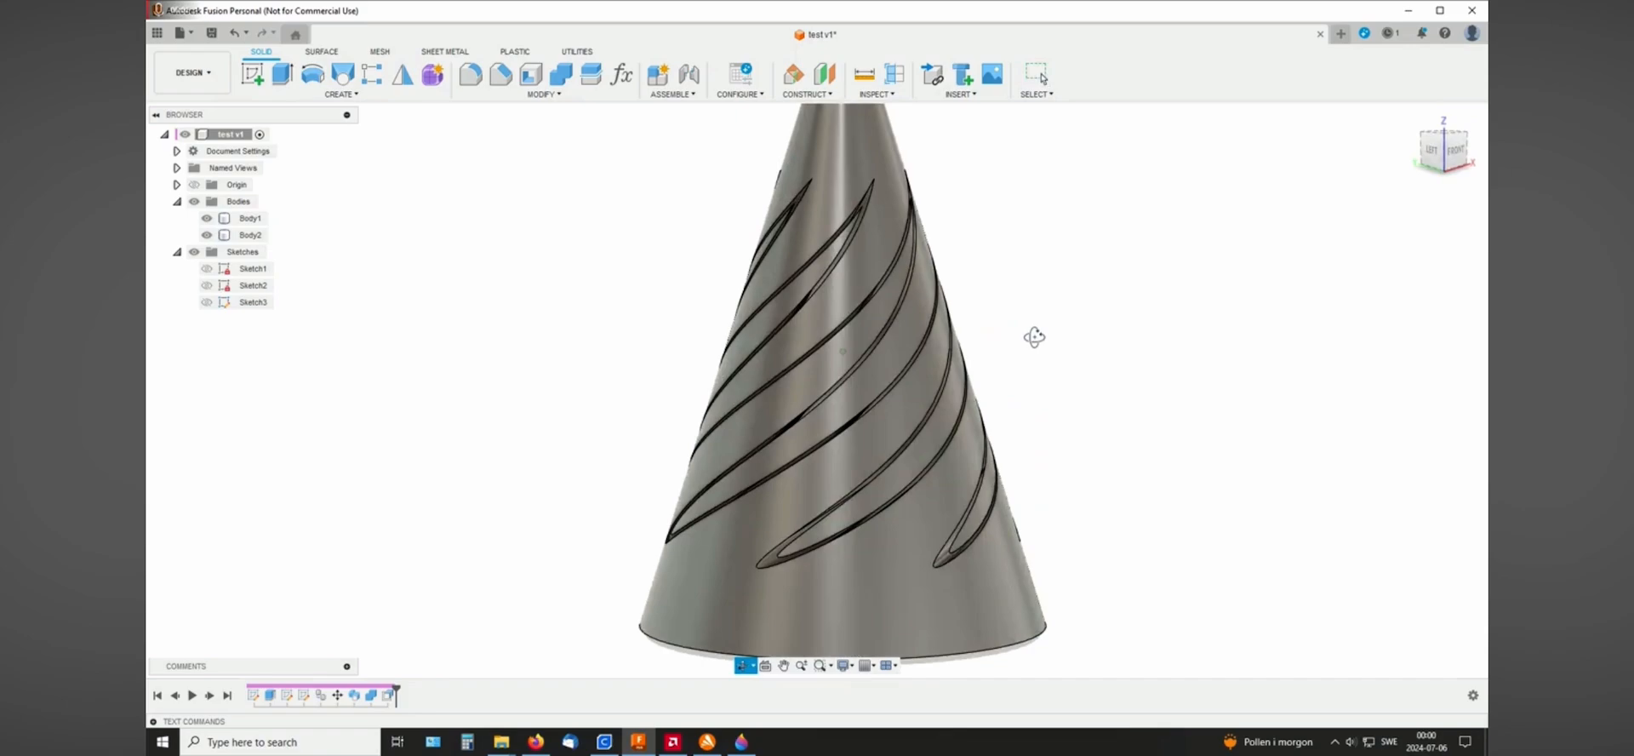
pyautogui.press('Escape')
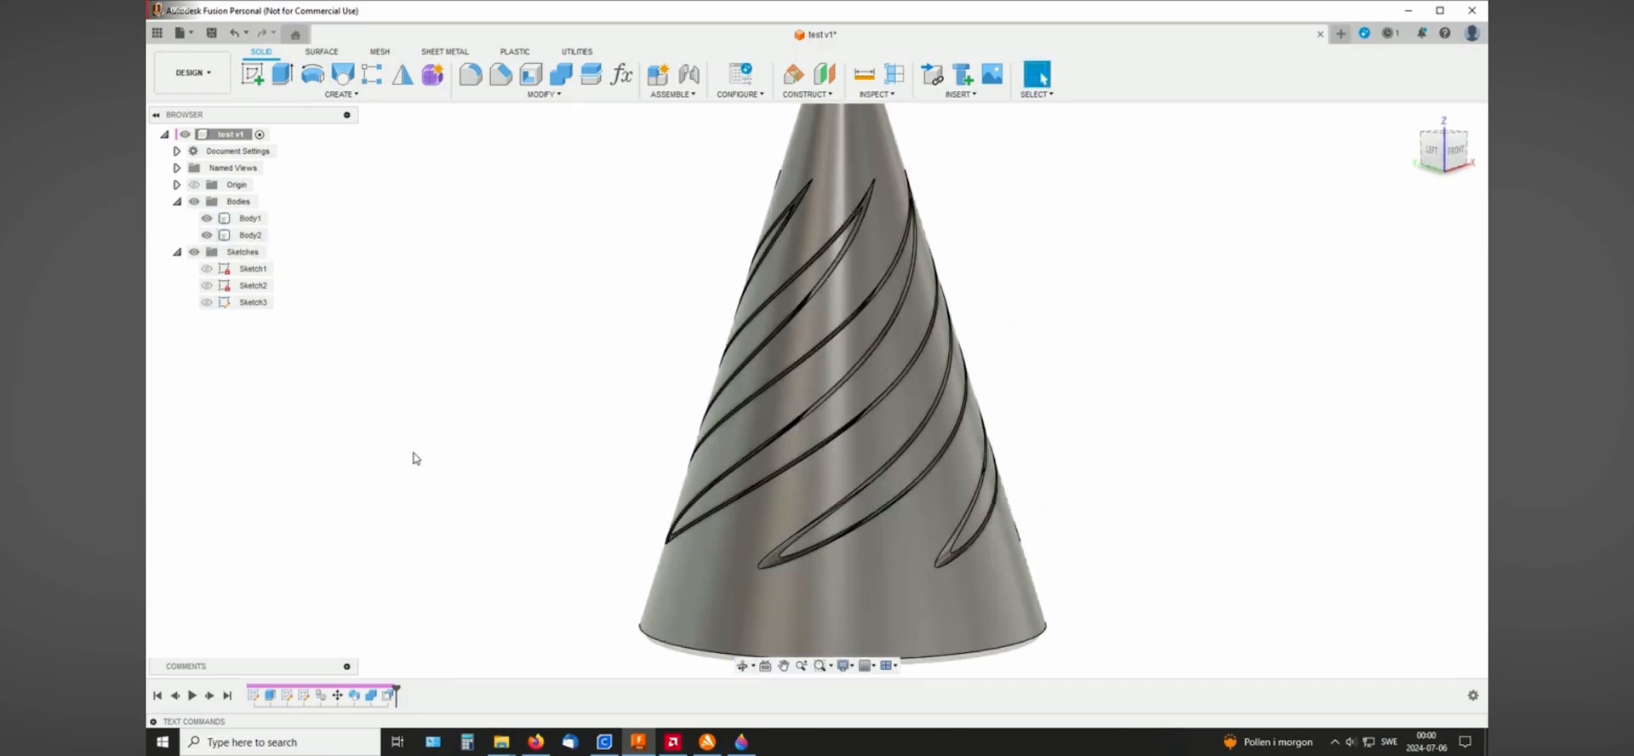
# Hide Body1 and offset Body2's 12 twisted slot faces by -0.3 mm, leaving out the outer conical face.
pyautogui.click(206, 218)
pyautogui.keyDown('shift'); pyautogui.moveTo(1135, 333); pyautogui.dragTo(1094, 347, button='middle'); pyautogui.keyUp('shift')
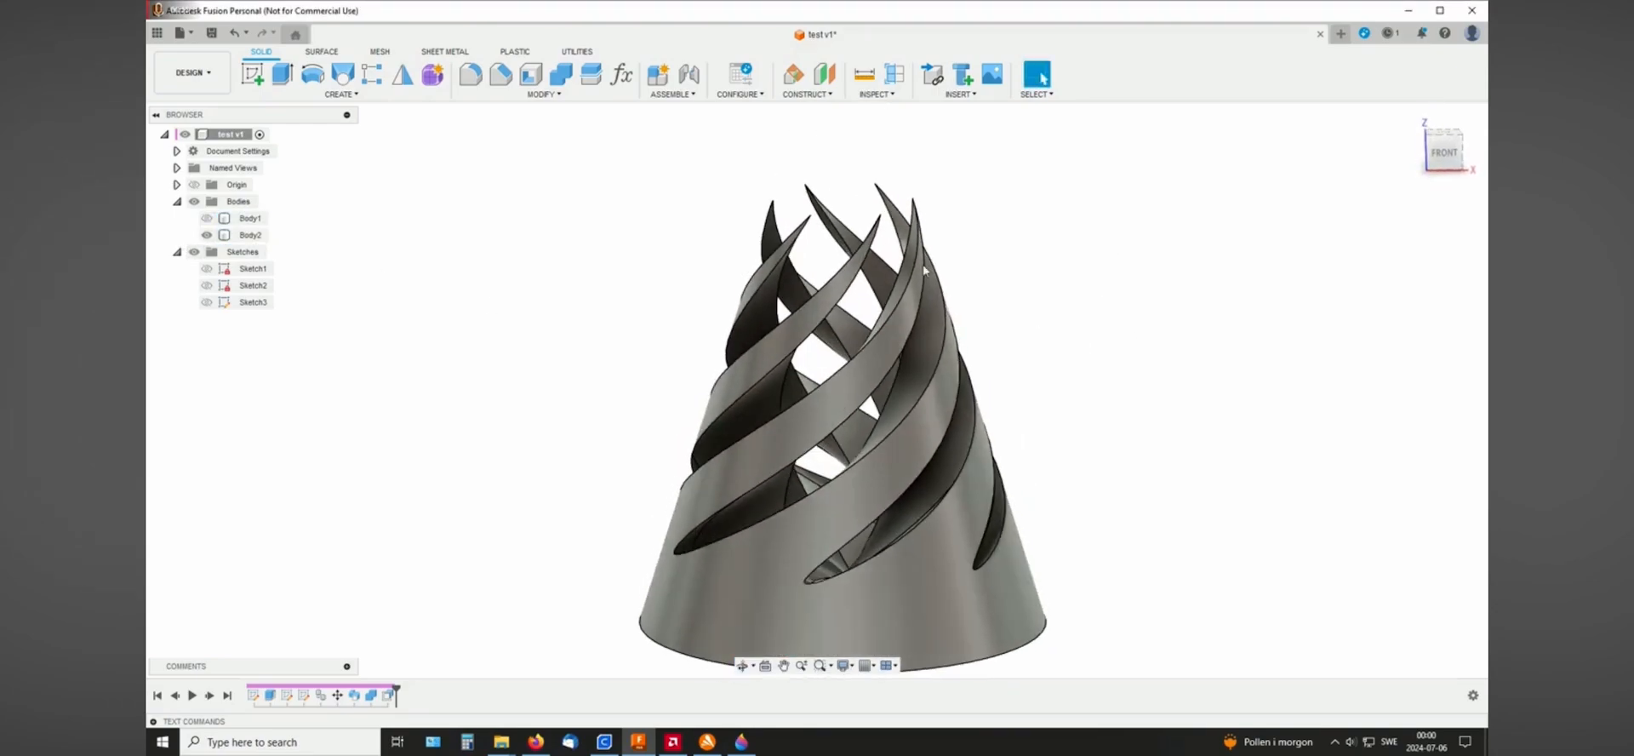
pyautogui.click(542, 94)
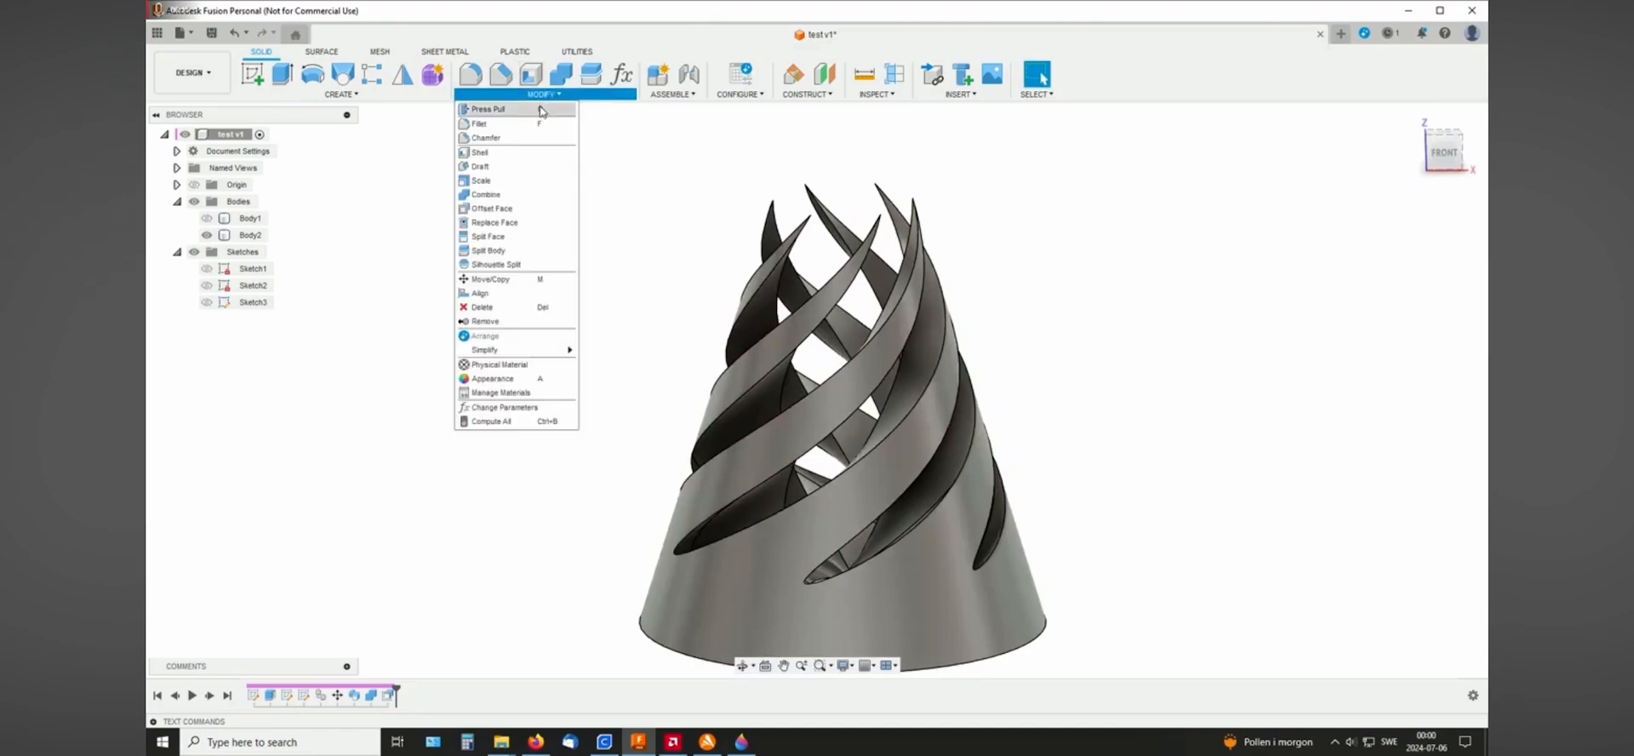
pyautogui.click(498, 209)
pyautogui.moveTo(1145, 466); pyautogui.dragTo(715, 162)
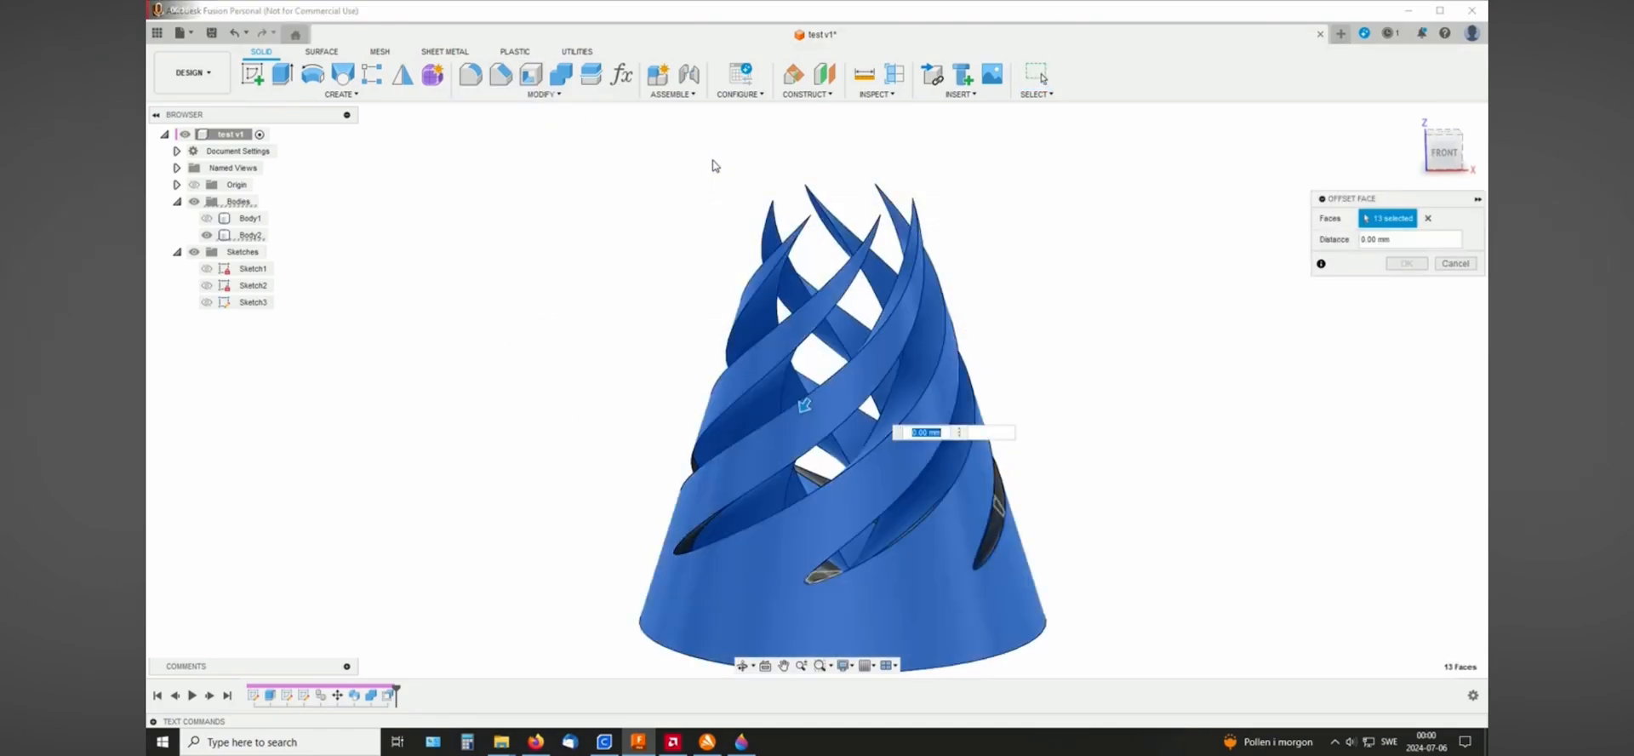
pyautogui.click(776, 294)
pyautogui.keyDown('shift'); pyautogui.moveTo(1127, 354); pyautogui.dragTo(1111, 319, button='middle'); pyautogui.keyUp('shift')
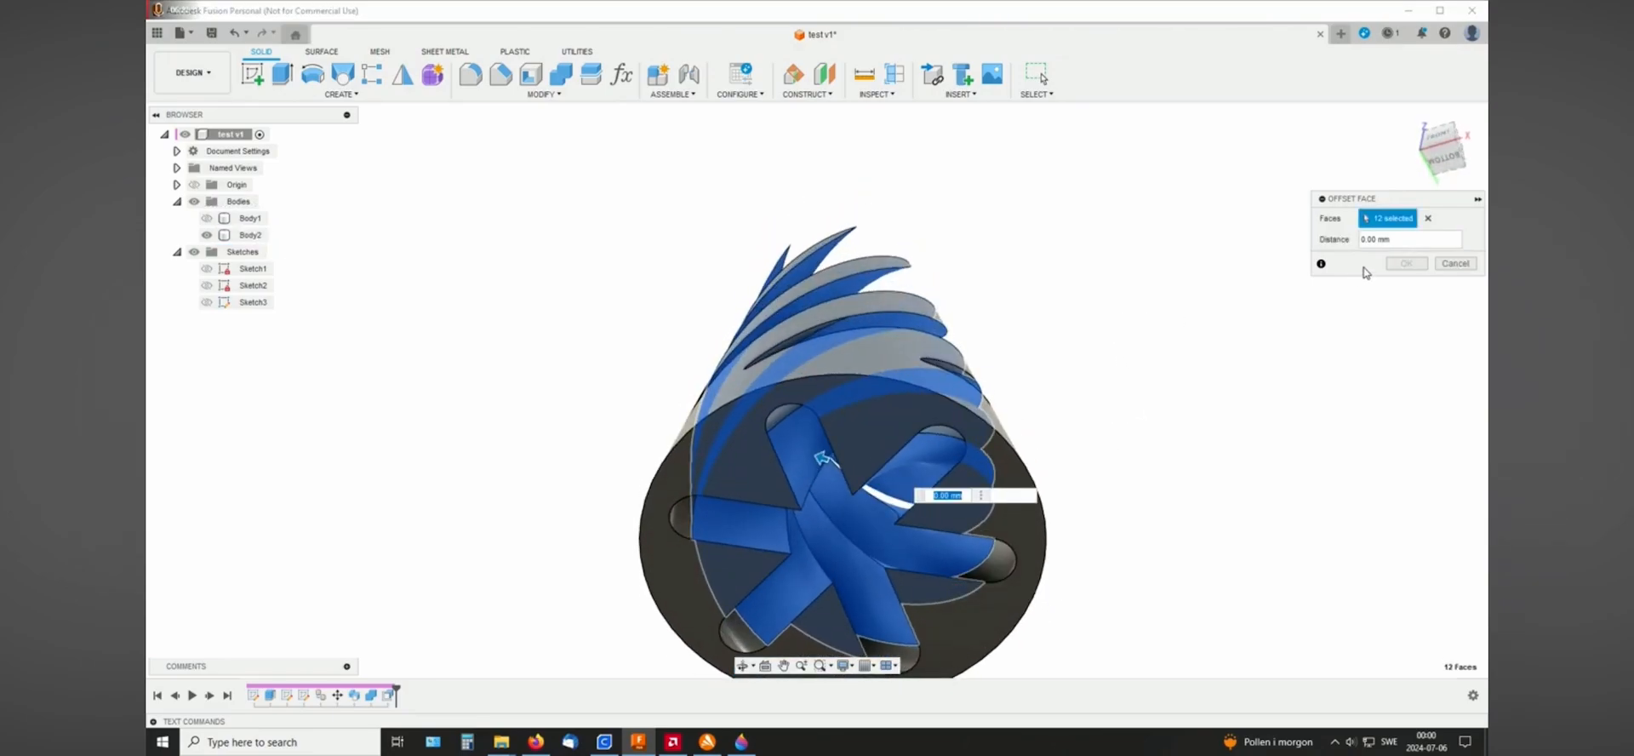
pyautogui.click(1403, 240)
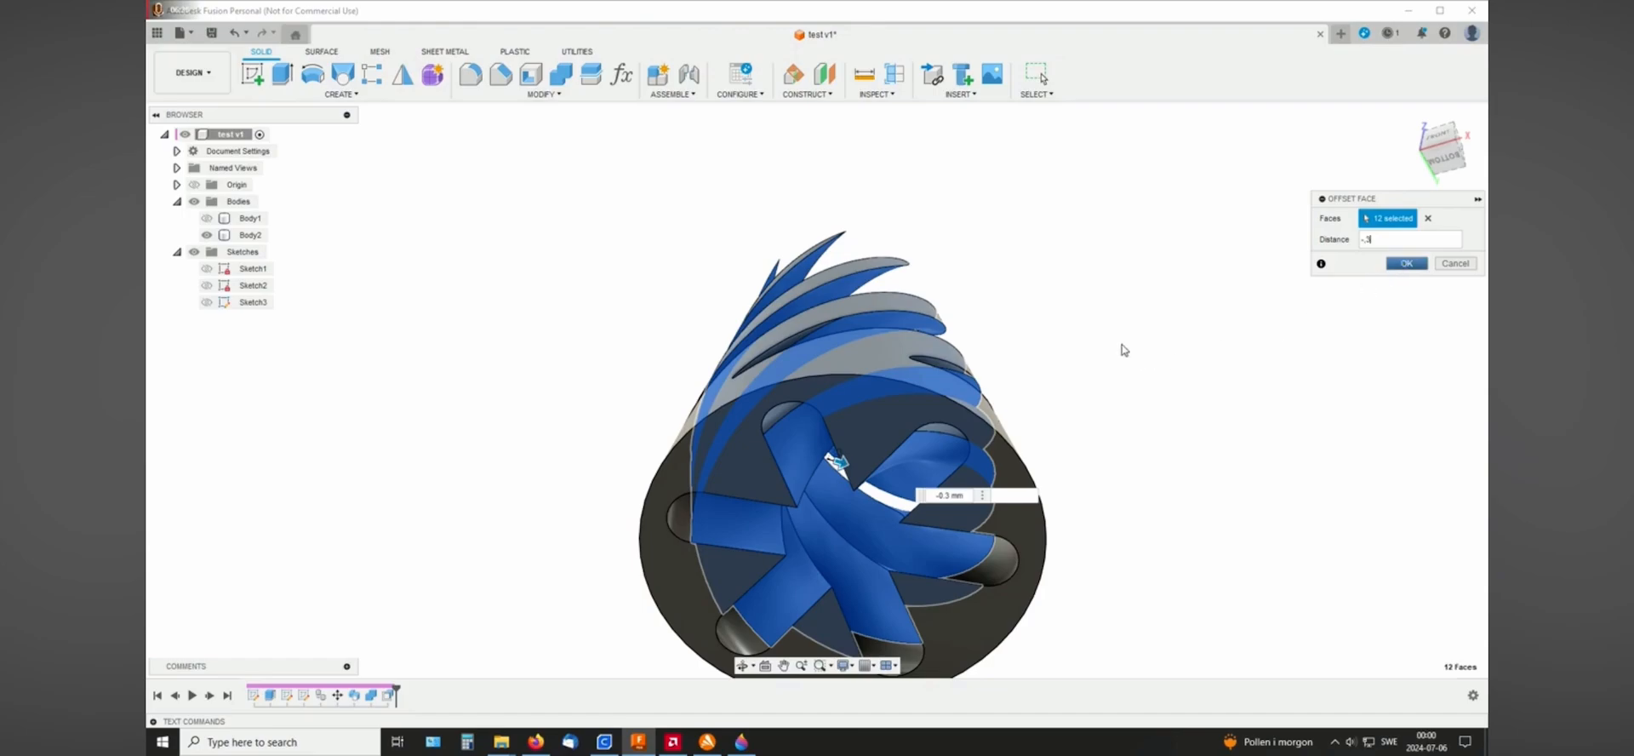
pyautogui.press('Return')
# Show Body1 again and move it sideways so that it stands clear beside Body2.
pyautogui.keyDown('shift'); pyautogui.moveTo(1139, 325); pyautogui.dragTo(1122, 400, button='middle'); pyautogui.keyUp('shift')
pyautogui.keyDown('shift'); pyautogui.moveTo(1138, 335); pyautogui.dragTo(952, 440, button='middle'); pyautogui.keyUp('shift')
pyautogui.press('m')
pyautogui.click(637, 219)
pyautogui.click(634, 220)
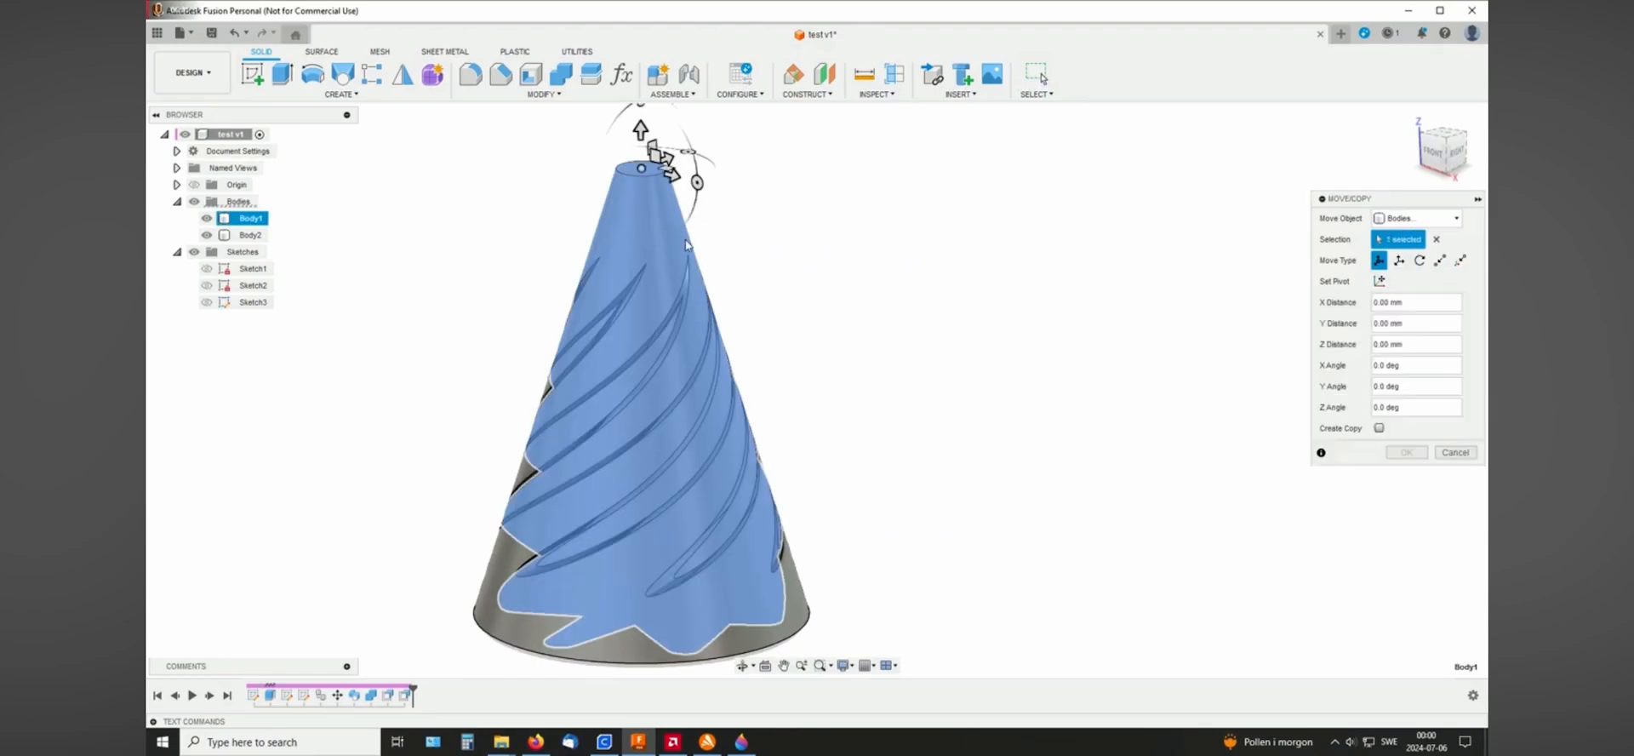
pyautogui.moveTo(672, 175); pyautogui.dragTo(992, 276)
pyautogui.moveTo(852, 412); pyautogui.dragTo(867, 255, button='middle')
pyautogui.keyDown('shift'); pyautogui.moveTo(852, 348); pyautogui.dragTo(1055, 399, button='middle'); pyautogui.keyUp('shift')
pyautogui.click(1406, 453)
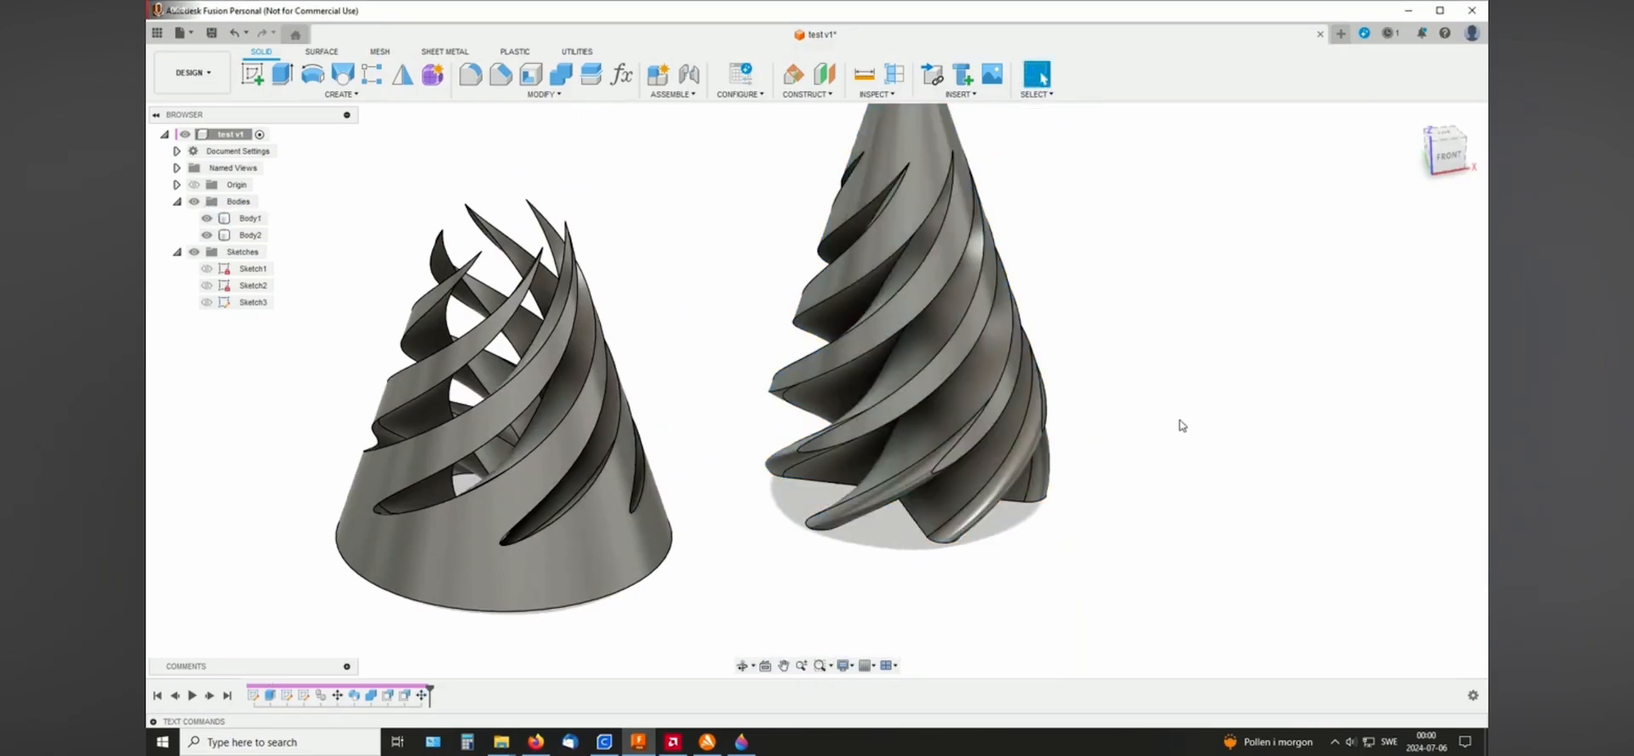
pyautogui.moveTo(1137, 346); pyautogui.dragTo(1222, 394, button='middle')
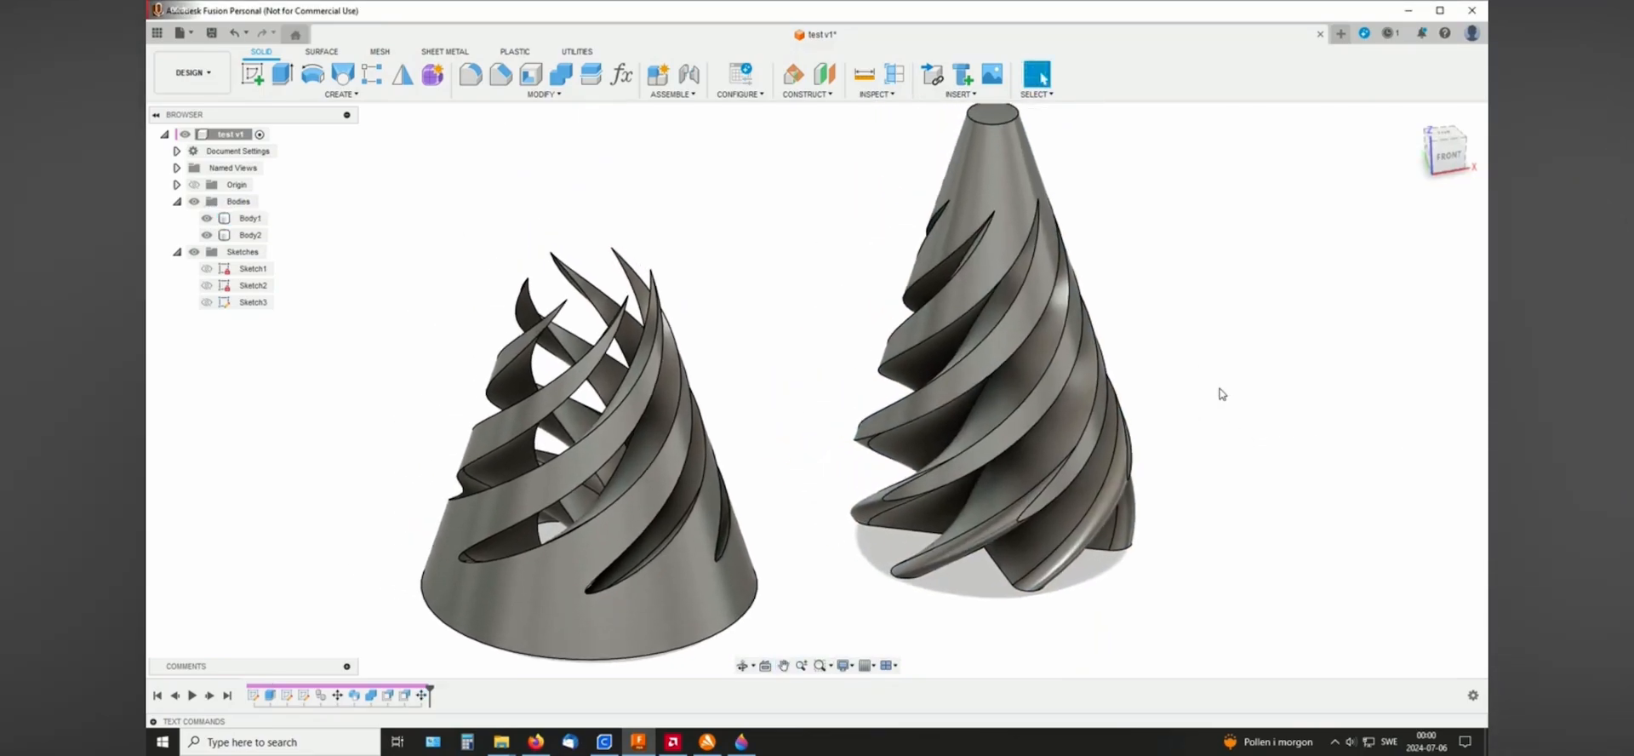